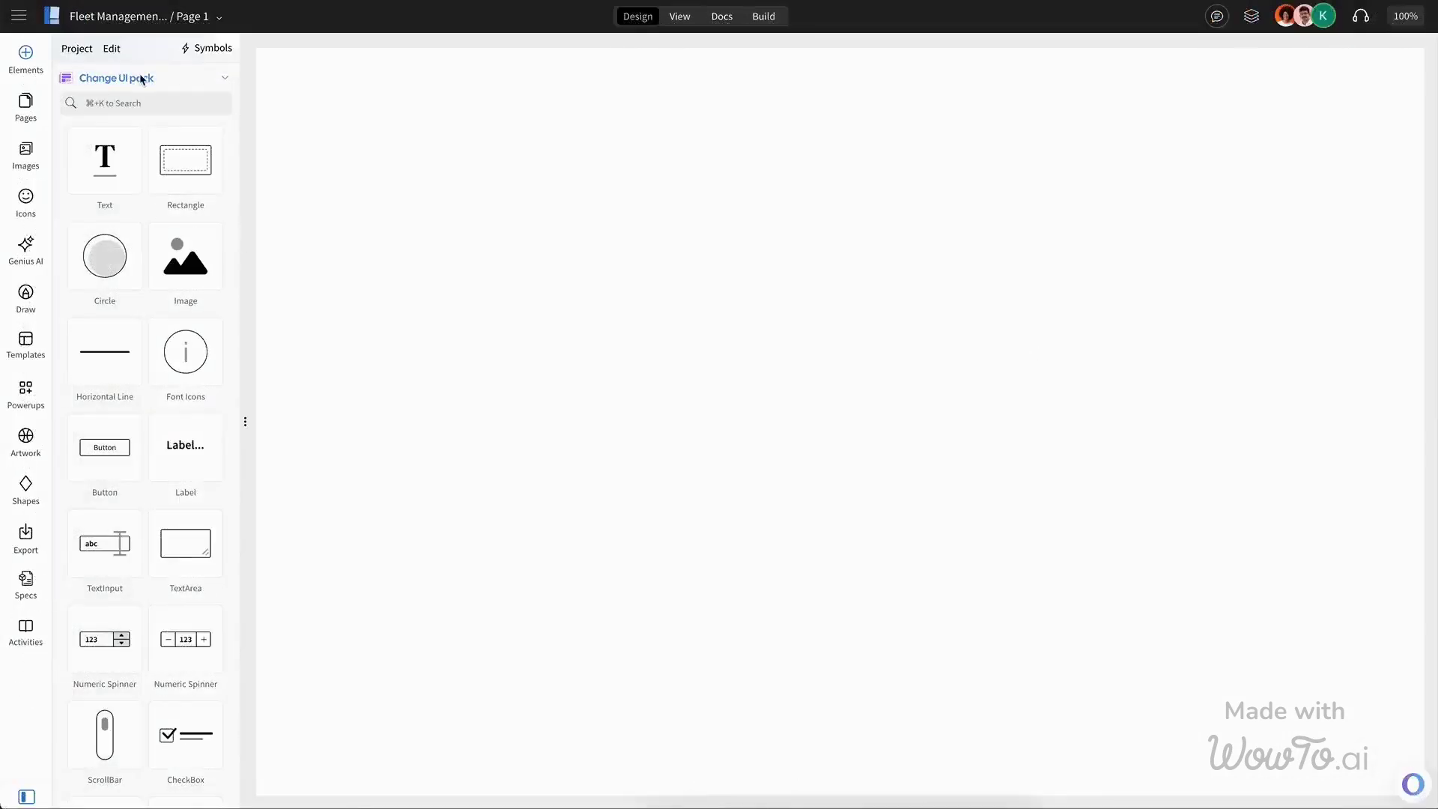
Switch the UI pack to Sketchy Mobile and place a light iOS frame on the canvas.
{"action": "left_click", "coordinate": [142, 80]}
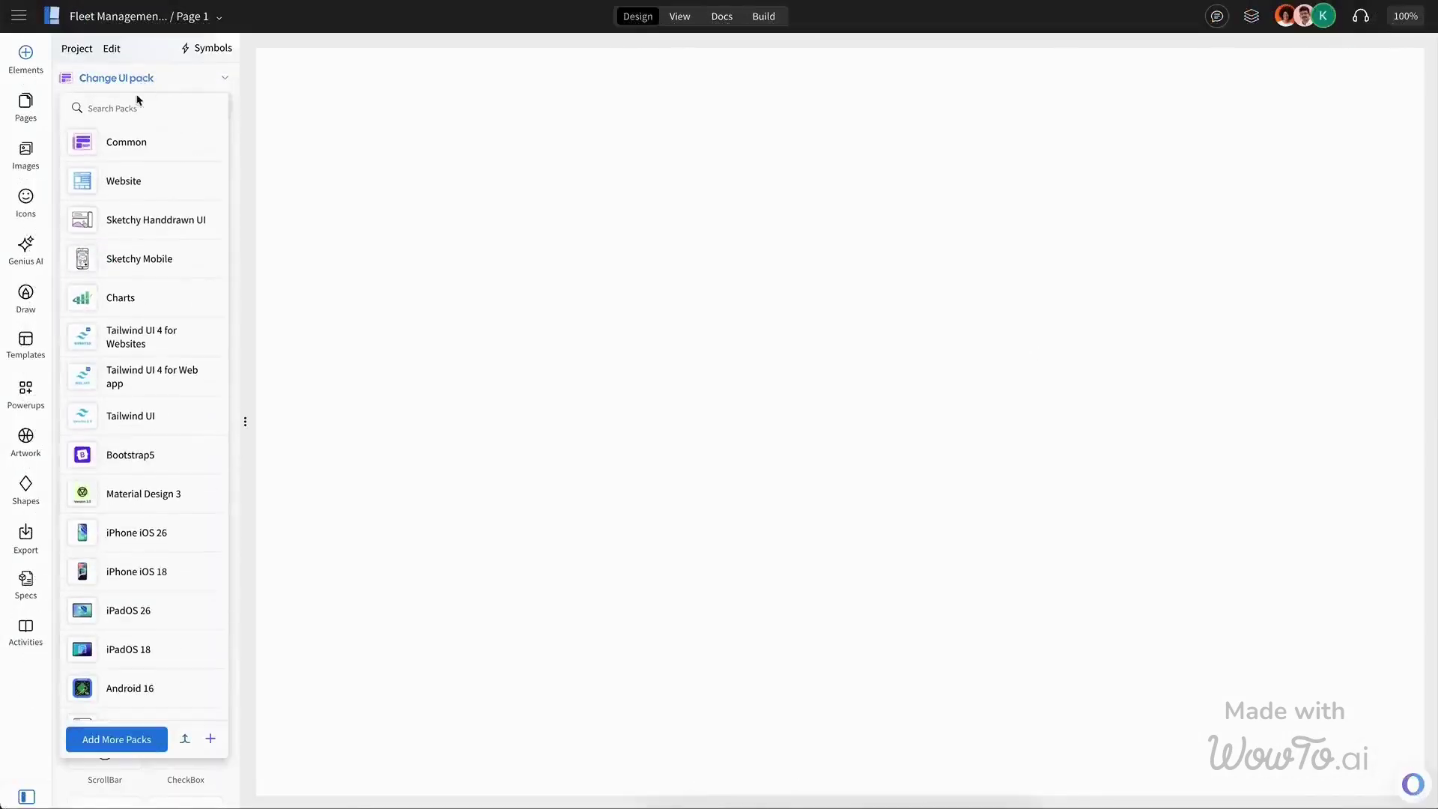
{"action": "type", "text": "sketchy"}
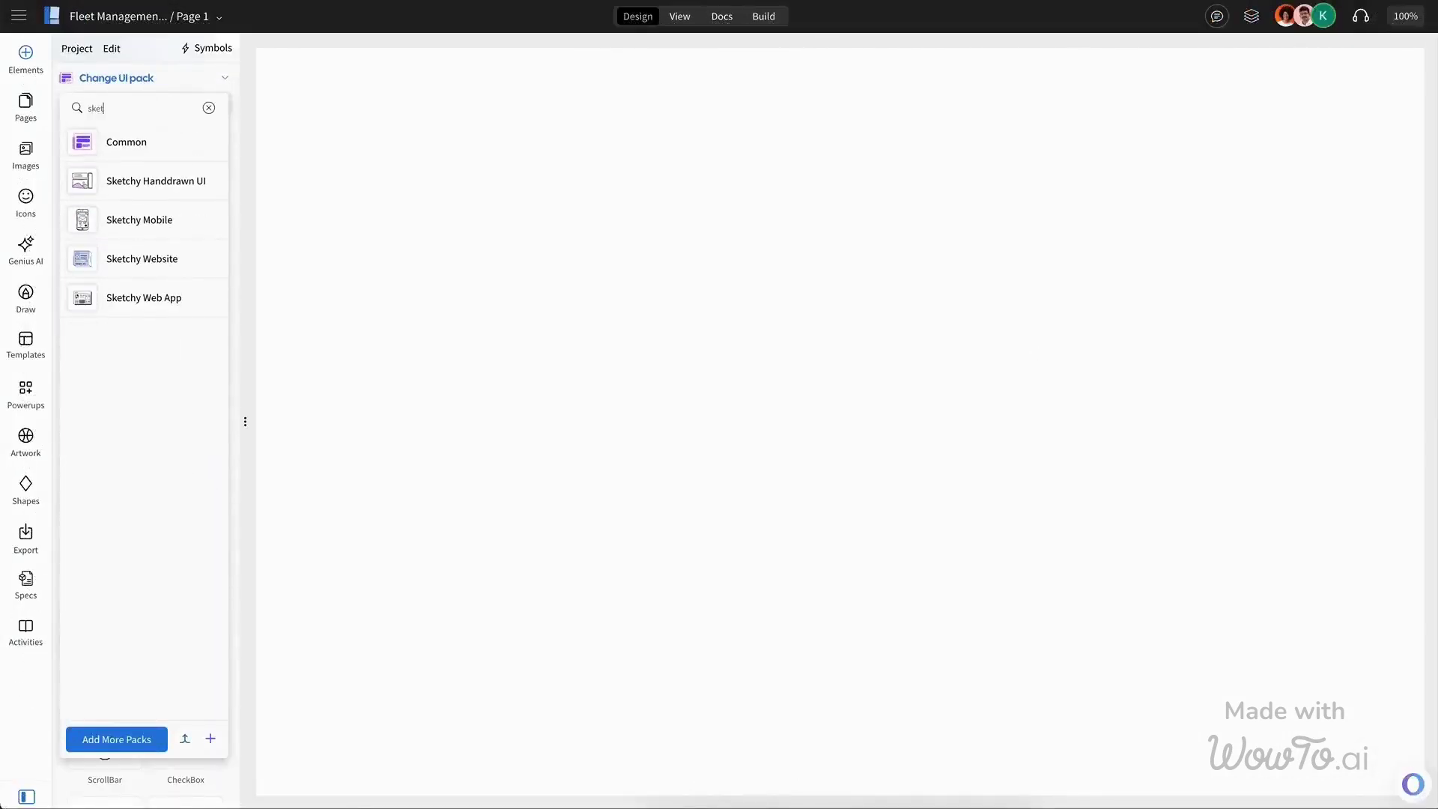
{"action": "left_click", "coordinate": [136, 219]}
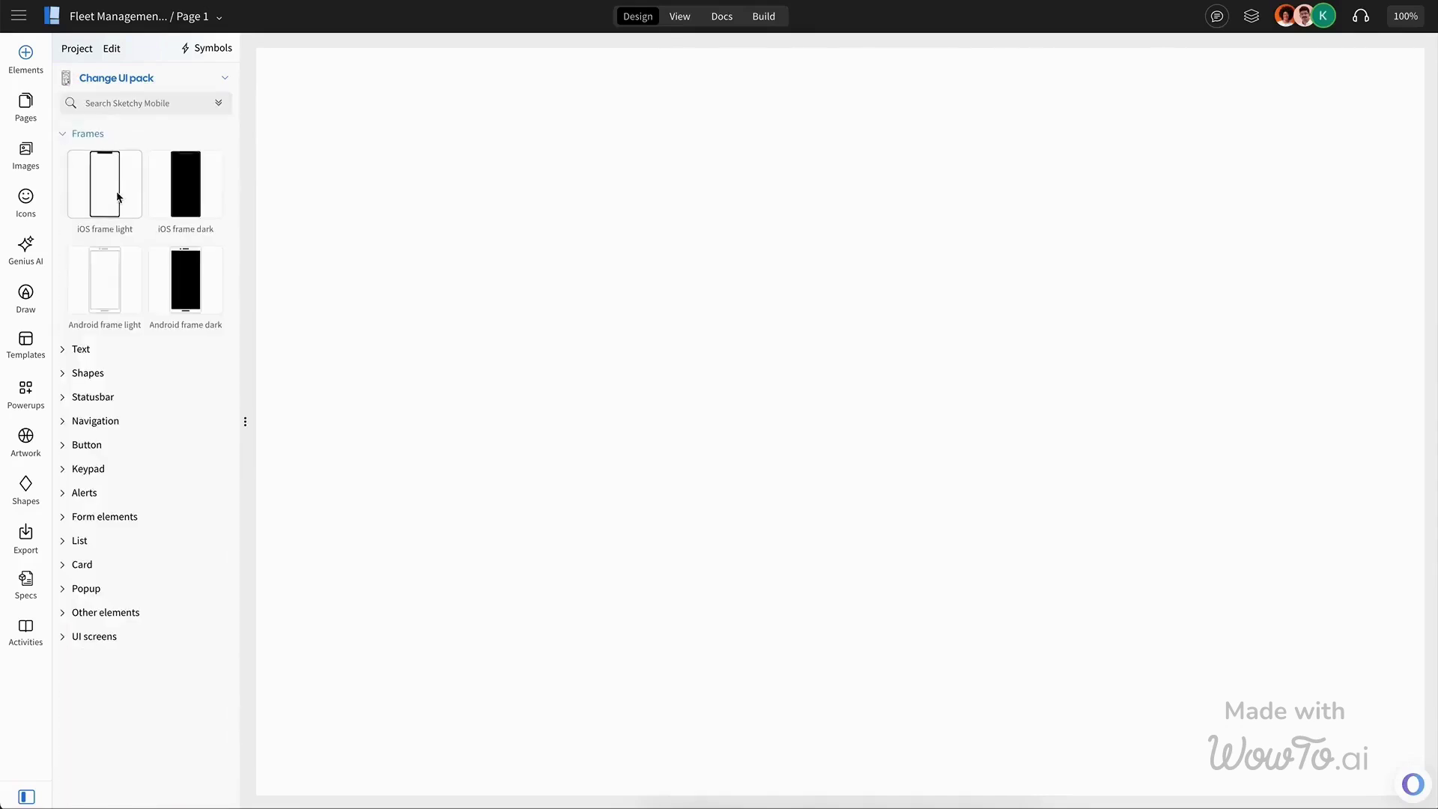
{"action": "left_click_drag", "start_coordinate": [118, 197], "coordinate": [853, 221]}
{"action": "left_click", "coordinate": [823, 264]}
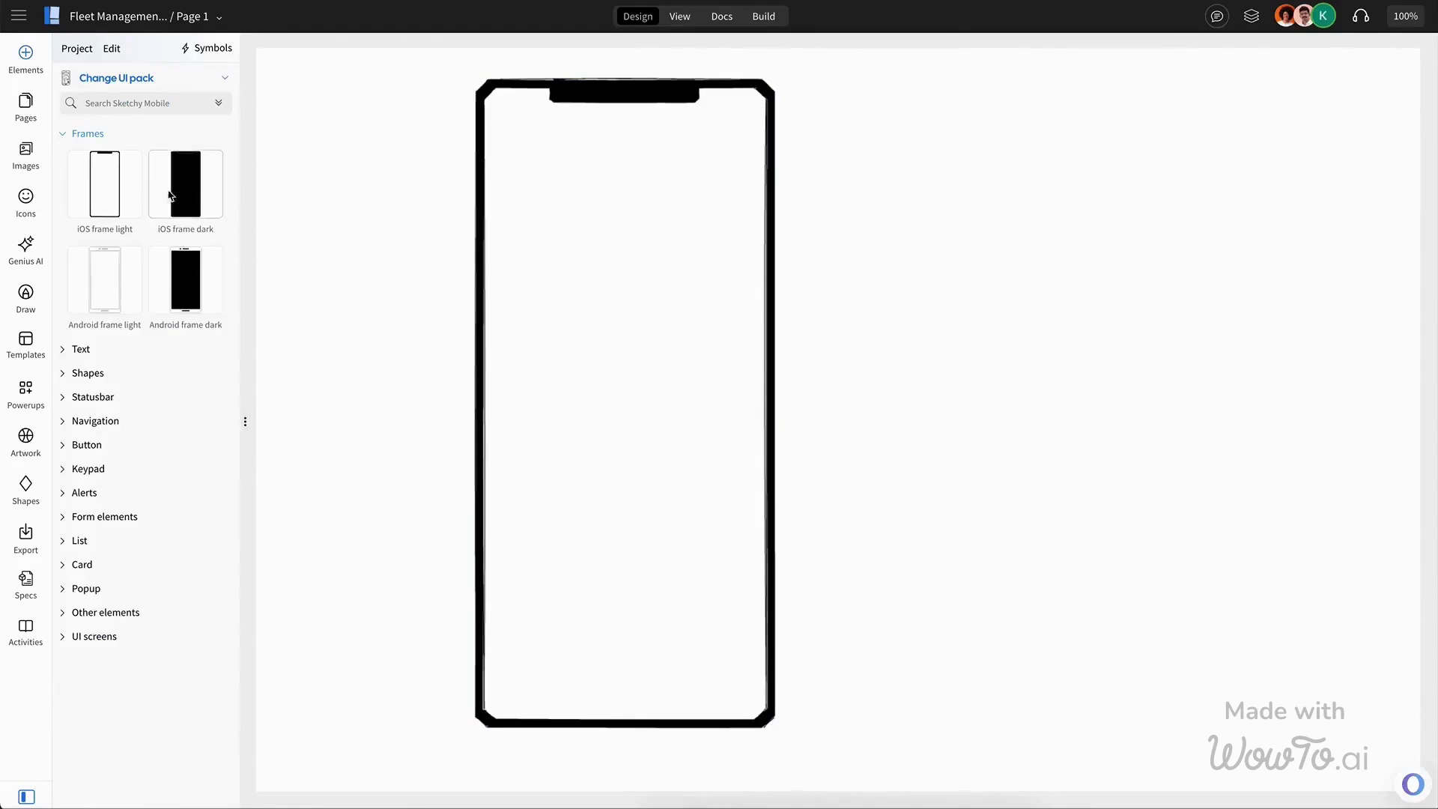
Add a light status bar and fit it along the upper edge of the phone frame, around the notch.
{"action": "left_click", "coordinate": [90, 398]}
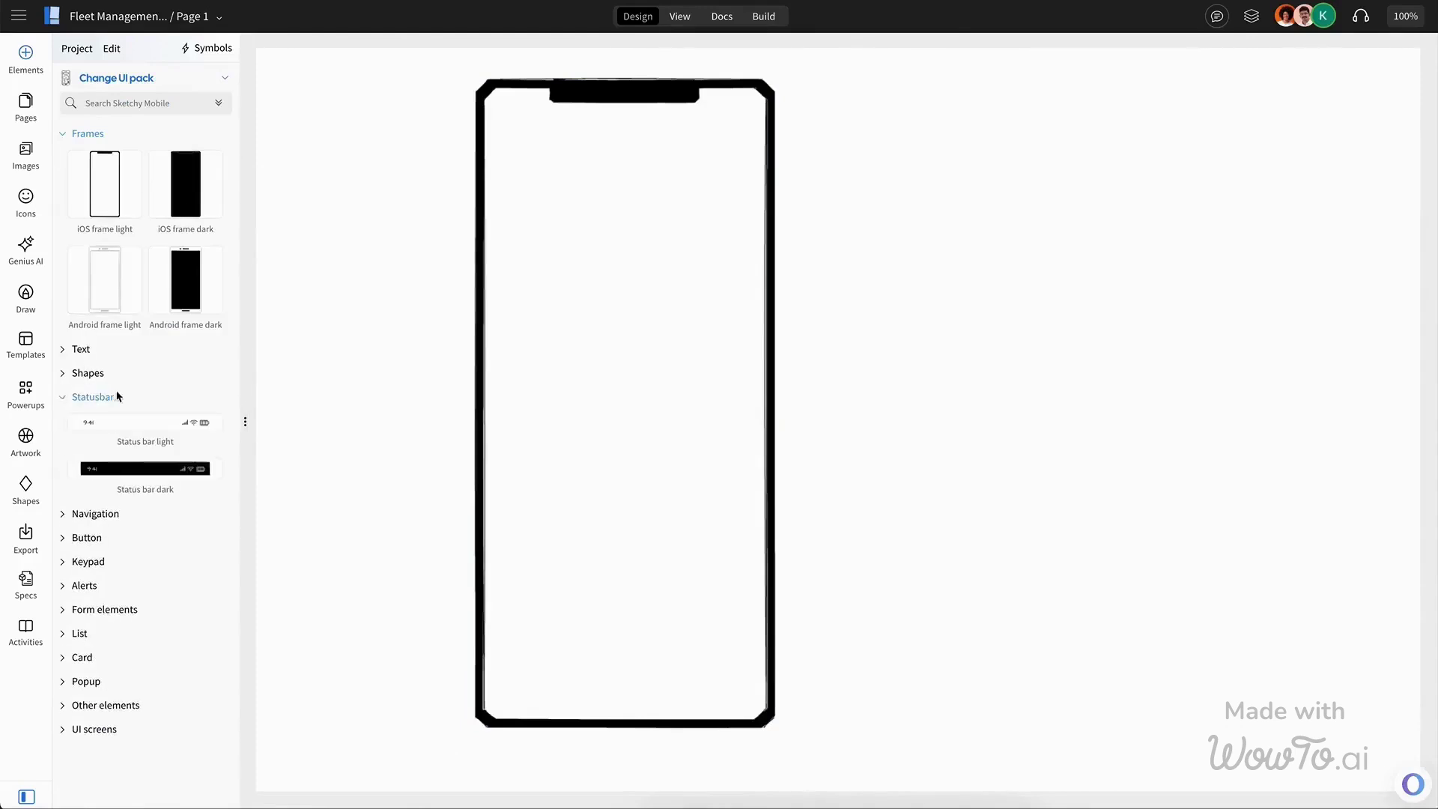
{"action": "left_click_drag", "start_coordinate": [124, 427], "coordinate": [594, 183]}
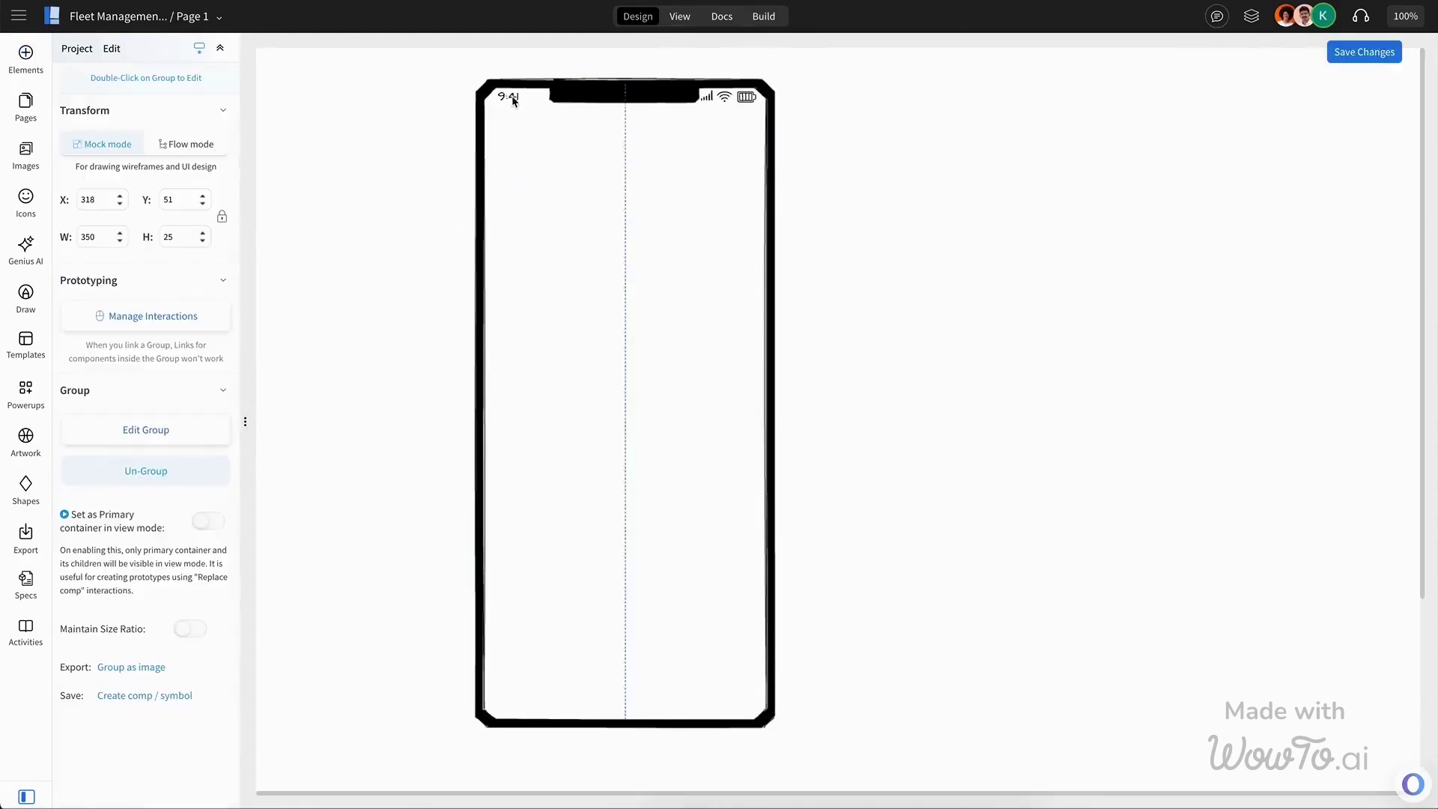
{"action": "left_click", "coordinate": [896, 180]}
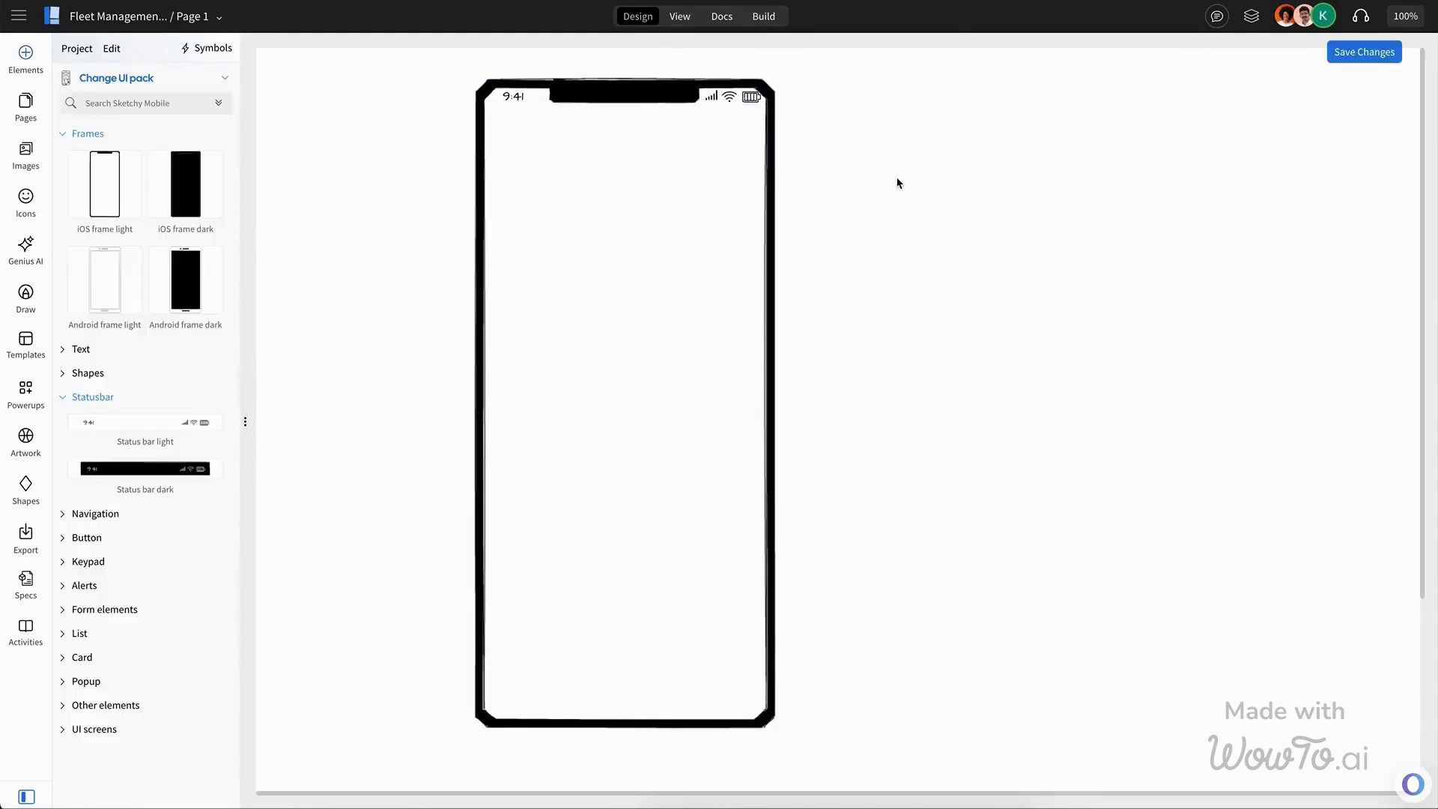
{"action": "left_click", "coordinate": [733, 108]}
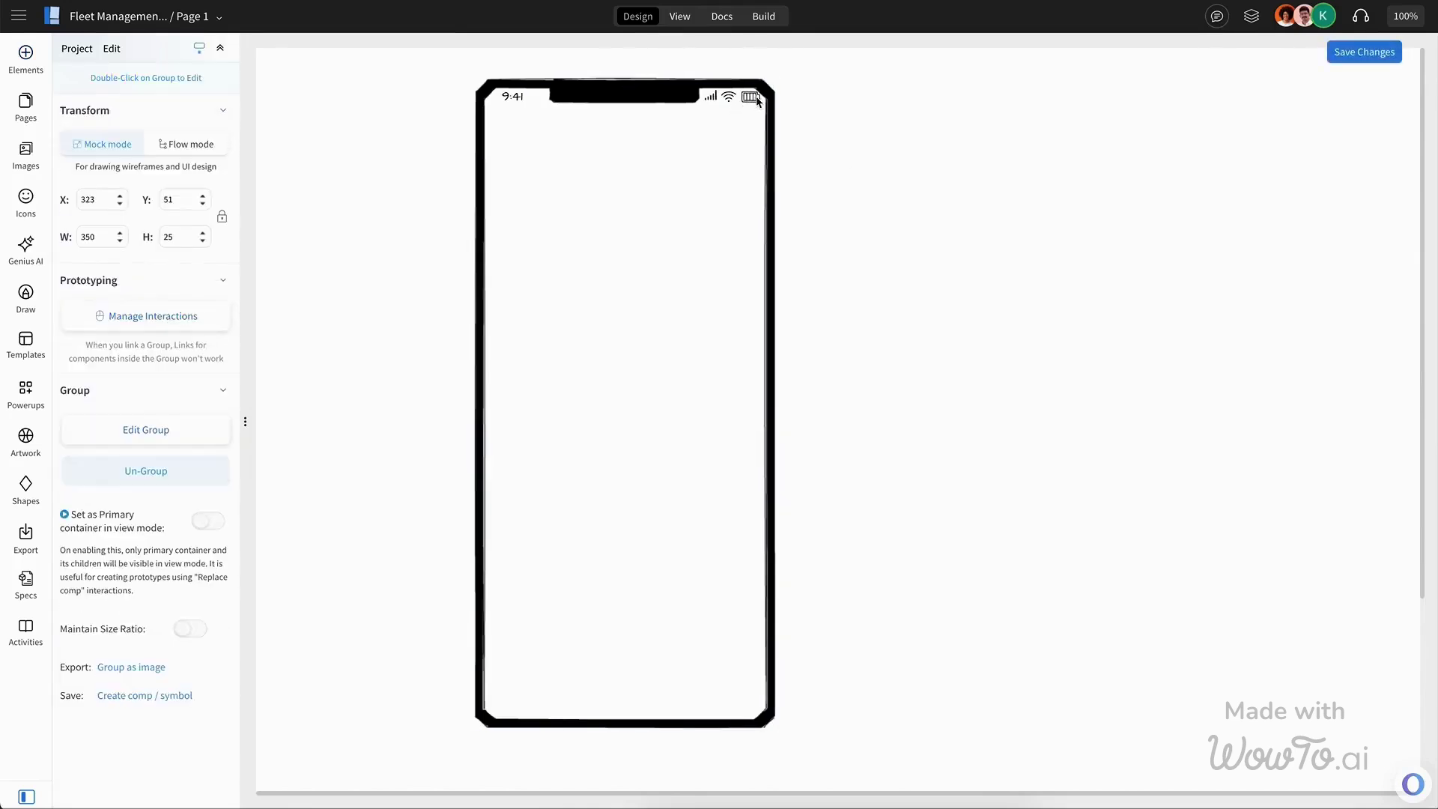
{"action": "left_click", "coordinate": [913, 155]}
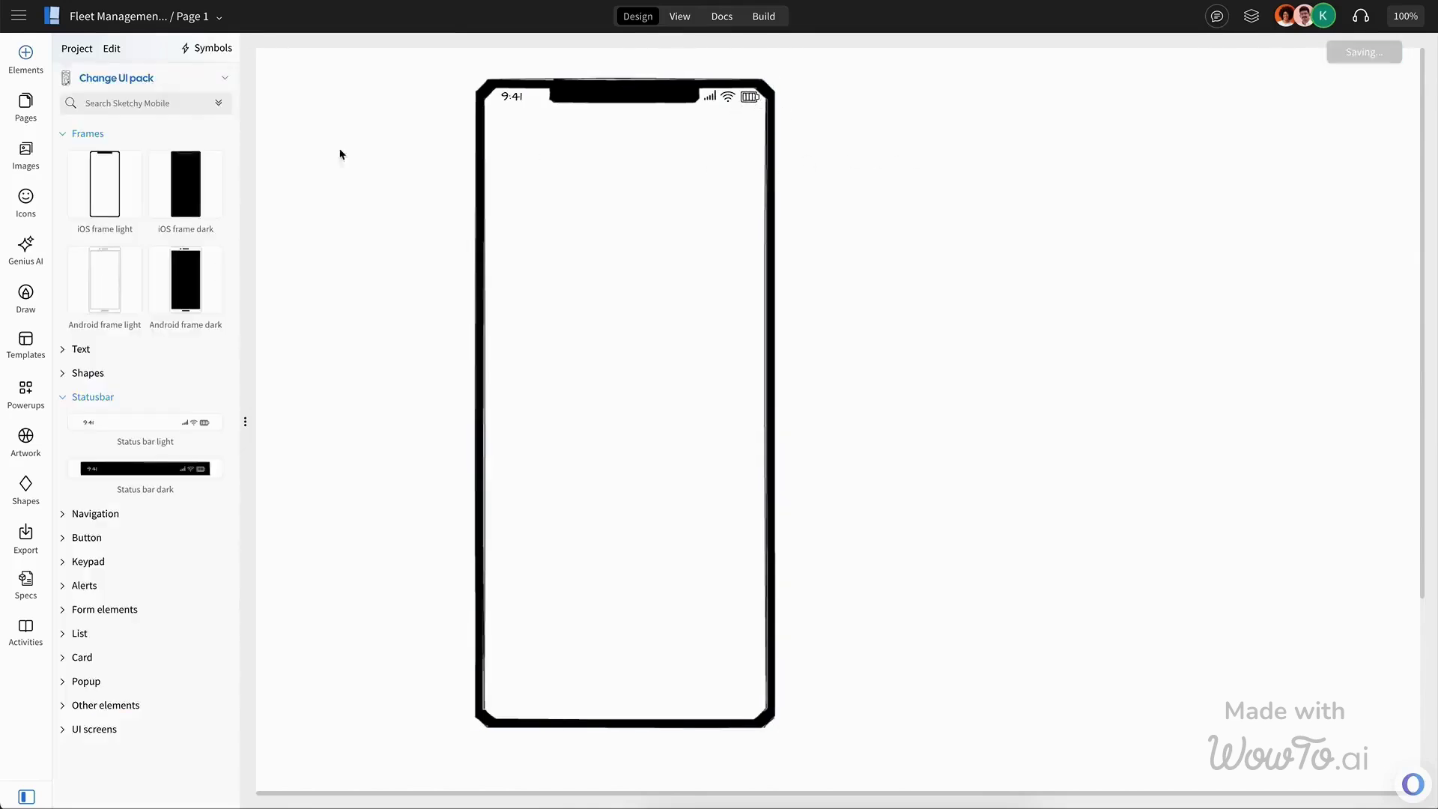
Add a sketchy circle about 50 px wide inside the phone frame, just below the status bar clock.
{"action": "scroll", "coordinate": [330, 353], "scroll_direction": "left", "scroll_amount": 1}
{"action": "left_click", "coordinate": [92, 372]}
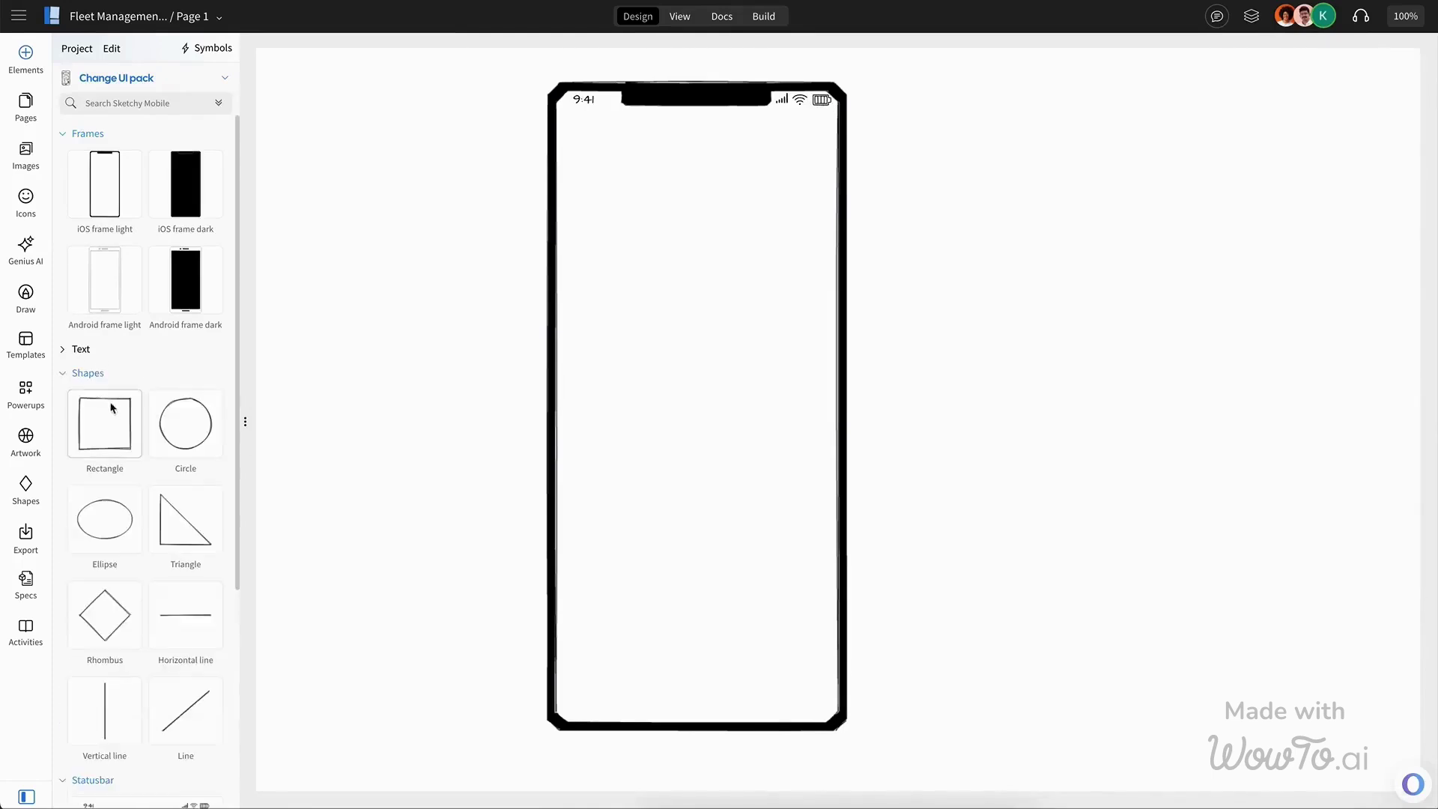
{"action": "left_click_drag", "start_coordinate": [182, 418], "coordinate": [592, 210]}
Switch the icon library to the Sketchy icons2 pack.
{"action": "left_click", "coordinate": [31, 201]}
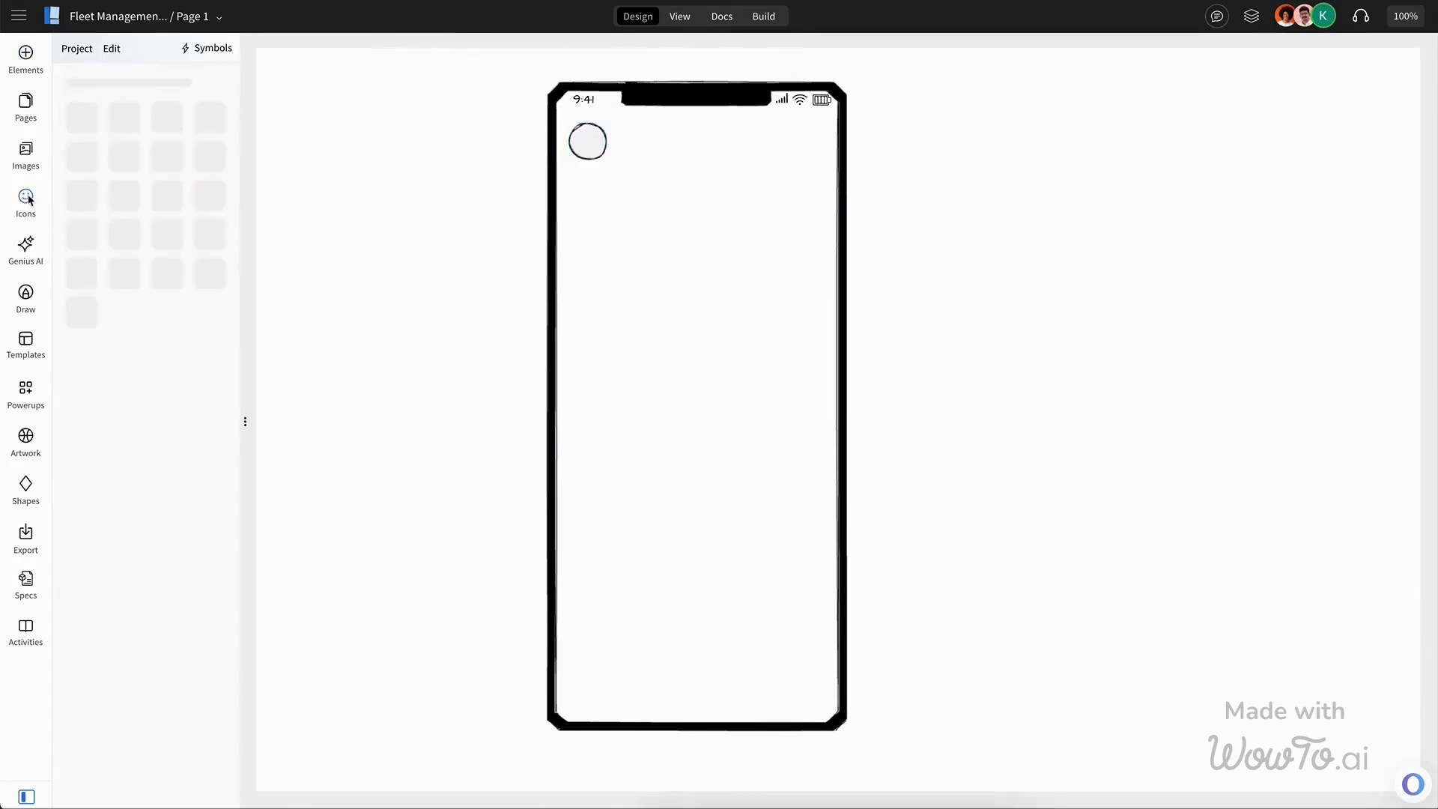
{"action": "left_click", "coordinate": [112, 49]}
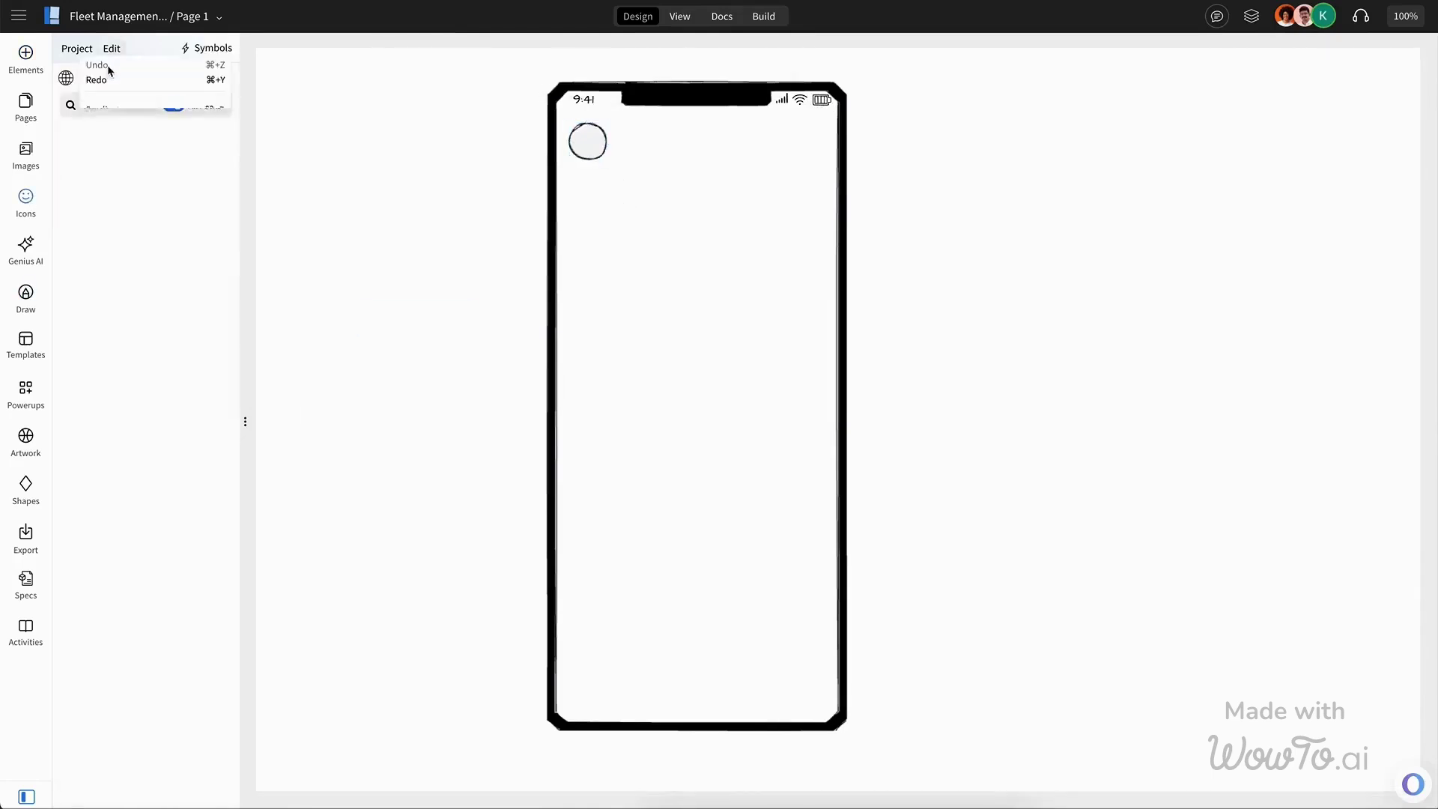
{"action": "left_click", "coordinate": [67, 110]}
{"action": "left_click", "coordinate": [144, 85]}
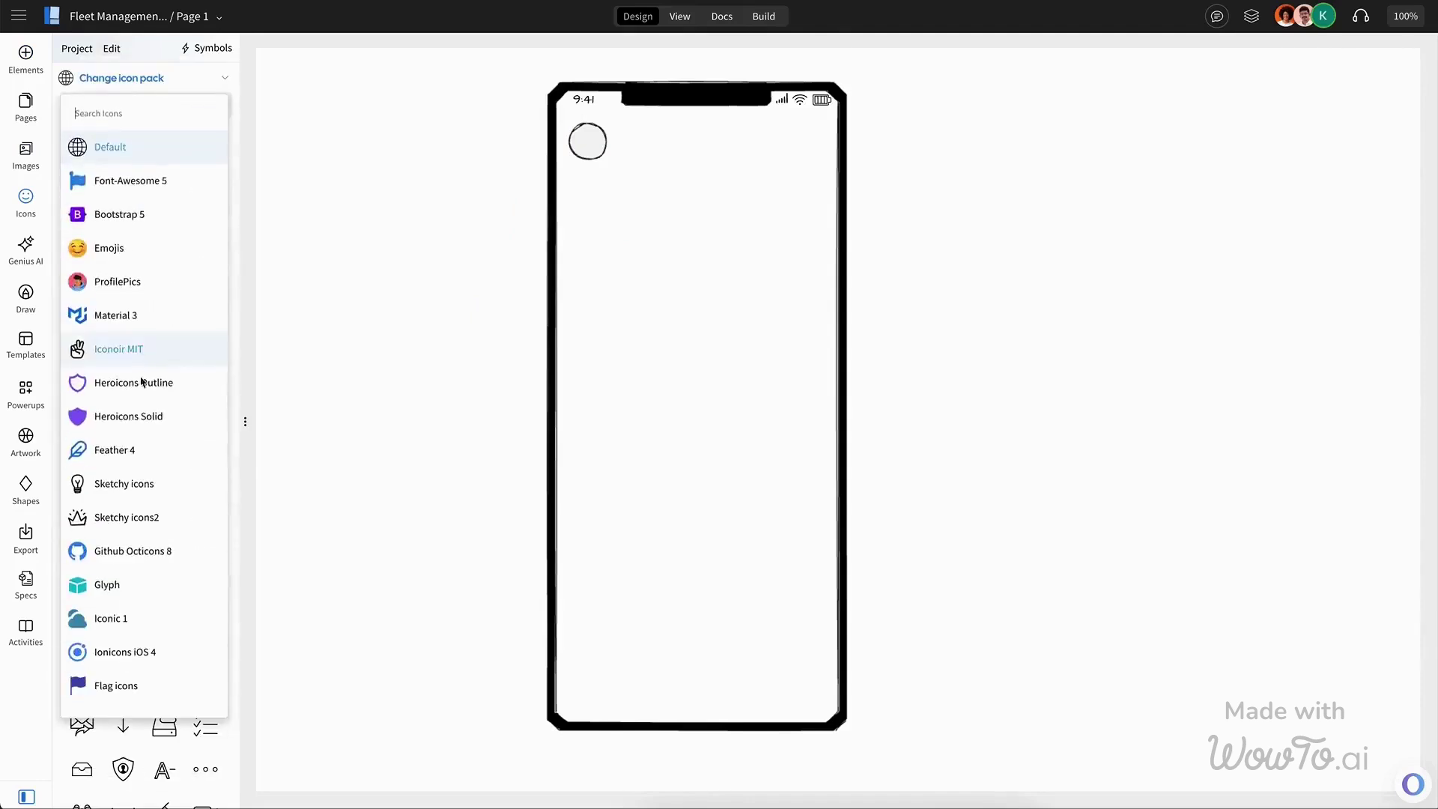
{"action": "left_click", "coordinate": [129, 516]}
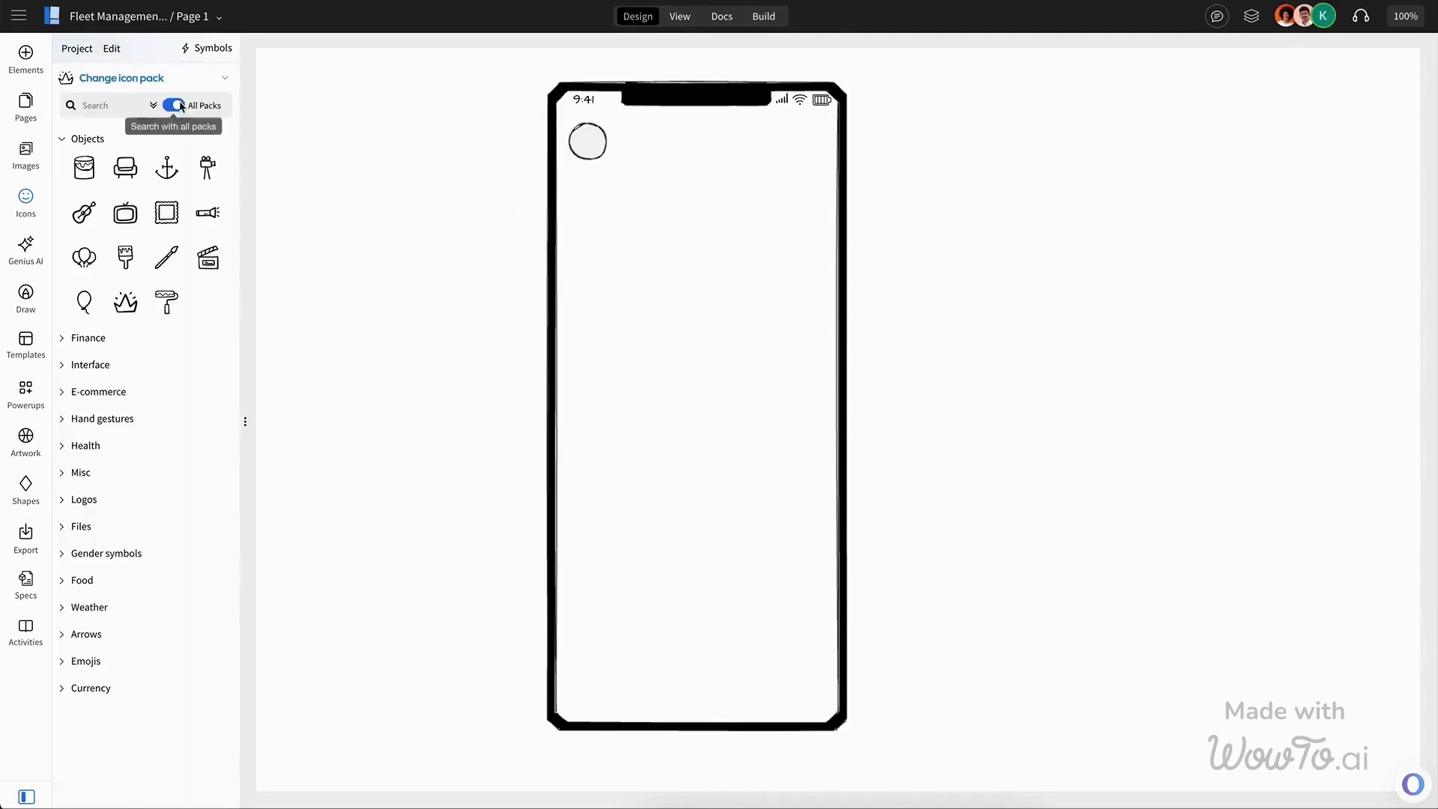
Search only this icon pack for "user" and place the user-male icon inside the circle.
{"action": "left_click", "coordinate": [97, 109]}
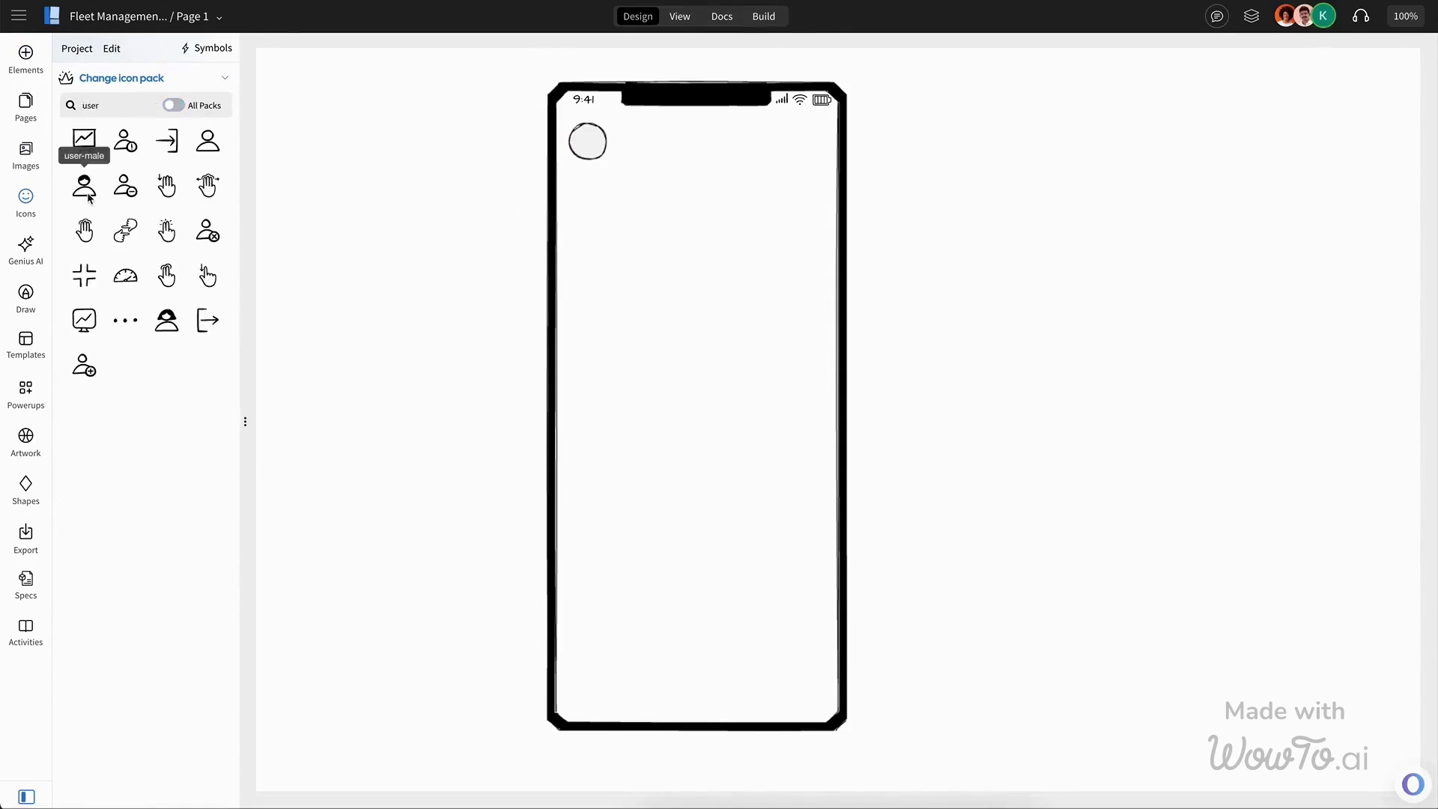
{"action": "left_click", "coordinate": [84, 187]}
{"action": "left_click_drag", "start_coordinate": [305, 104], "coordinate": [583, 148]}
Align the user icon and circle on their centers, group them, and nudge the group slightly down.
{"action": "left_click", "coordinate": [588, 125], "text": "shift"}
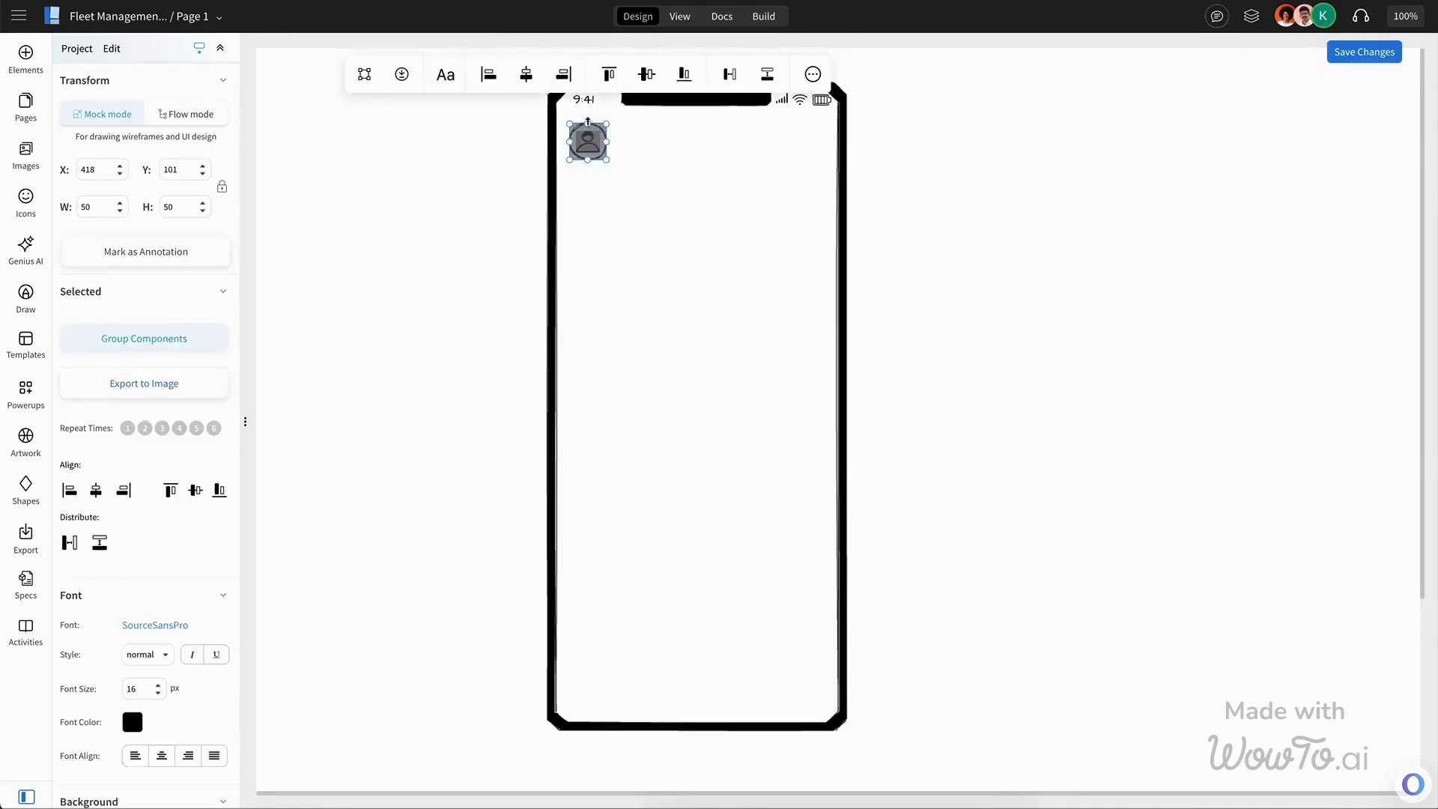
{"action": "left_click", "coordinate": [536, 74]}
{"action": "left_click", "coordinate": [648, 80]}
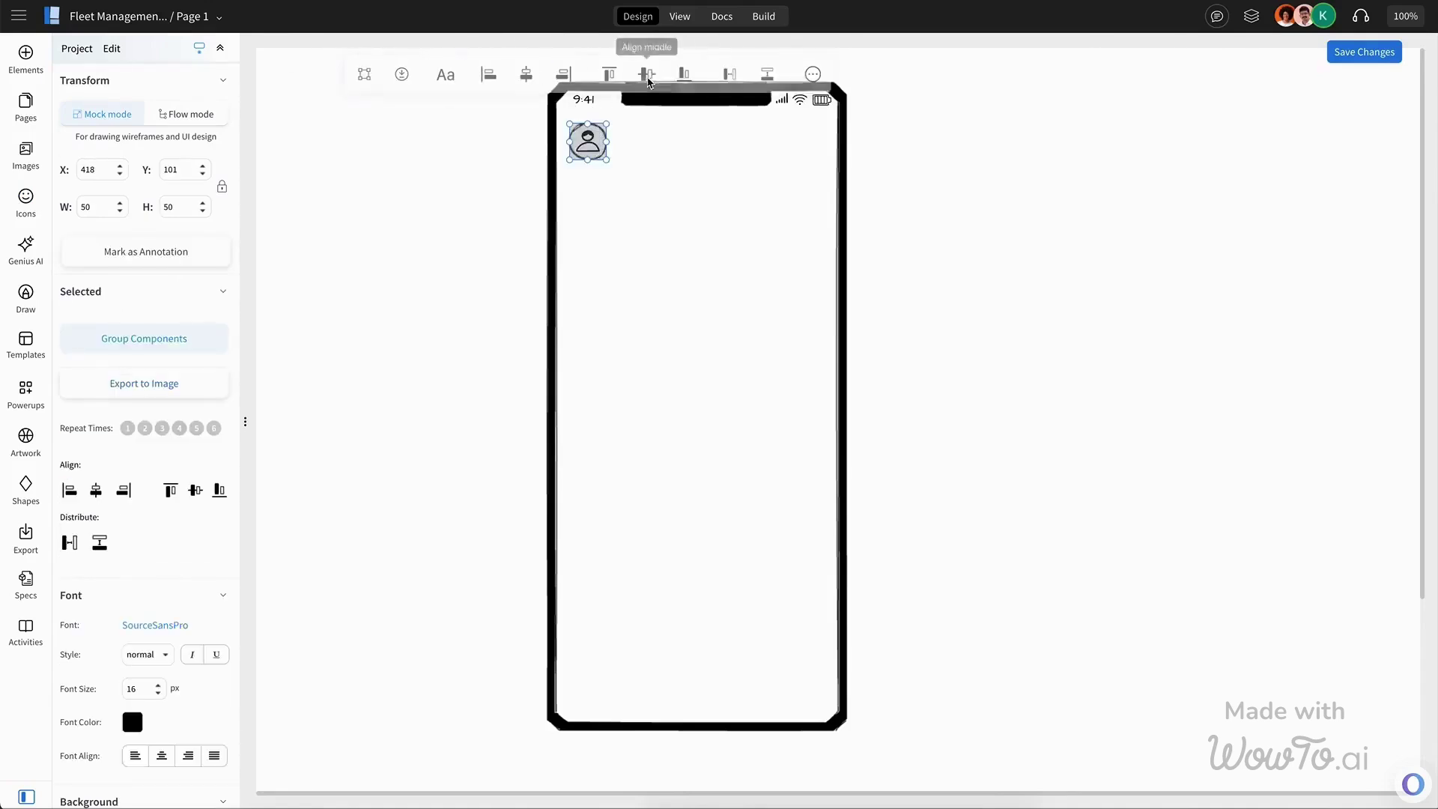
{"action": "left_click", "coordinate": [371, 82]}
{"action": "left_click_drag", "start_coordinate": [593, 143], "coordinate": [593, 146]}
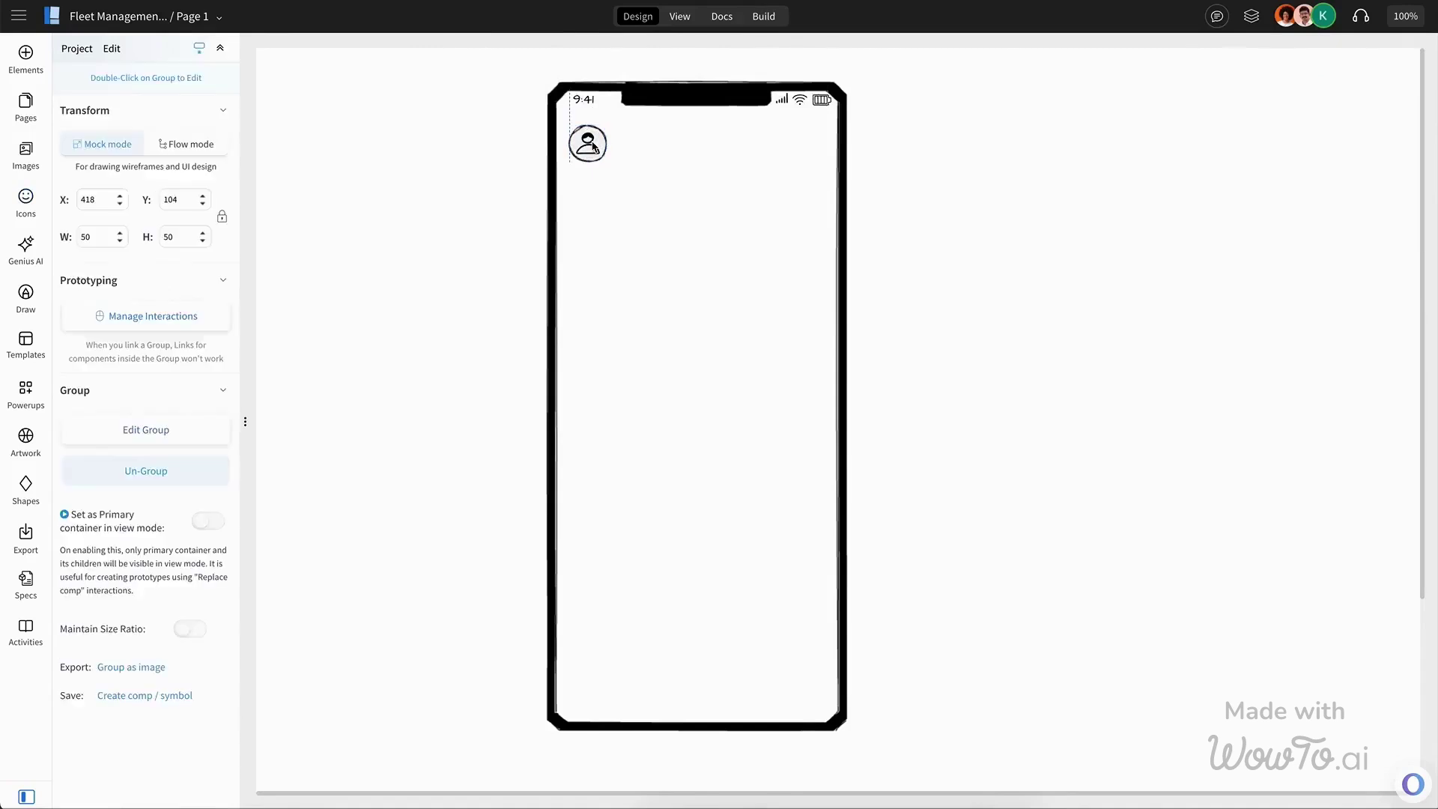
Add a Scribble Text element from the Sketchy Mobile pack in the phone screen below the avatar.
{"action": "left_click", "coordinate": [50, 204]}
{"action": "left_click", "coordinate": [22, 76]}
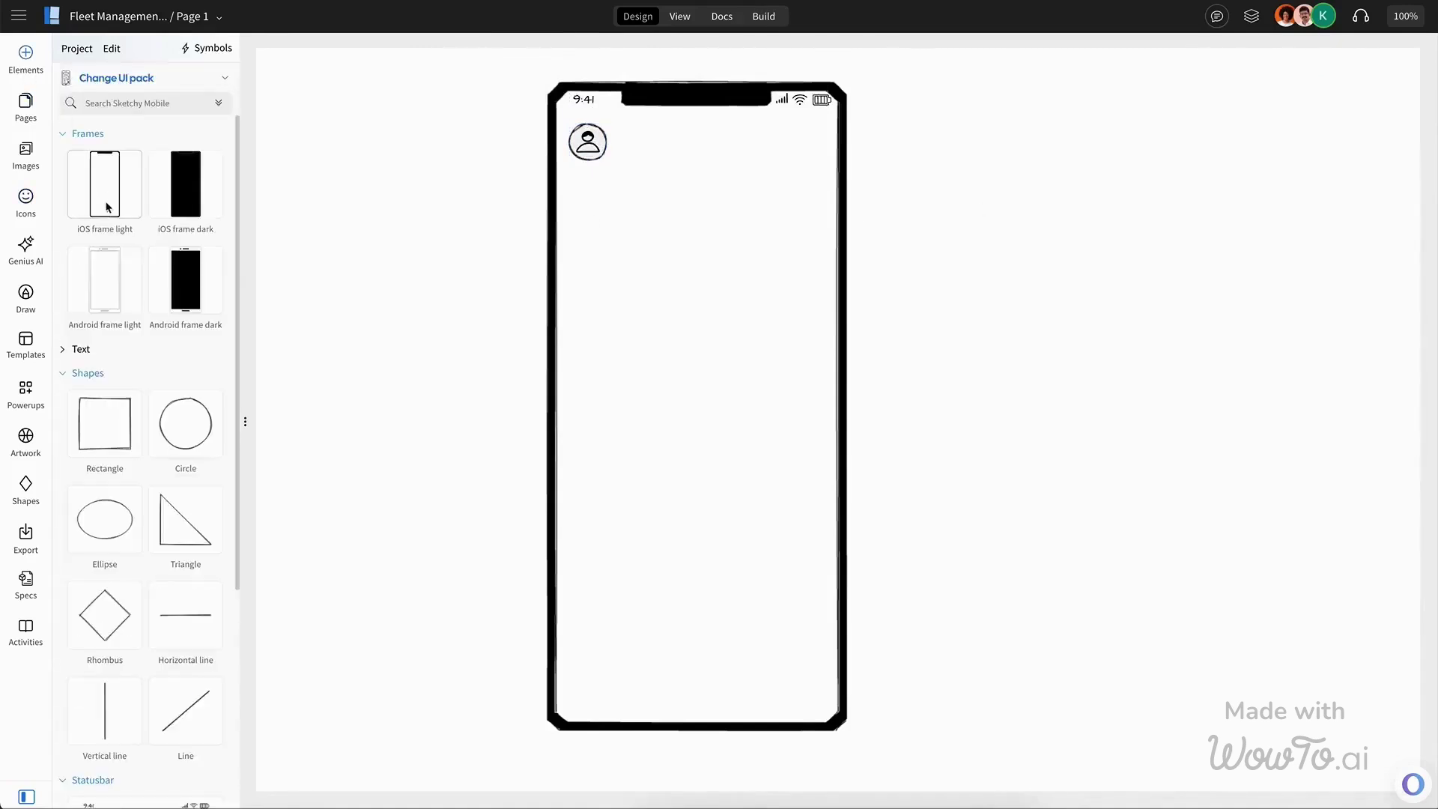
{"action": "left_click", "coordinate": [90, 351]}
{"action": "left_click_drag", "start_coordinate": [119, 419], "coordinate": [682, 234]}
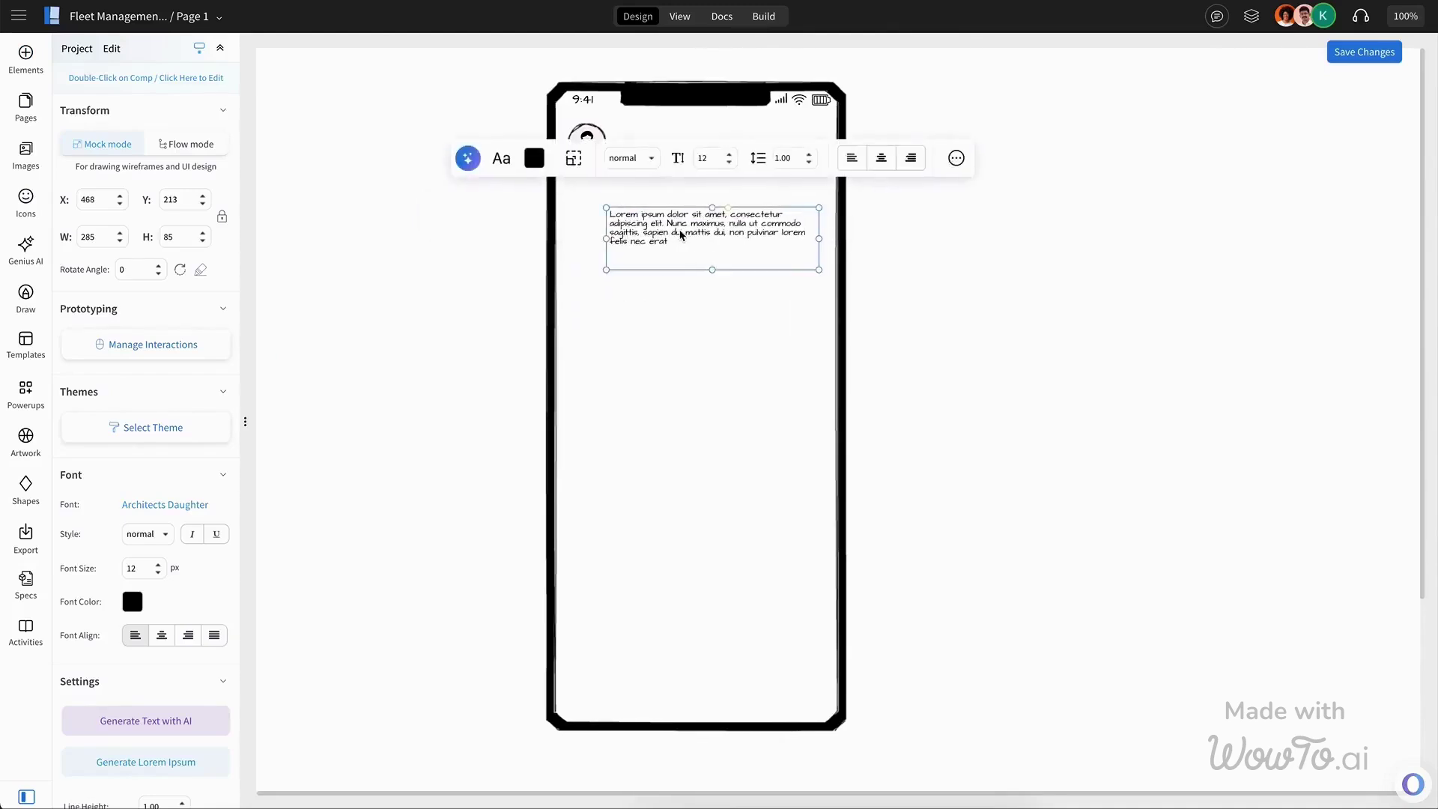
Change the scribble text to "Welcome!" at 16 px, shrink its box, and move it beside the avatar.
{"action": "double_click", "coordinate": [682, 234]}
{"action": "type", "text": "We"}
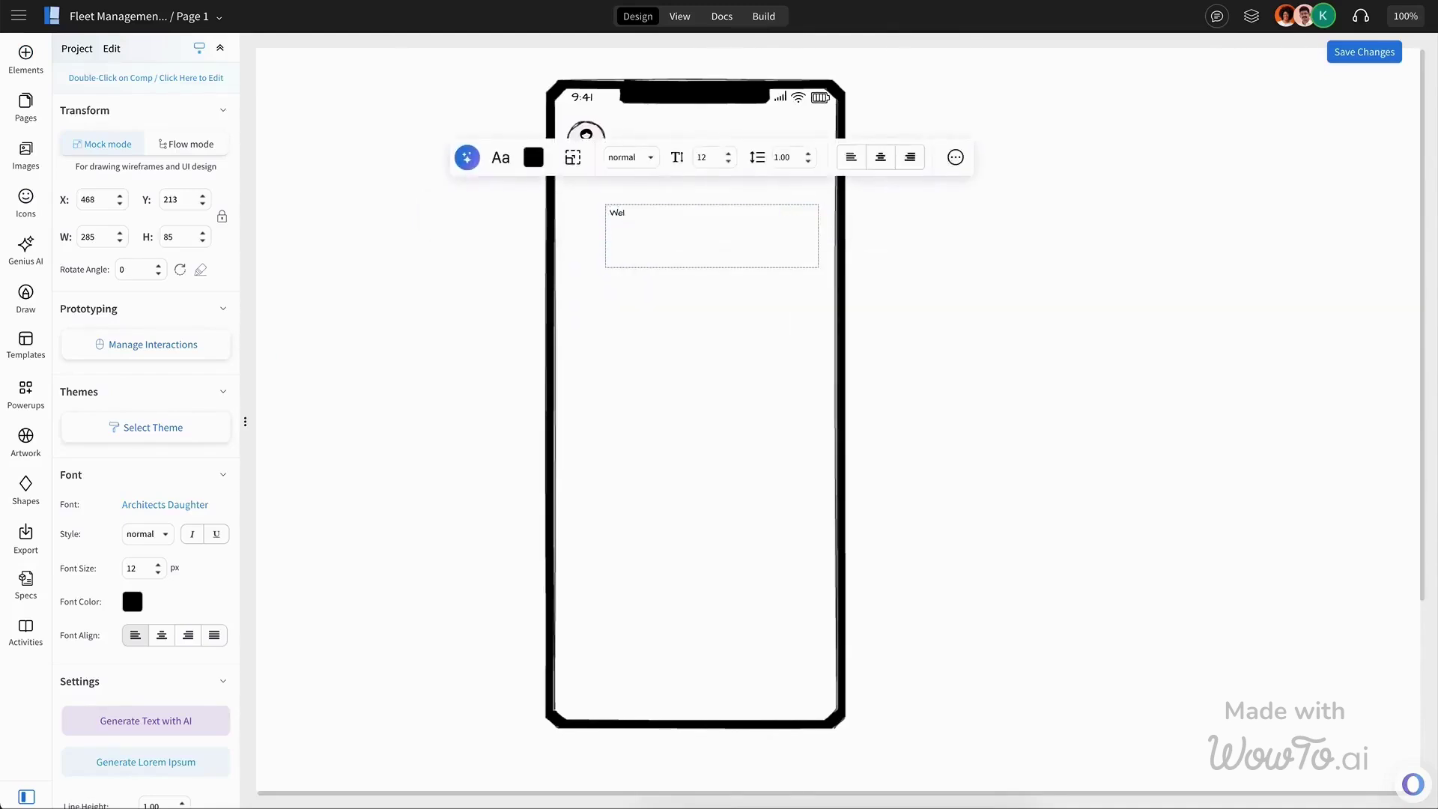
{"action": "type", "text": "lcom"}
{"action": "type", "text": "e!"}
{"action": "left_click_drag", "start_coordinate": [642, 213], "coordinate": [650, 166]}
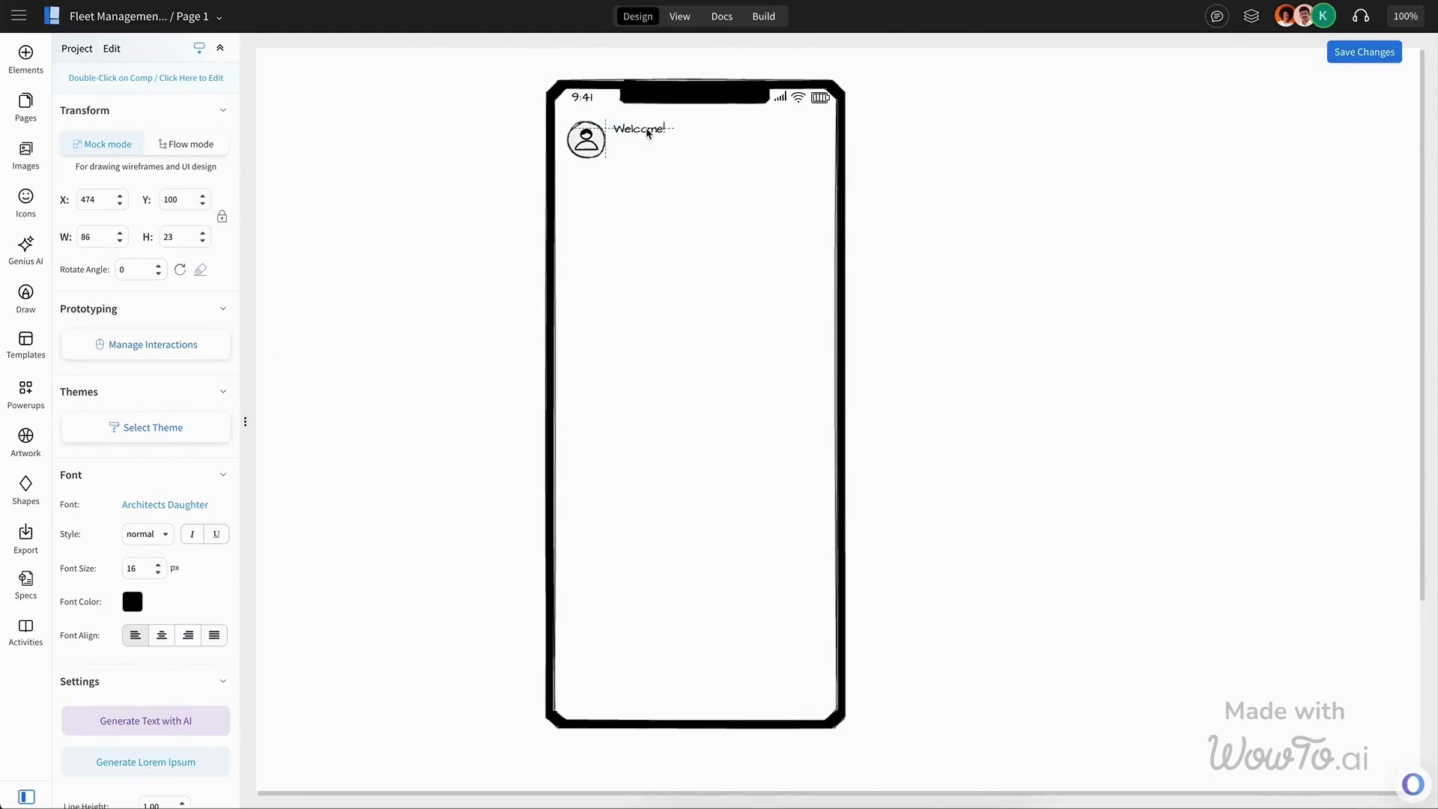
Duplicate the "Welcome!" label directly beneath it and replace the copy's text with the person's full name in larger bold type.
{"action": "key", "text": "ctrl+d"}
{"action": "left_click_drag", "start_coordinate": [665, 170], "coordinate": [632, 156]}
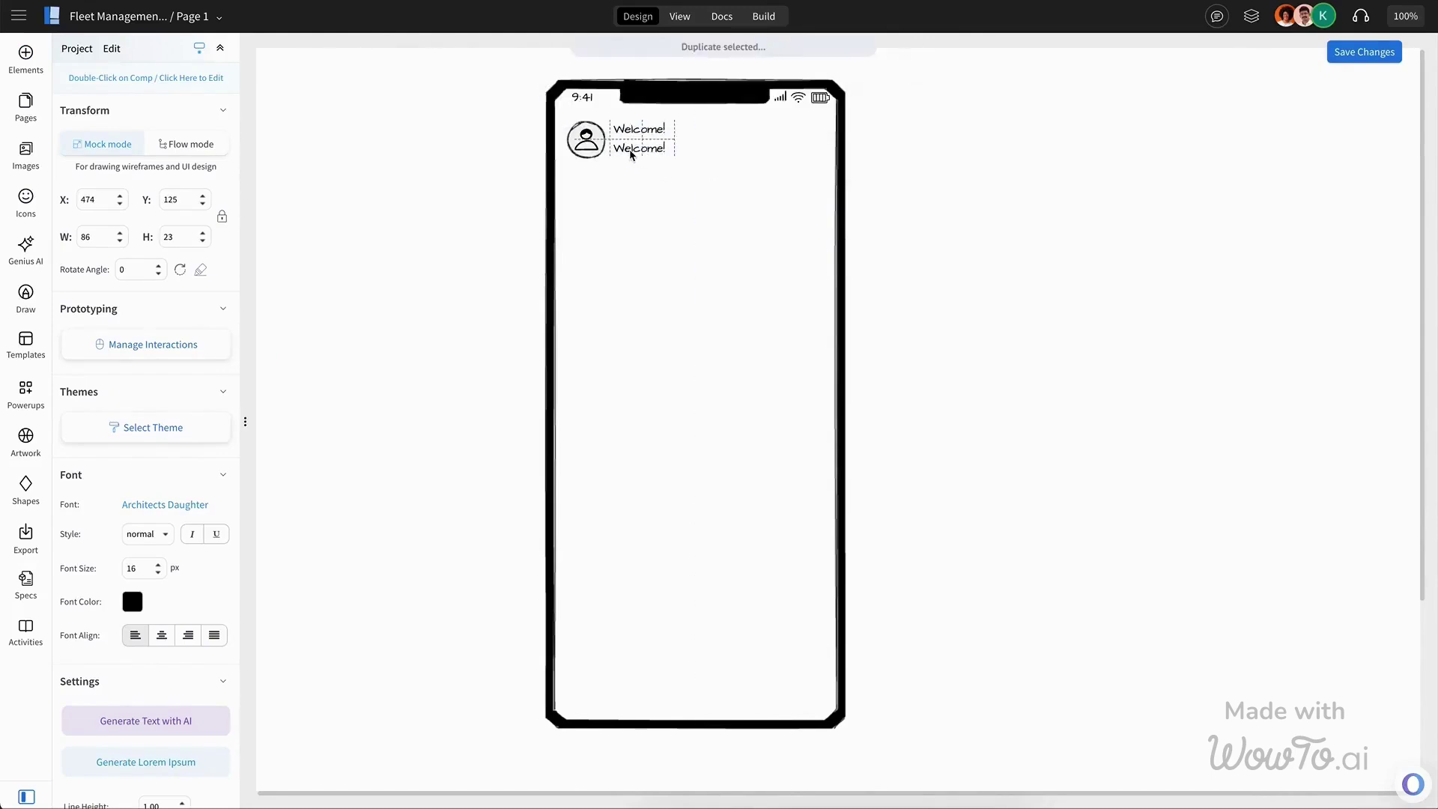
{"action": "double_click", "coordinate": [631, 155]}
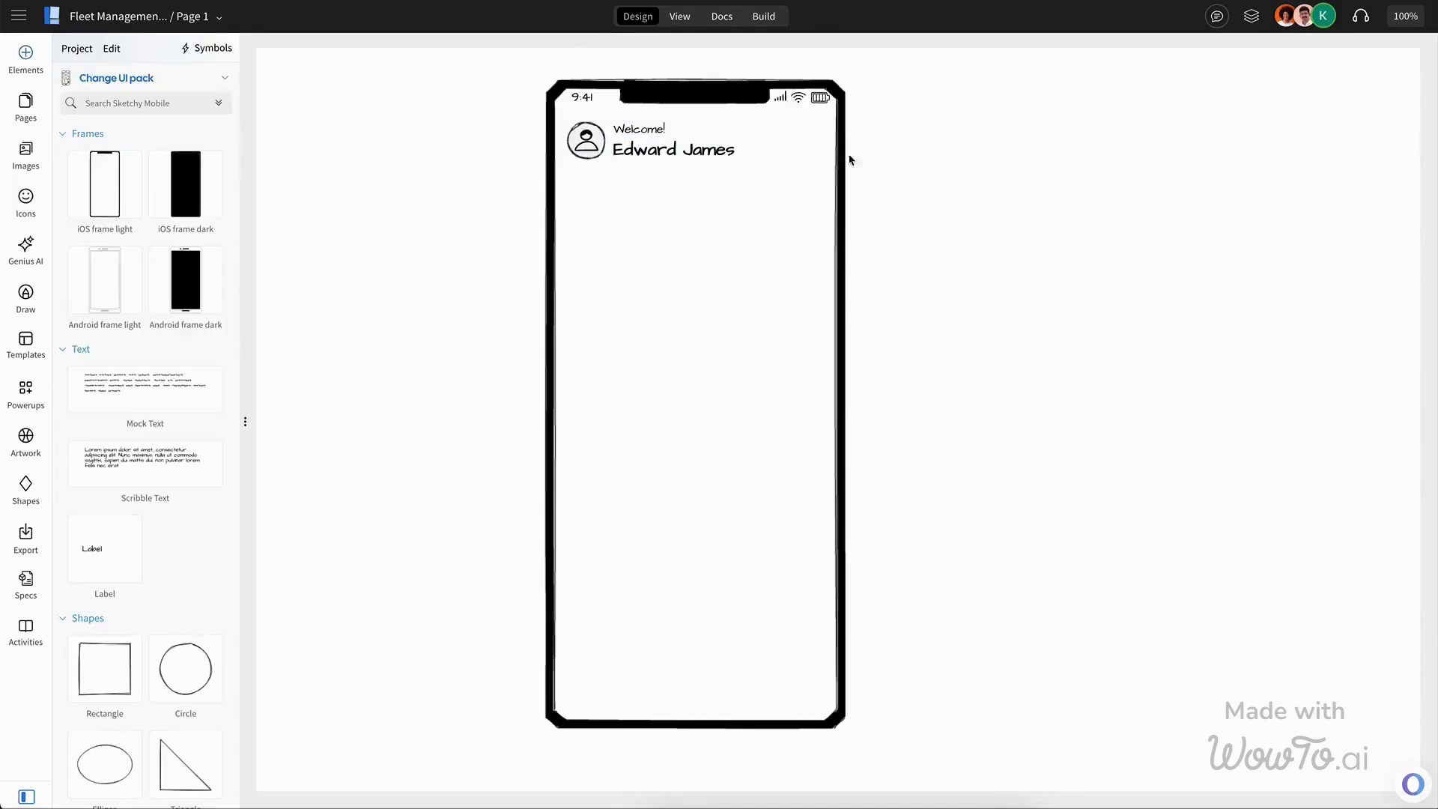
Duplicate the avatar group, move the copy to the right end of the phone header, and align it level with the original.
{"action": "left_click", "coordinate": [599, 145]}
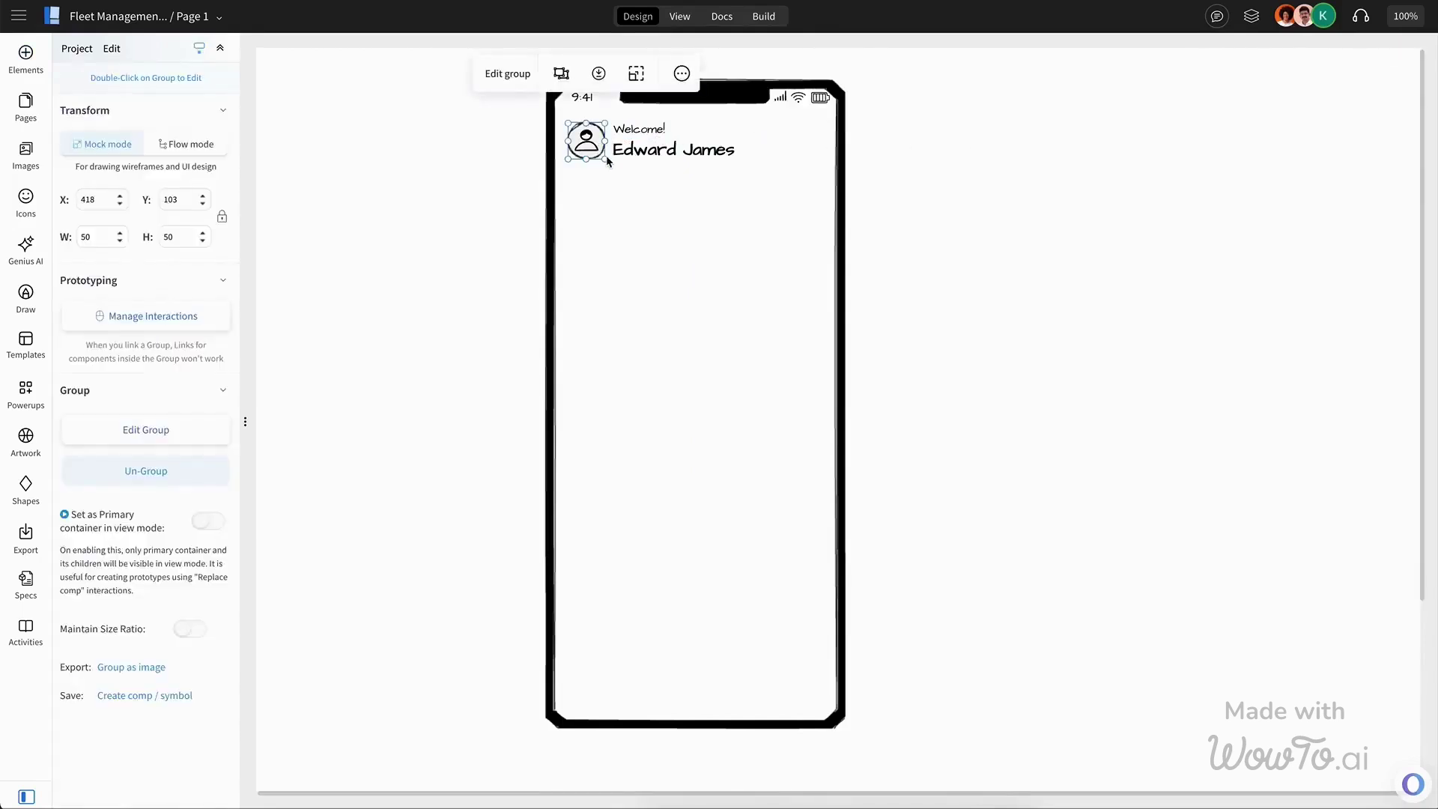
{"action": "key", "text": "ctrl+d"}
{"action": "left_click_drag", "start_coordinate": [617, 171], "coordinate": [805, 142]}
{"action": "left_click", "coordinate": [593, 145], "text": "shift"}
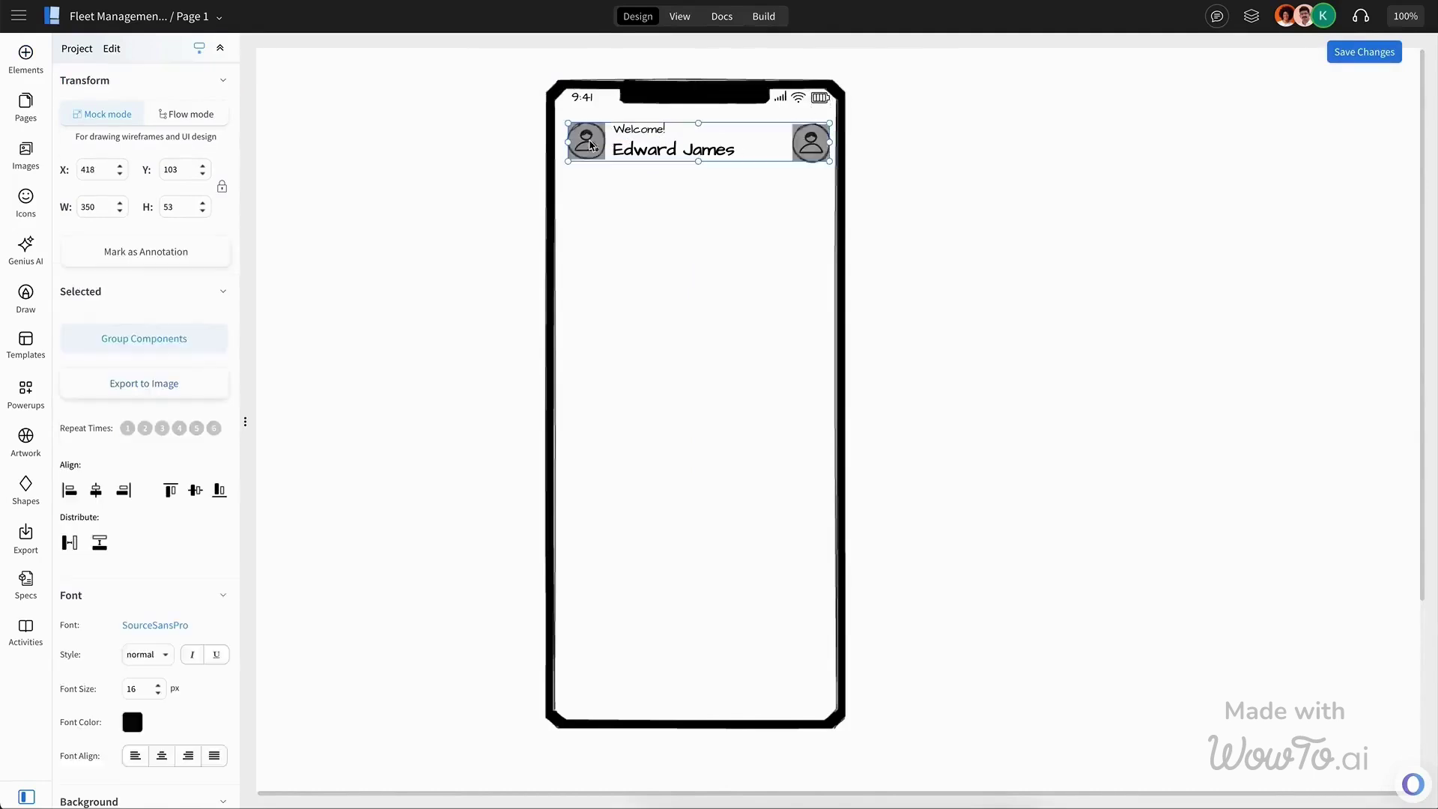
{"action": "left_click", "coordinate": [721, 74]}
Replace the user icon in the duplicated avatar group with a bell icon.
{"action": "left_click", "coordinate": [805, 144]}
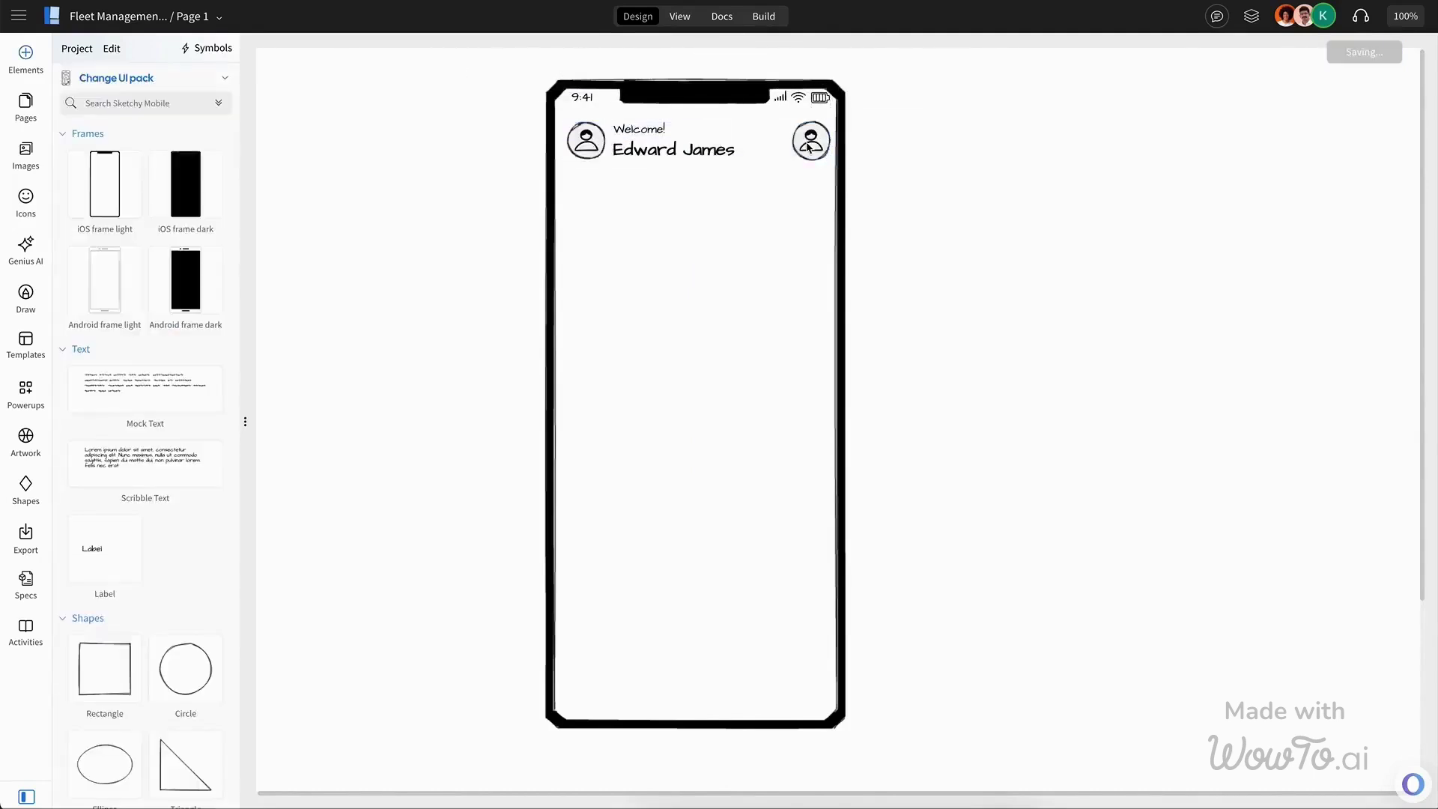
{"action": "double_click", "coordinate": [809, 146]}
{"action": "left_click", "coordinate": [597, 84]}
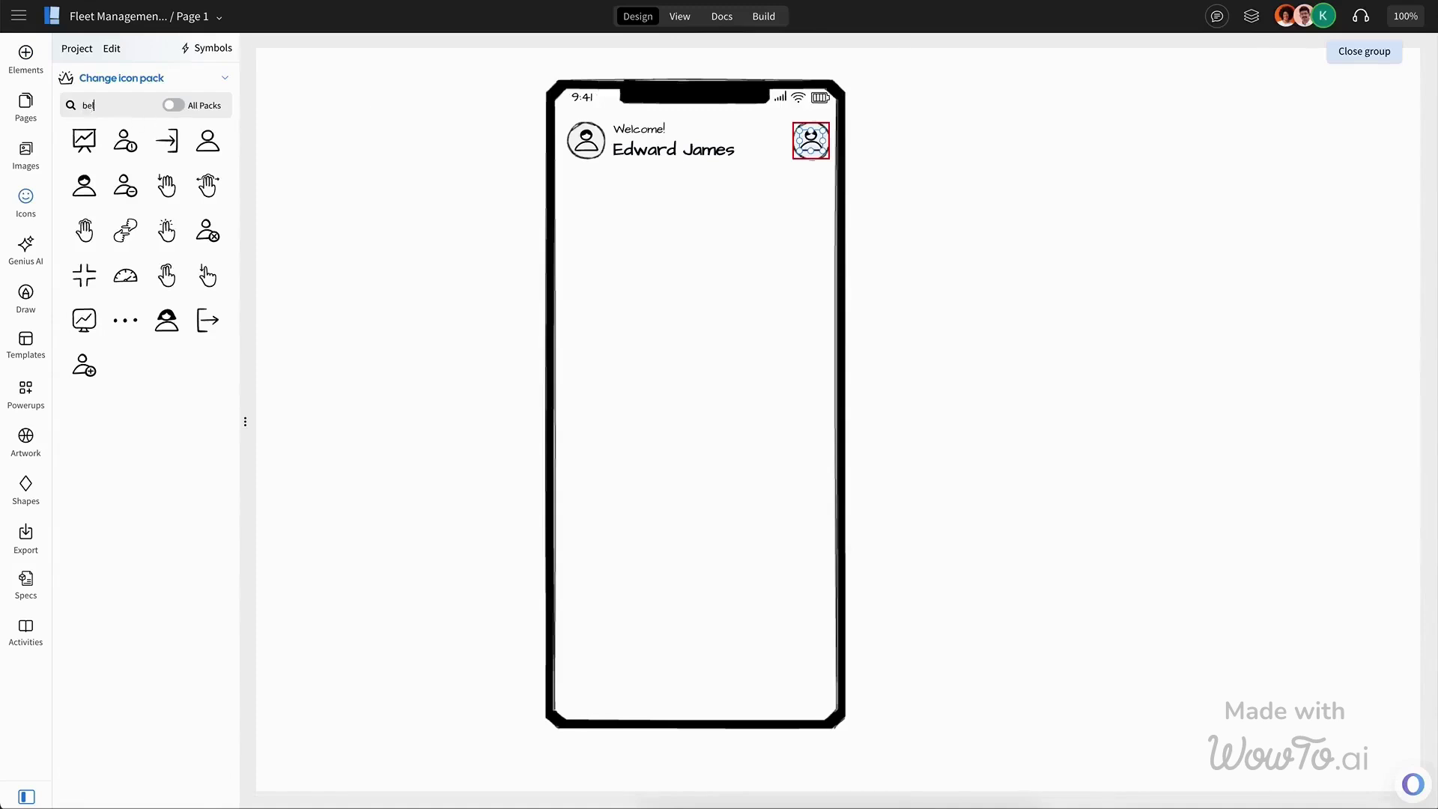
{"action": "left_click", "coordinate": [116, 152]}
{"action": "left_click", "coordinate": [1004, 182]}
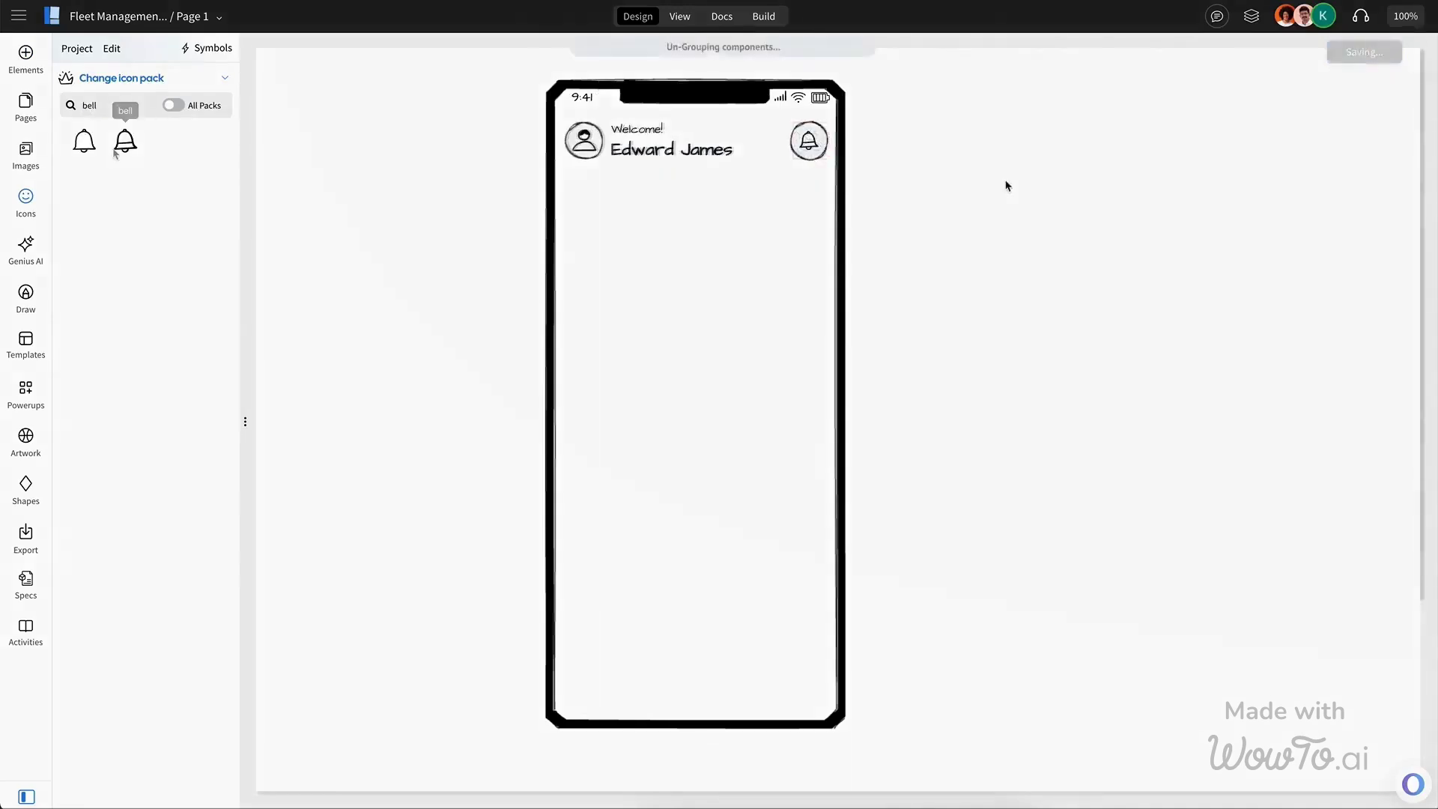
Duplicate the "Welcome!" label below the avatar, change the copy's text to "Live GPS", and make it bold at 18 px.
{"action": "left_click", "coordinate": [633, 131]}
{"action": "key", "text": "ctrl+d"}
{"action": "left_click_drag", "start_coordinate": [665, 166], "coordinate": [586, 190]}
{"action": "double_click", "coordinate": [586, 190]}
{"action": "type", "text": "Live GPS"}
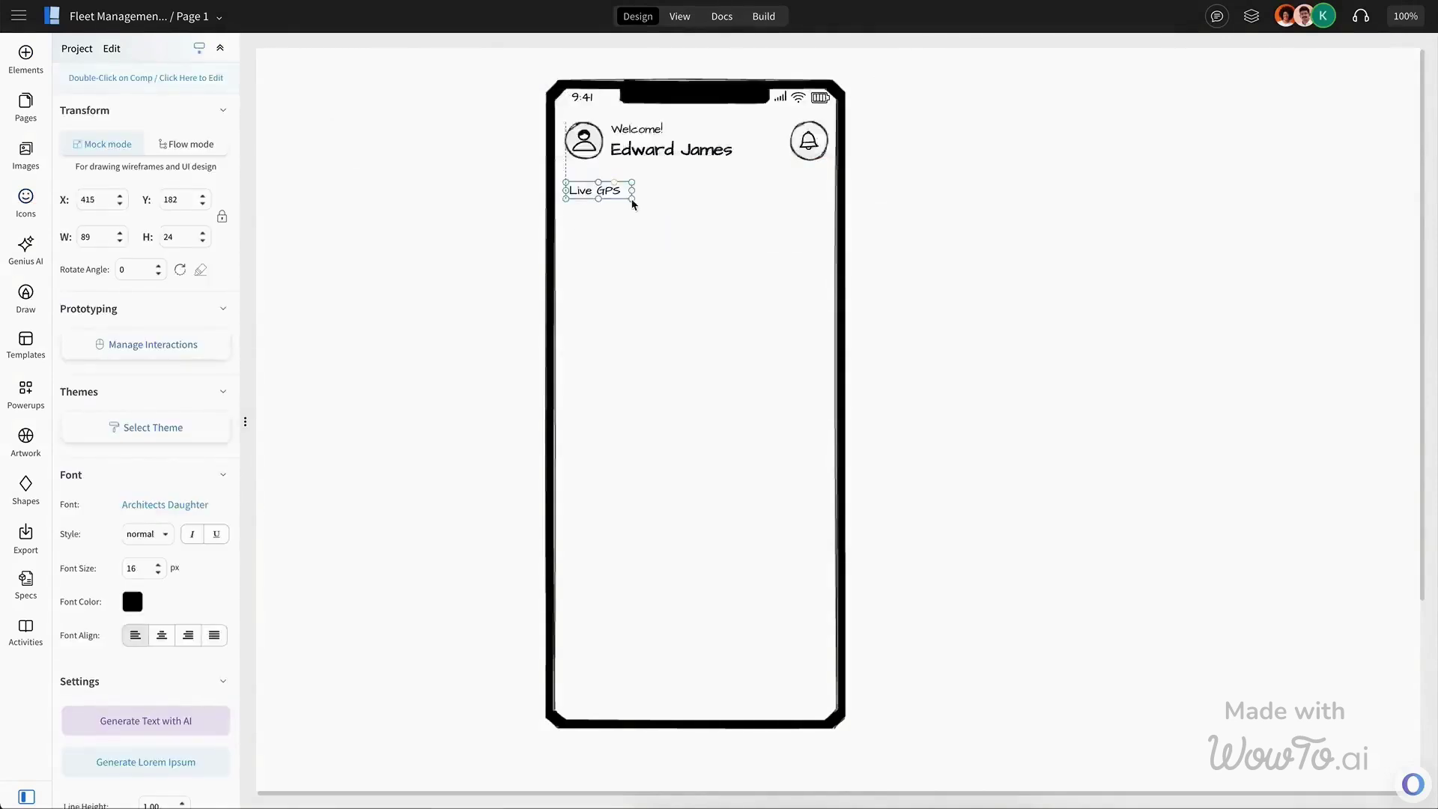
{"action": "key", "text": "Escape"}
{"action": "left_click", "coordinate": [517, 132]}
{"action": "left_click", "coordinate": [510, 169]}
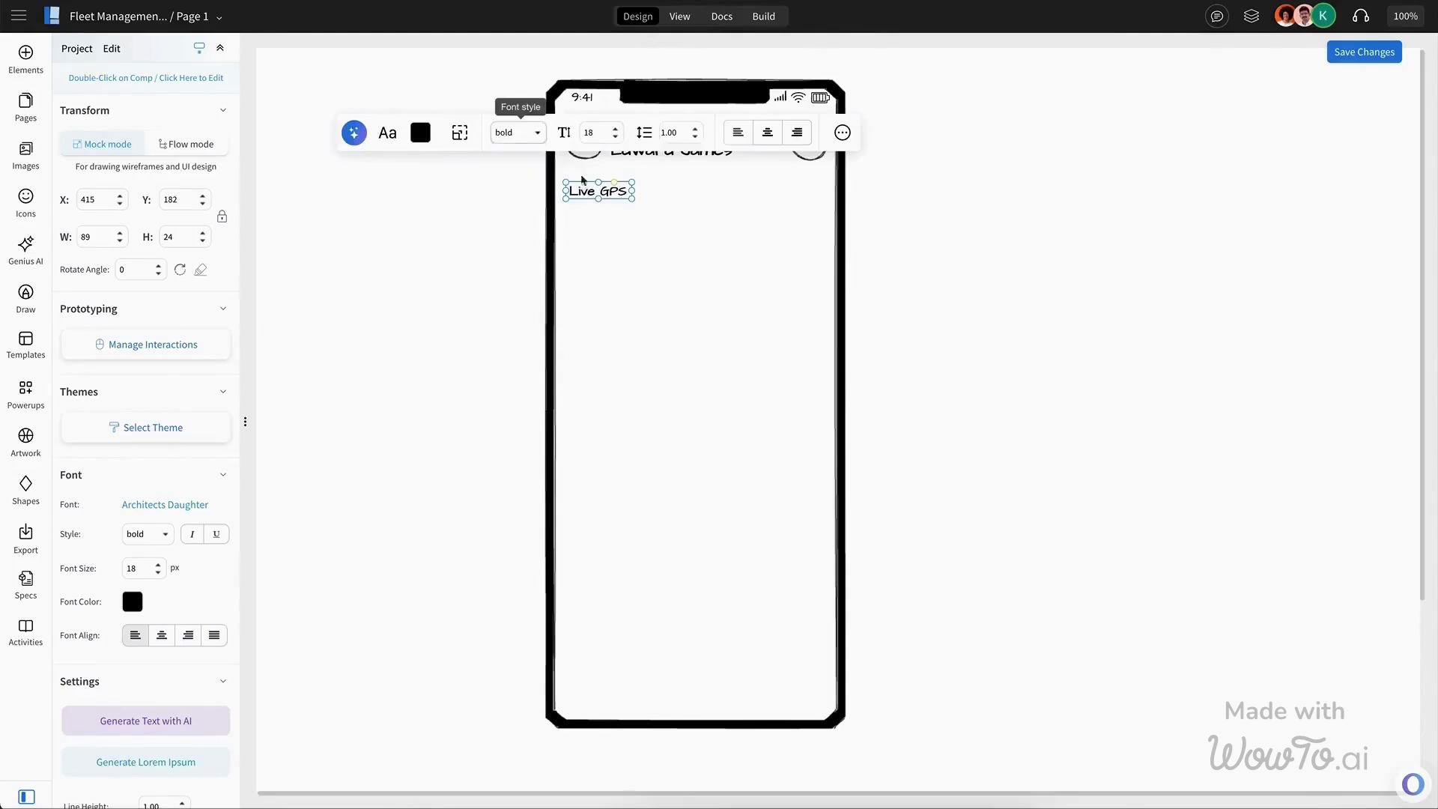
Duplicate the "Live GPS" label, right-align the copy, and change its text to "See all".
{"action": "key", "text": "ctrl+d"}
{"action": "left_click", "coordinate": [836, 170]}
{"action": "double_click", "coordinate": [637, 228]}
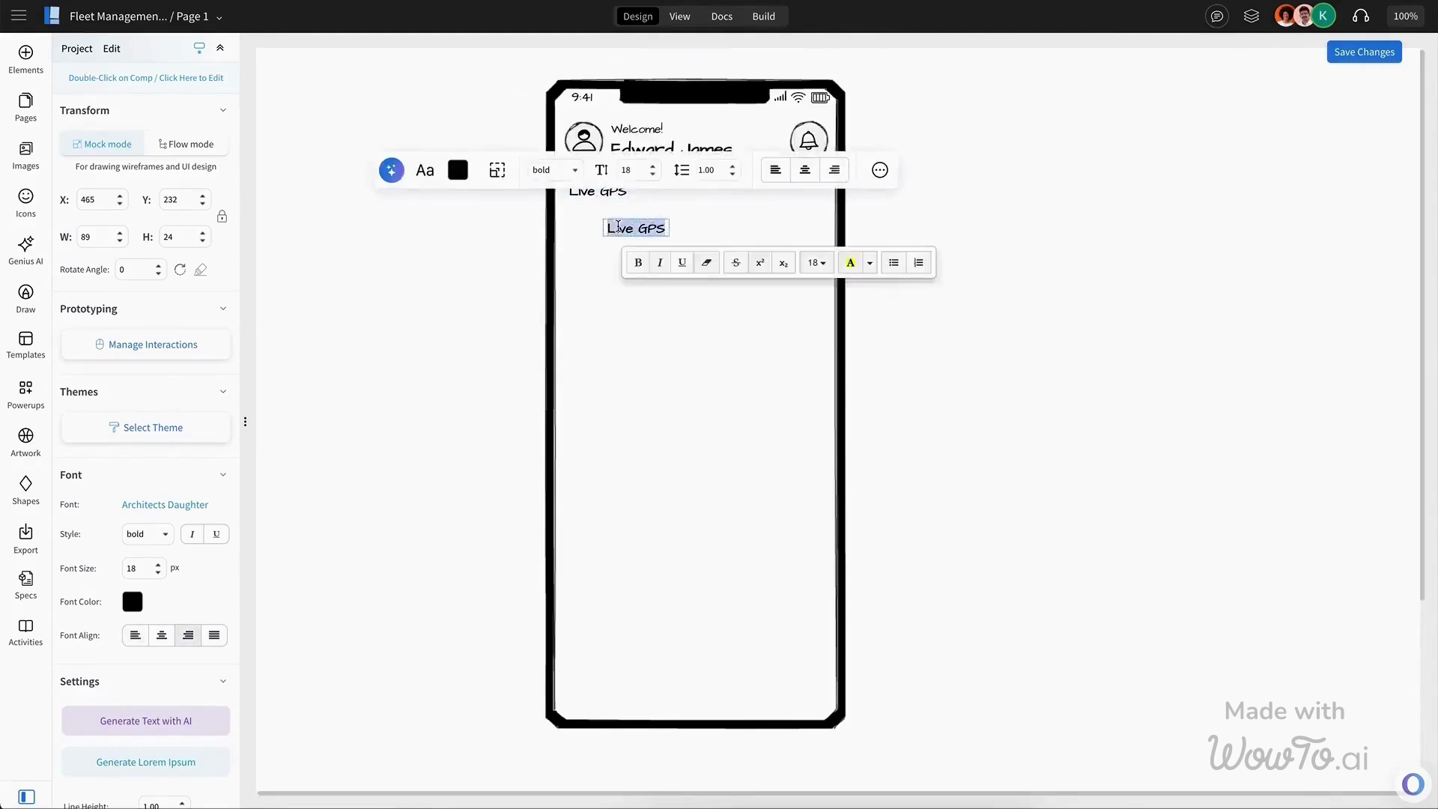
{"action": "type", "text": "See all"}
{"action": "key", "text": "Escape"}
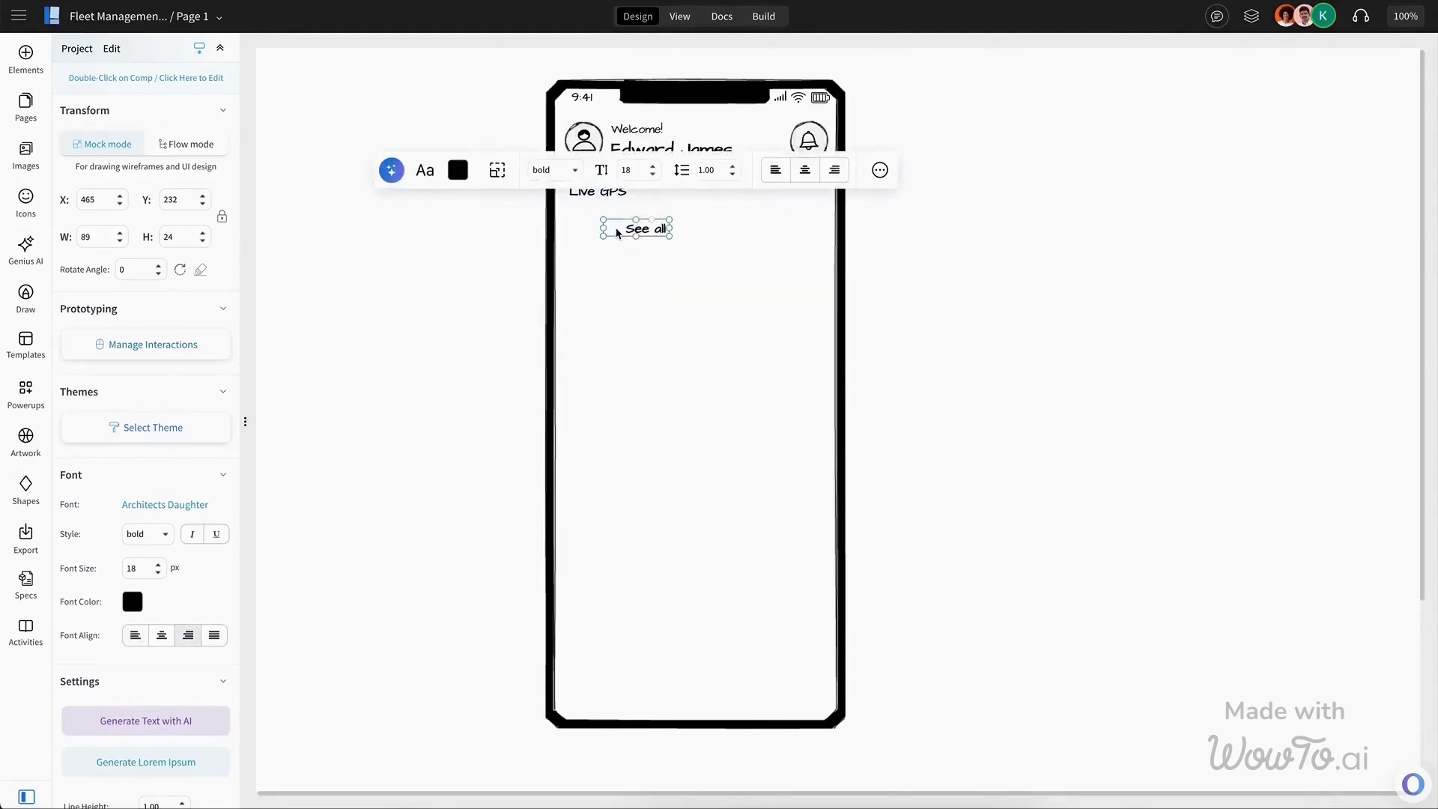
Set the "See all" label to 16 px underlined and move it to the right end of the "Live GPS" row.
{"action": "left_click", "coordinate": [652, 176]}
{"action": "left_click", "coordinate": [652, 177]}
{"action": "left_click_drag", "start_coordinate": [647, 236], "coordinate": [805, 198]}
Give the "See all" label a dark gray font color and normal font style.
{"action": "left_click", "coordinate": [616, 132]}
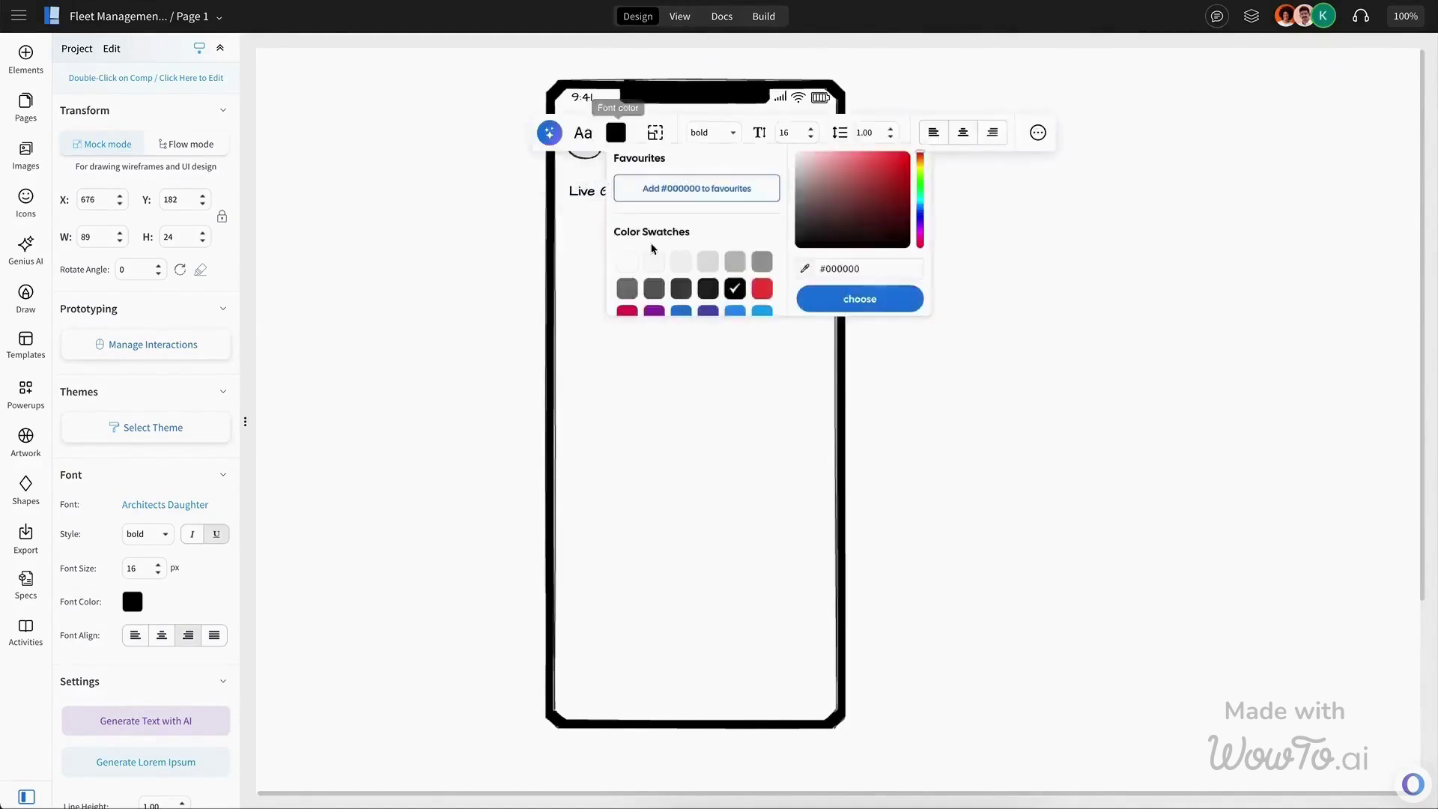
{"action": "left_click", "coordinate": [630, 289]}
{"action": "left_click", "coordinate": [644, 287]}
{"action": "left_click", "coordinate": [797, 191]}
{"action": "left_click", "coordinate": [630, 190], "text": "shift"}
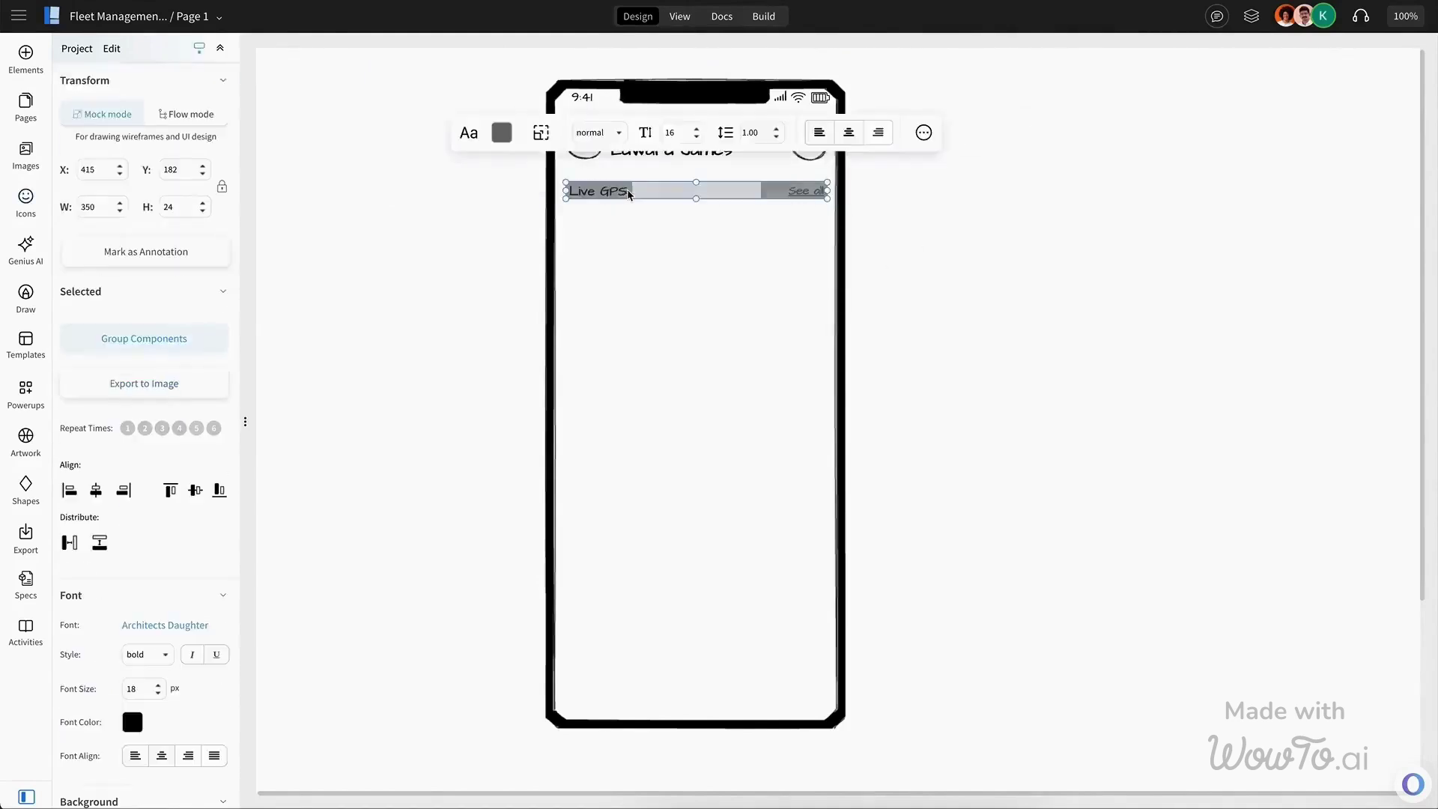
{"action": "left_click", "coordinate": [480, 187]}
Find the image placeholder element and add one about 337 by 140 px below the "Live GPS" row.
{"action": "left_click", "coordinate": [26, 56]}
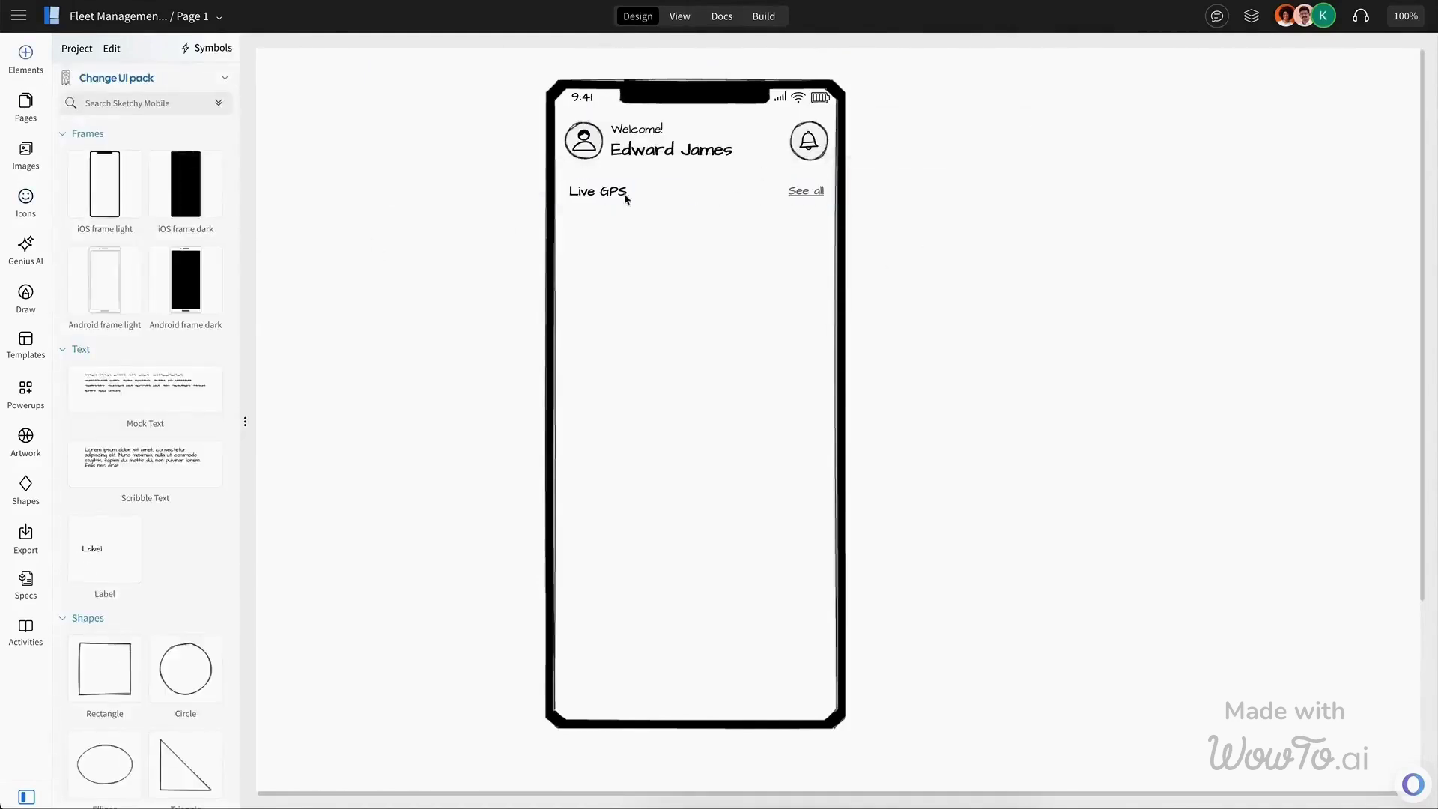
{"action": "left_click", "coordinate": [119, 104]}
{"action": "type", "text": "image"}
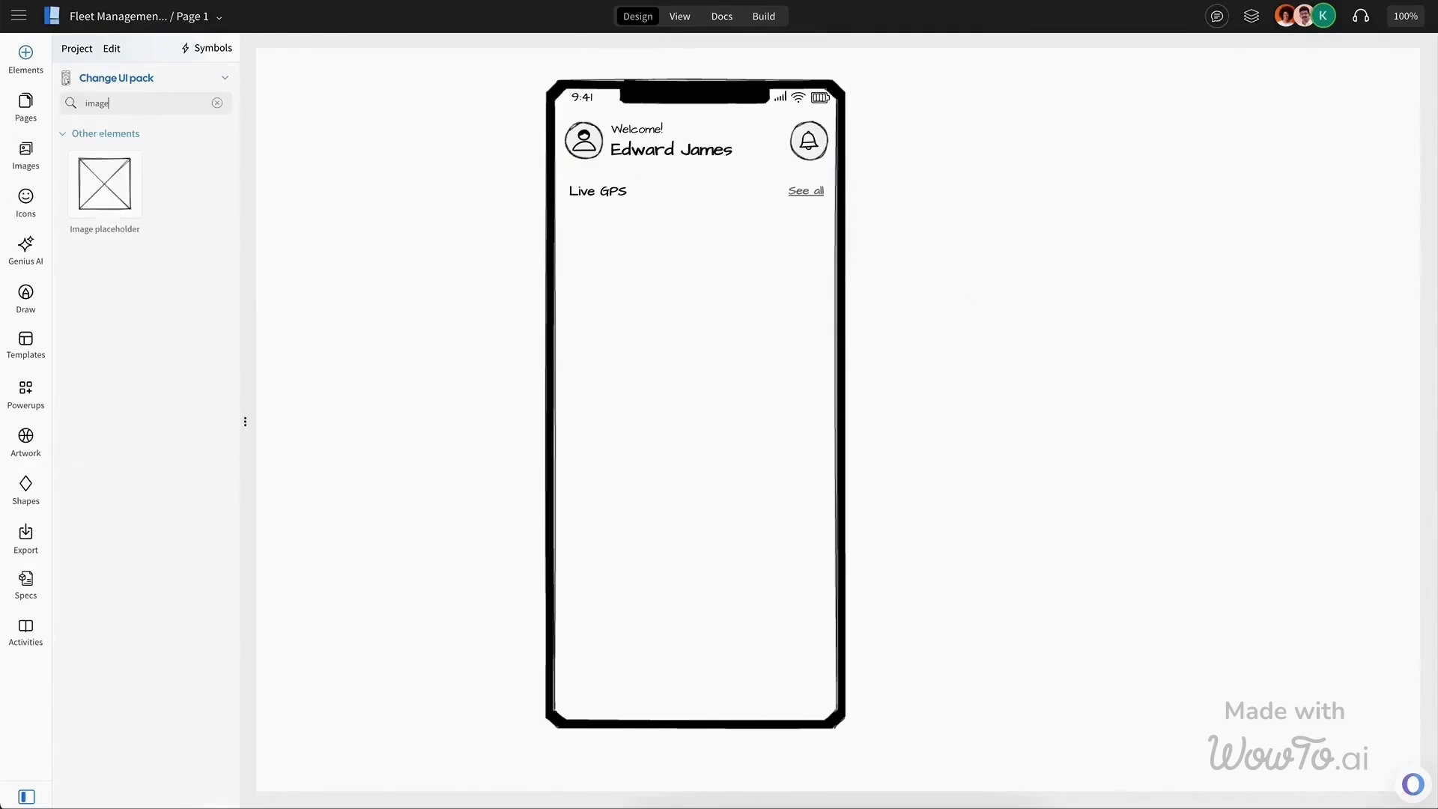
{"action": "left_click", "coordinate": [105, 184]}
{"action": "left_click", "coordinate": [890, 259]}
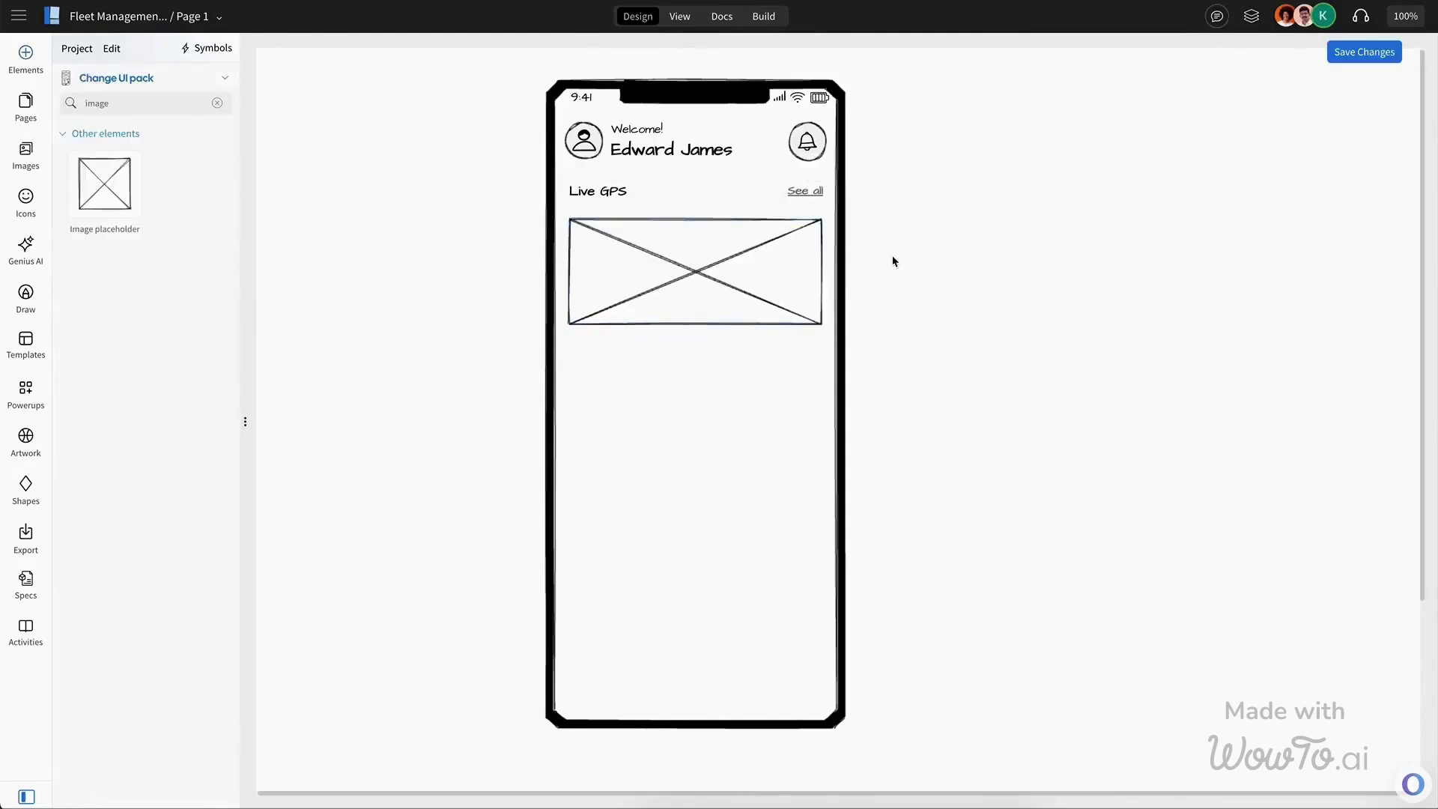
Group the "Live GPS" and "See all" labels and put a copy of the row below the image placeholder.
{"action": "left_click", "coordinate": [620, 196]}
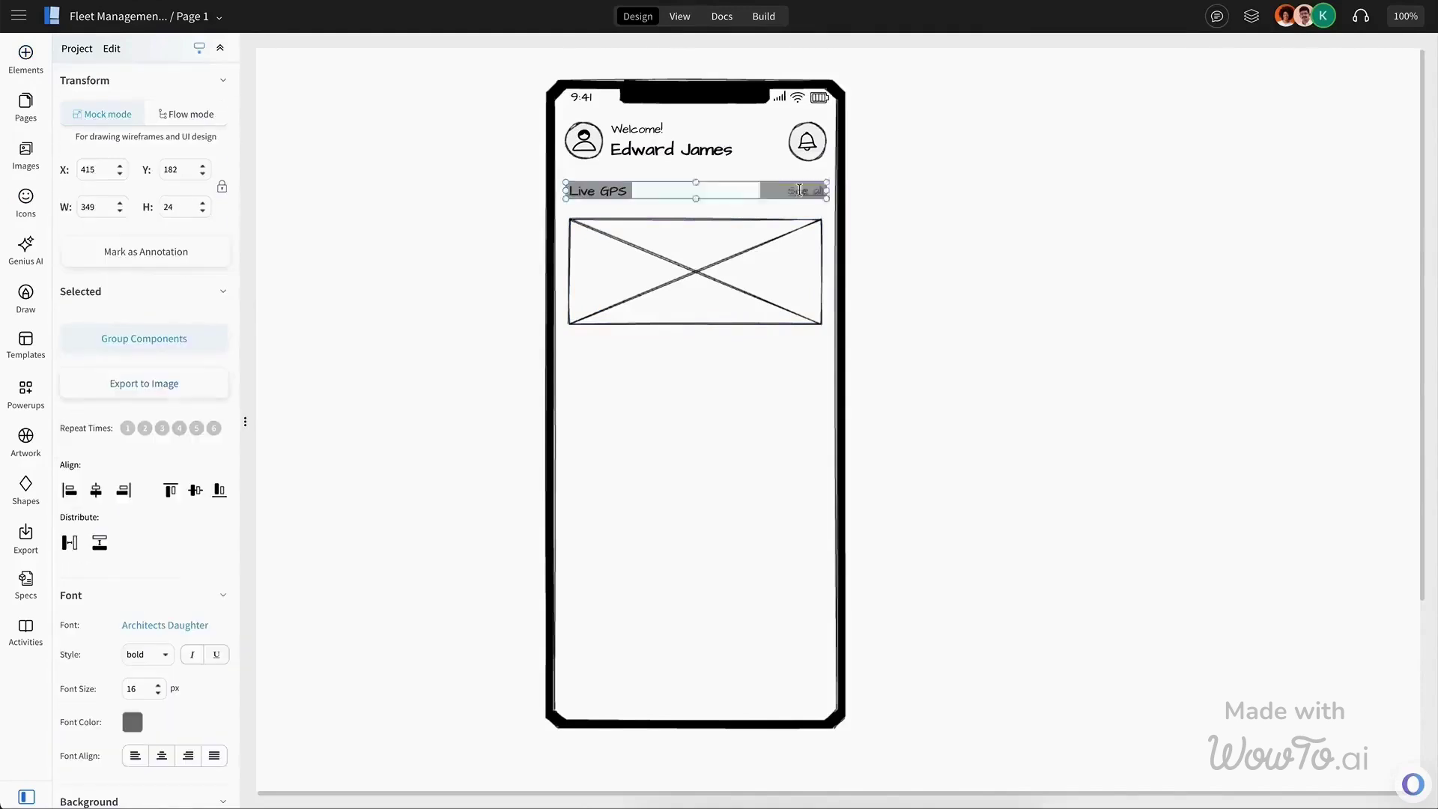
{"action": "left_click", "coordinate": [809, 196], "text": "shift"}
{"action": "double_click", "coordinate": [809, 193]}
{"action": "left_click", "coordinate": [873, 209]}
{"action": "double_click", "coordinate": [626, 192]}
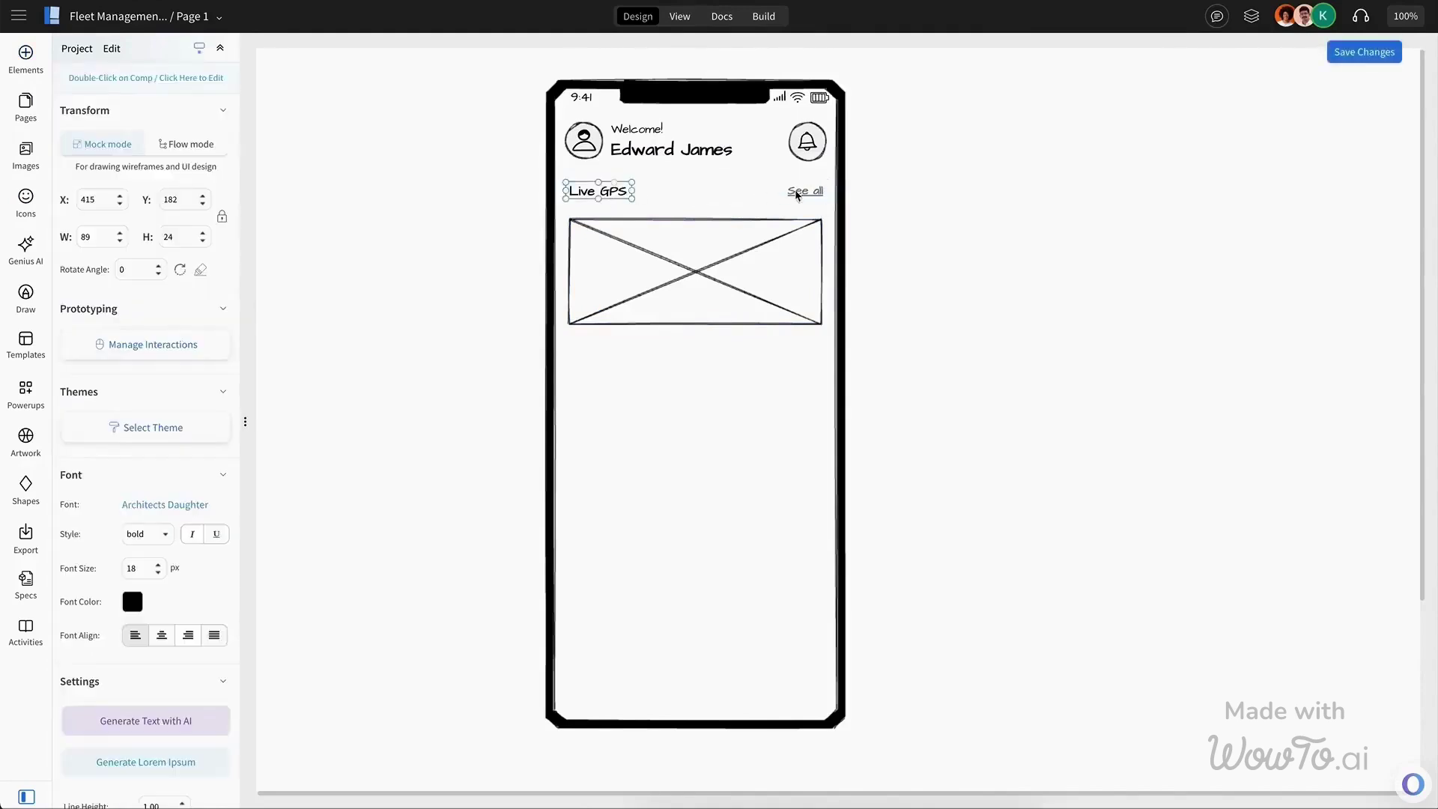
{"action": "double_click", "coordinate": [796, 191]}
{"action": "key", "text": "ctrl+v"}
{"action": "left_click", "coordinate": [657, 270]}
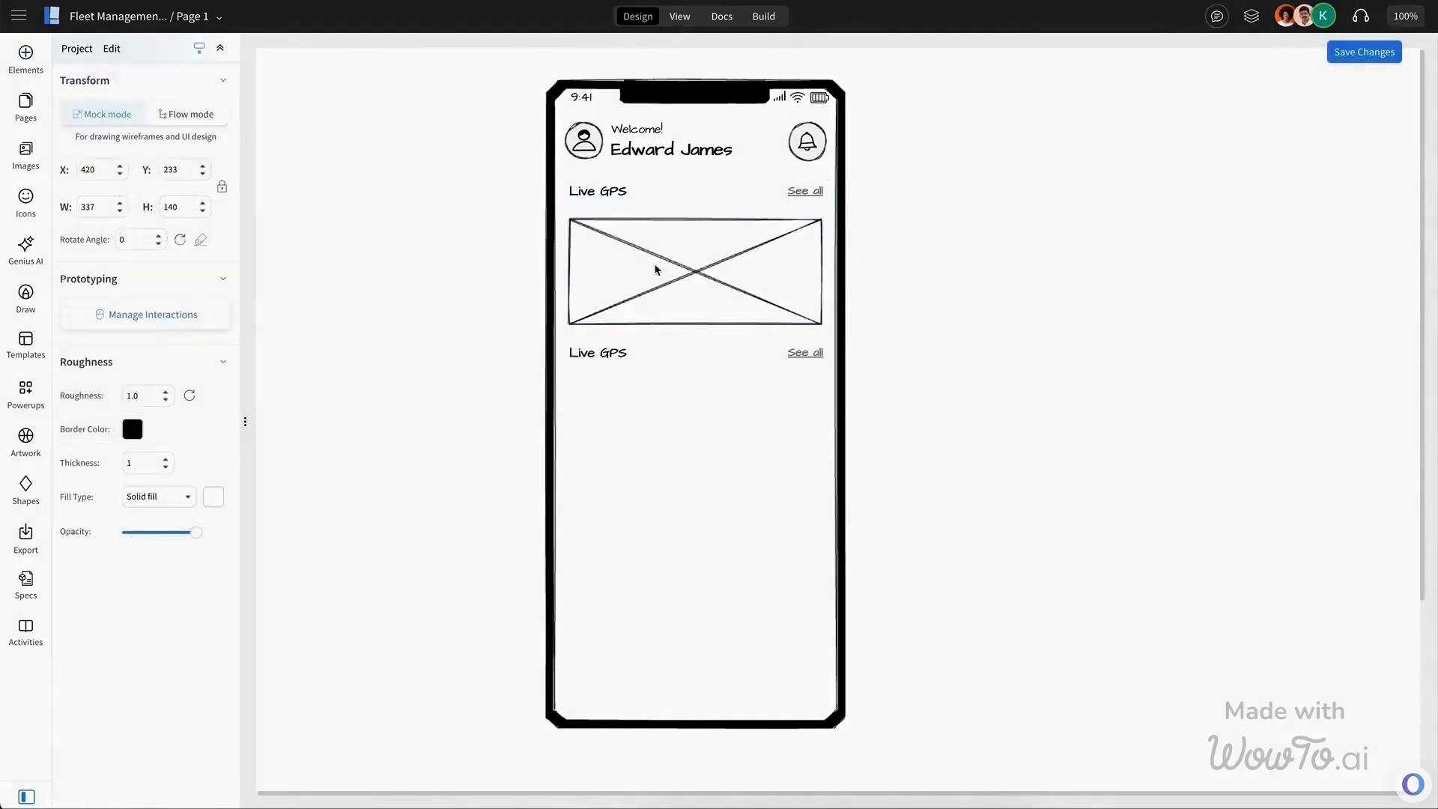
Change the title in the copied row below the placeholder to "Spending".
{"action": "left_click", "coordinate": [619, 350]}
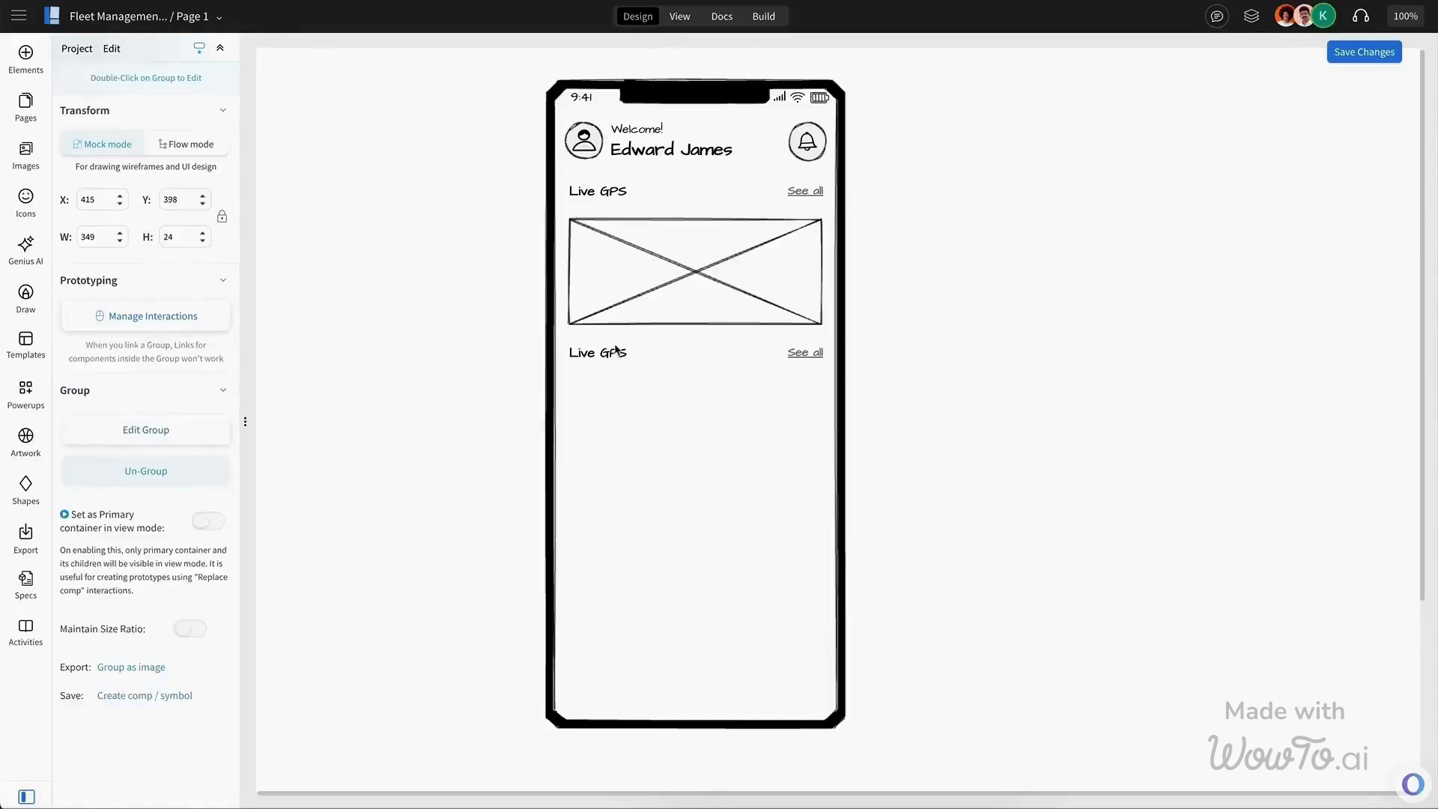
{"action": "double_click", "coordinate": [619, 350]}
{"action": "key", "text": "ctrl+a"}
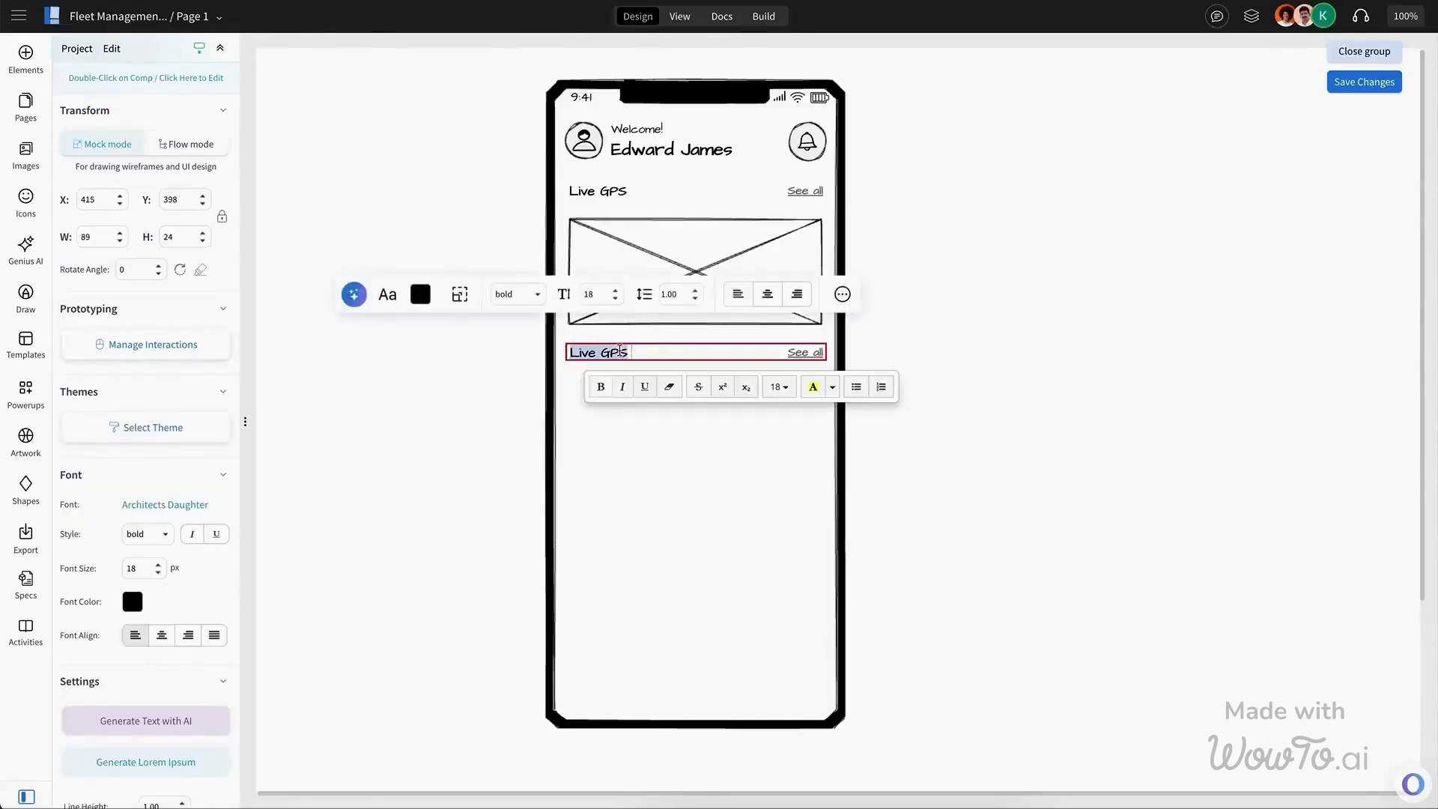
{"action": "type", "text": "S"}
{"action": "key", "text": "ctrl+a"}
{"action": "type", "text": "Spe"}
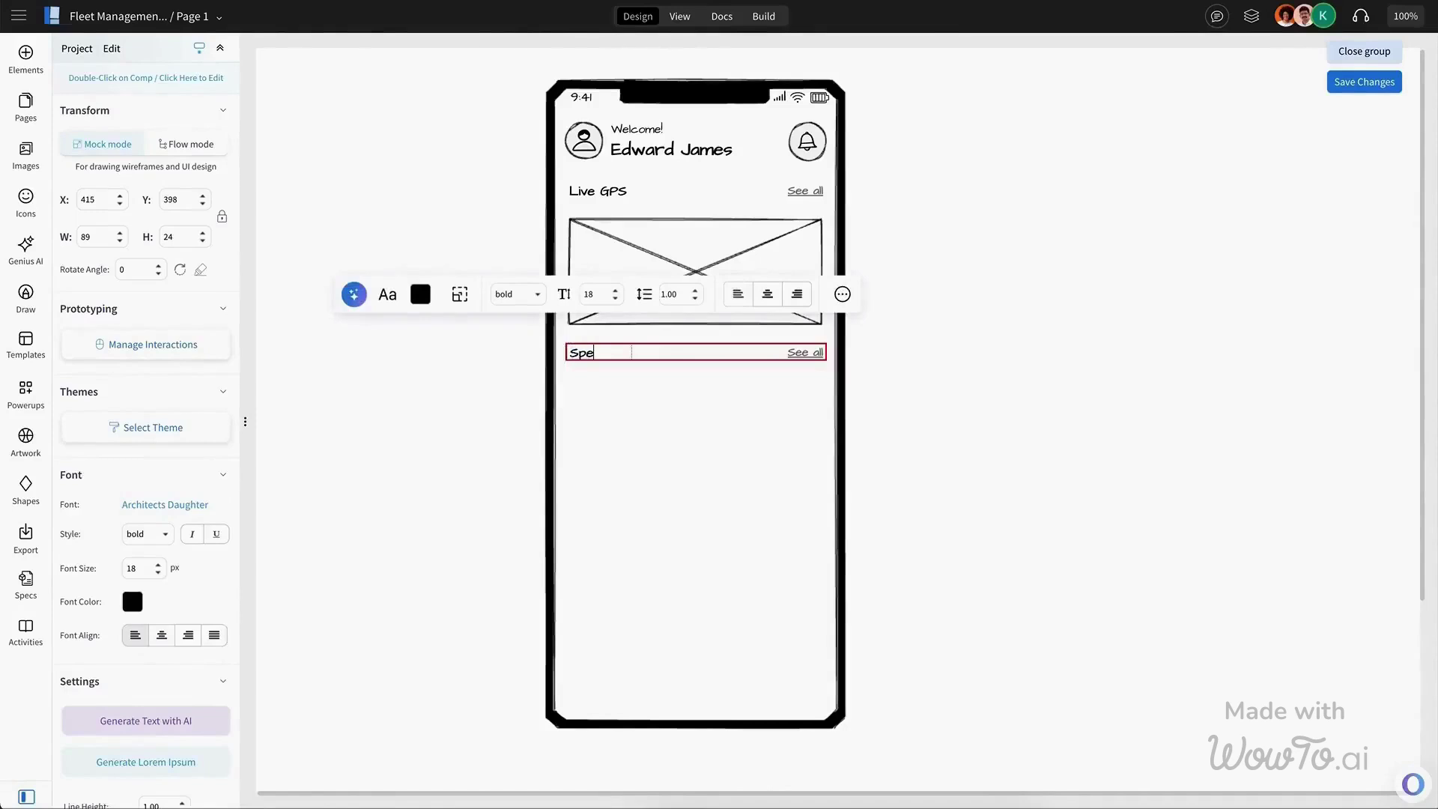
{"action": "left_click", "coordinate": [1049, 371]}
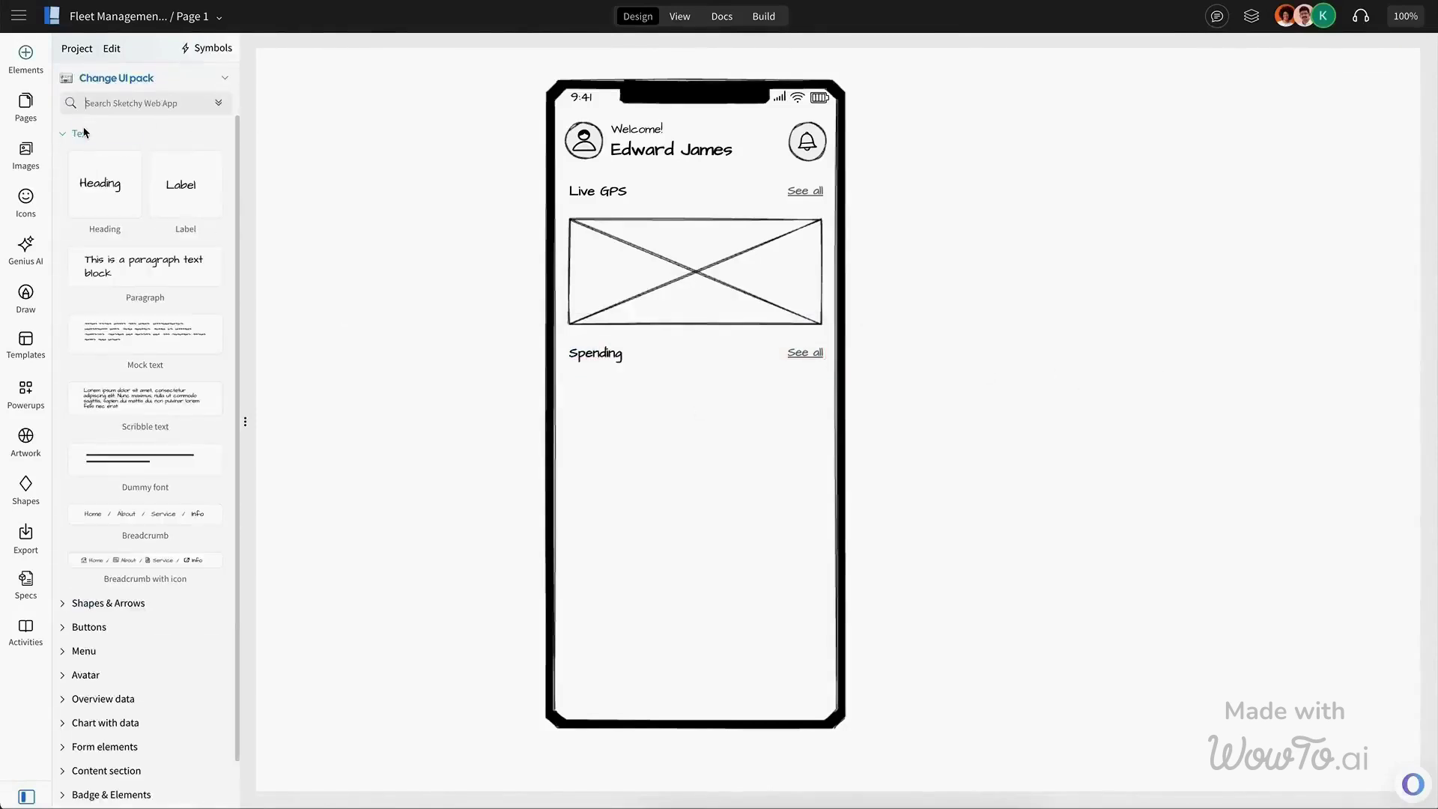
Add an area chart from the Sketchy Web App pack below the "Spending" row.
{"action": "left_click", "coordinate": [86, 133]}
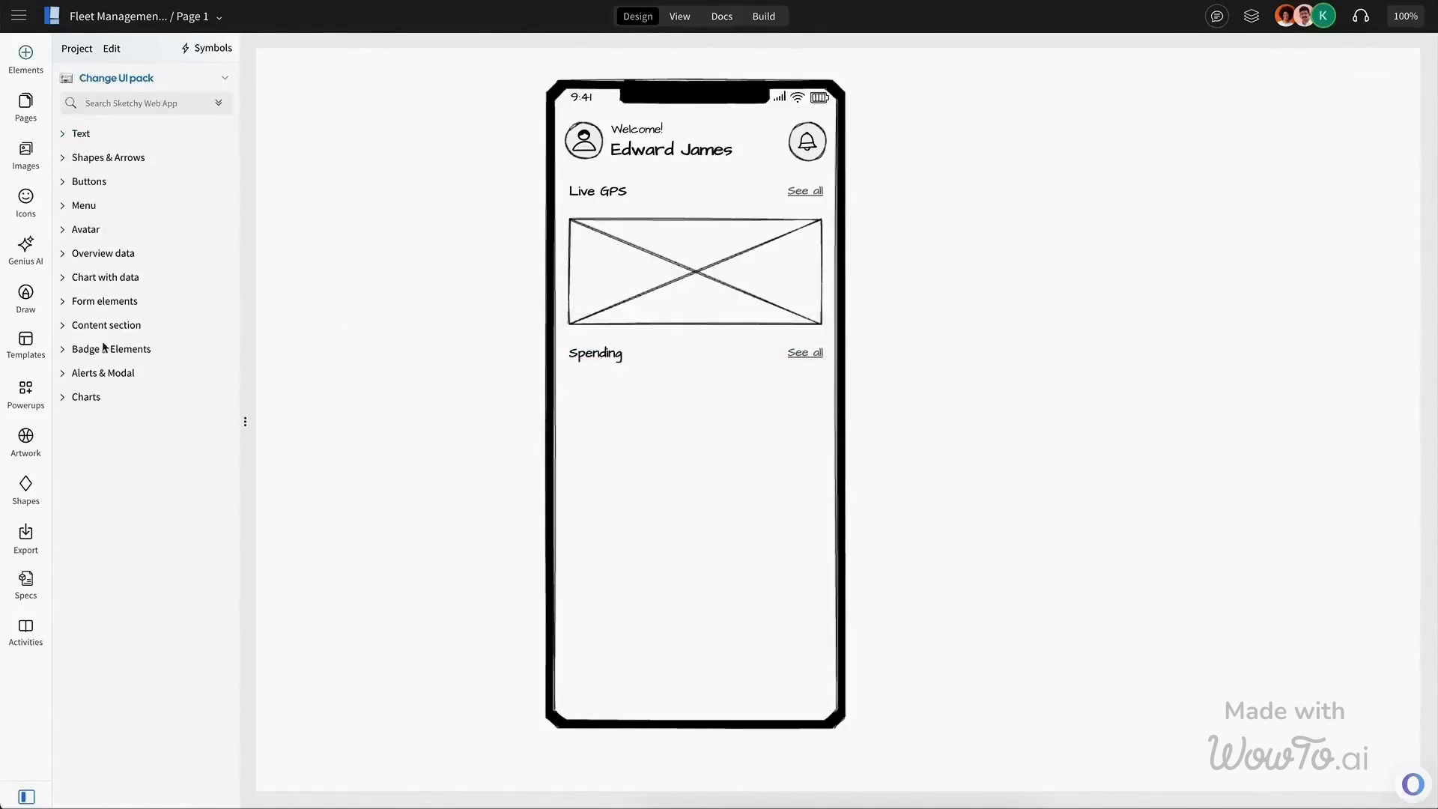
{"action": "left_click", "coordinate": [87, 397]}
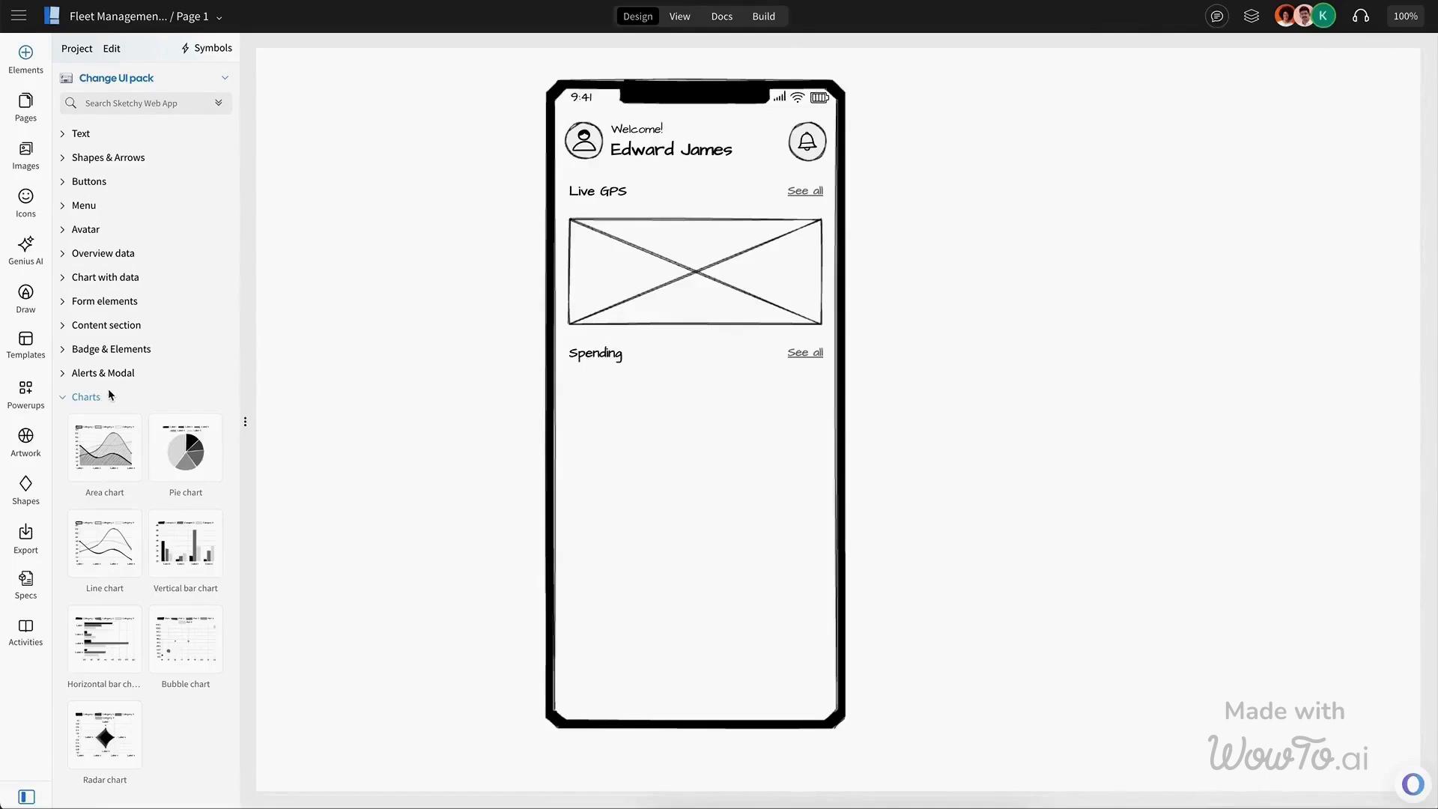
{"action": "mouse_move", "coordinate": [89, 450]}
{"action": "left_mouse_down"}
{"action": "mouse_move", "coordinate": [633, 475]}
{"action": "mouse_move", "coordinate": [614, 472]}
{"action": "left_mouse_up"}
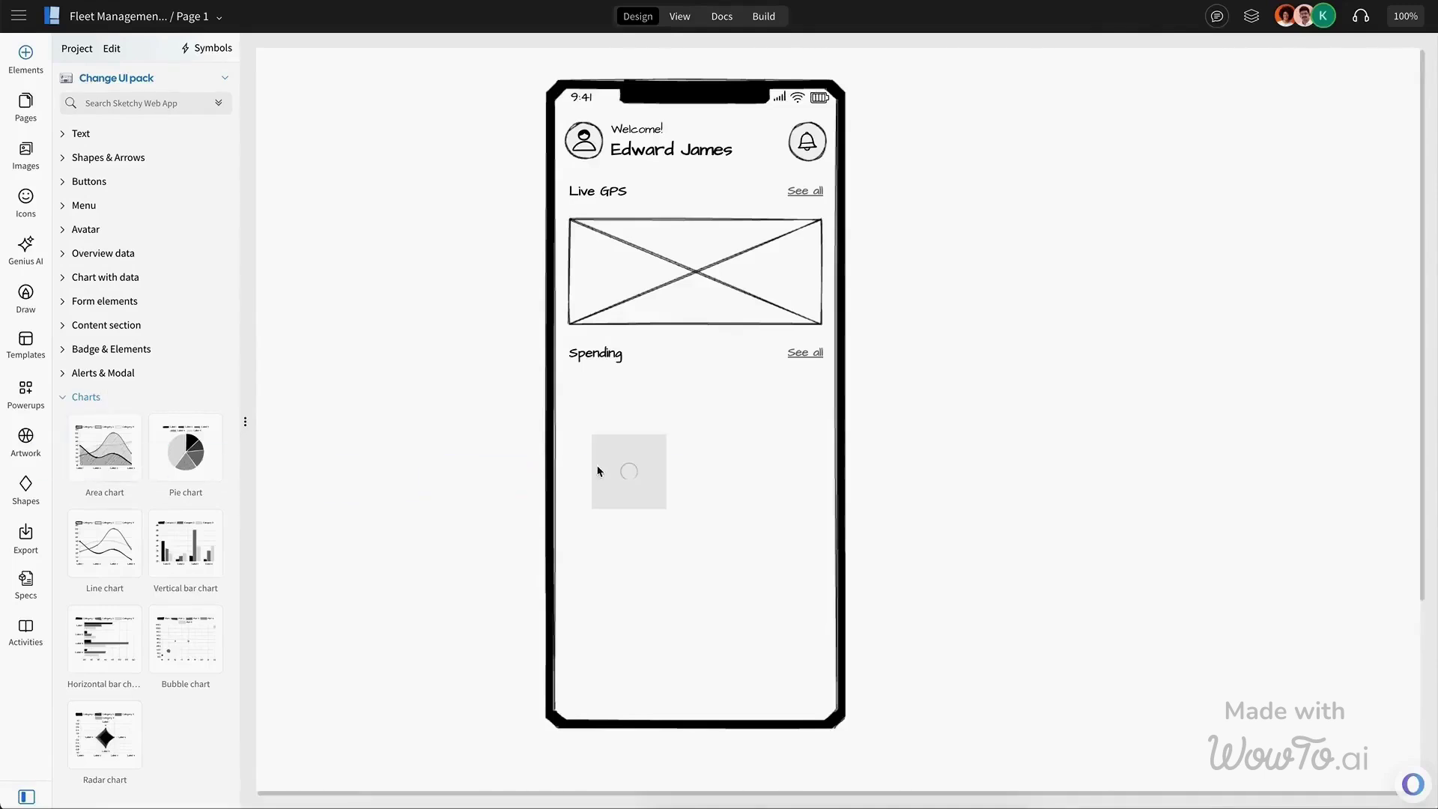
Position the area chart under "Spending", give it a light gray fill, and switch its legends on and off again.
{"action": "left_click", "coordinate": [628, 325]}
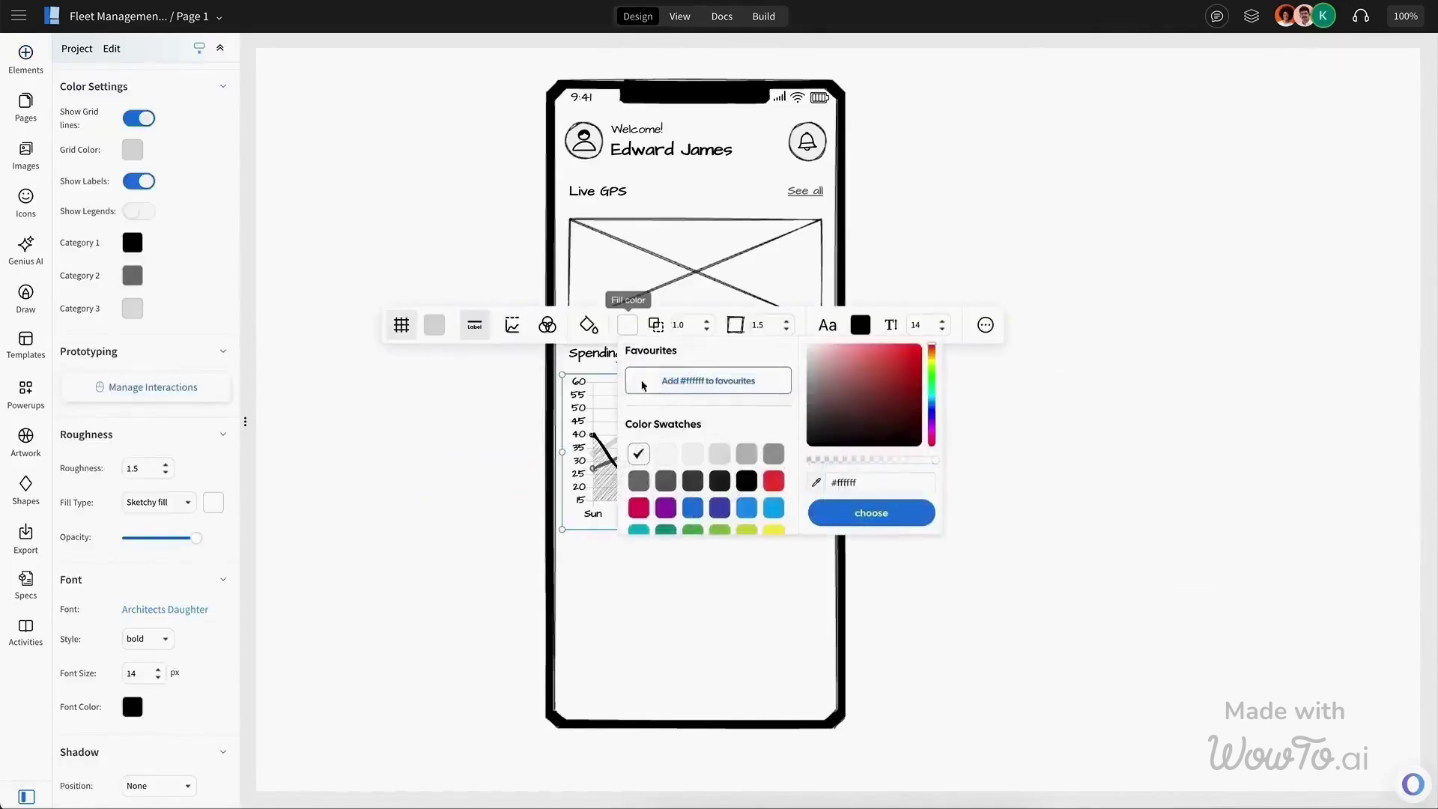
{"action": "left_click", "coordinate": [700, 457]}
{"action": "left_click", "coordinate": [737, 457]}
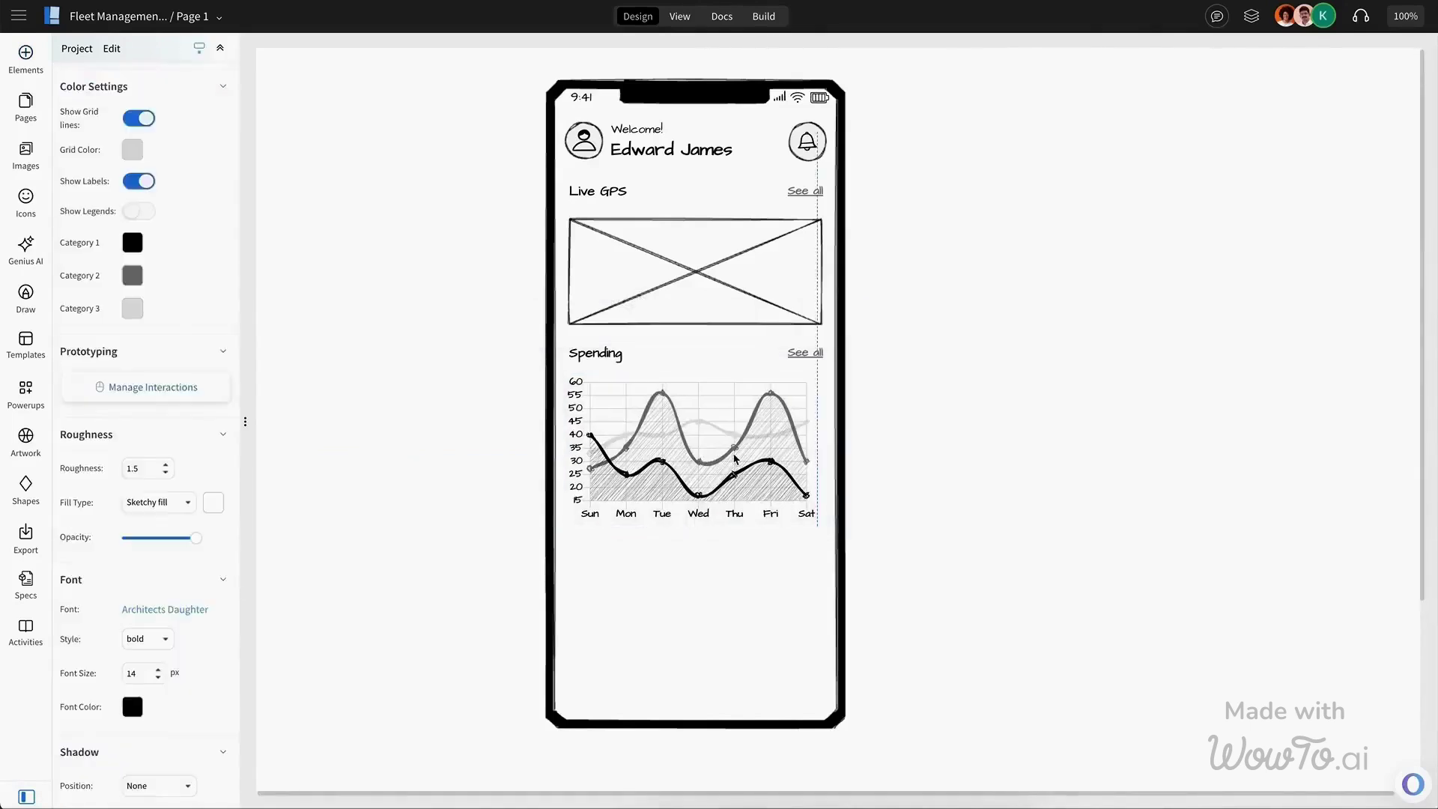
{"action": "left_click", "coordinate": [738, 458]}
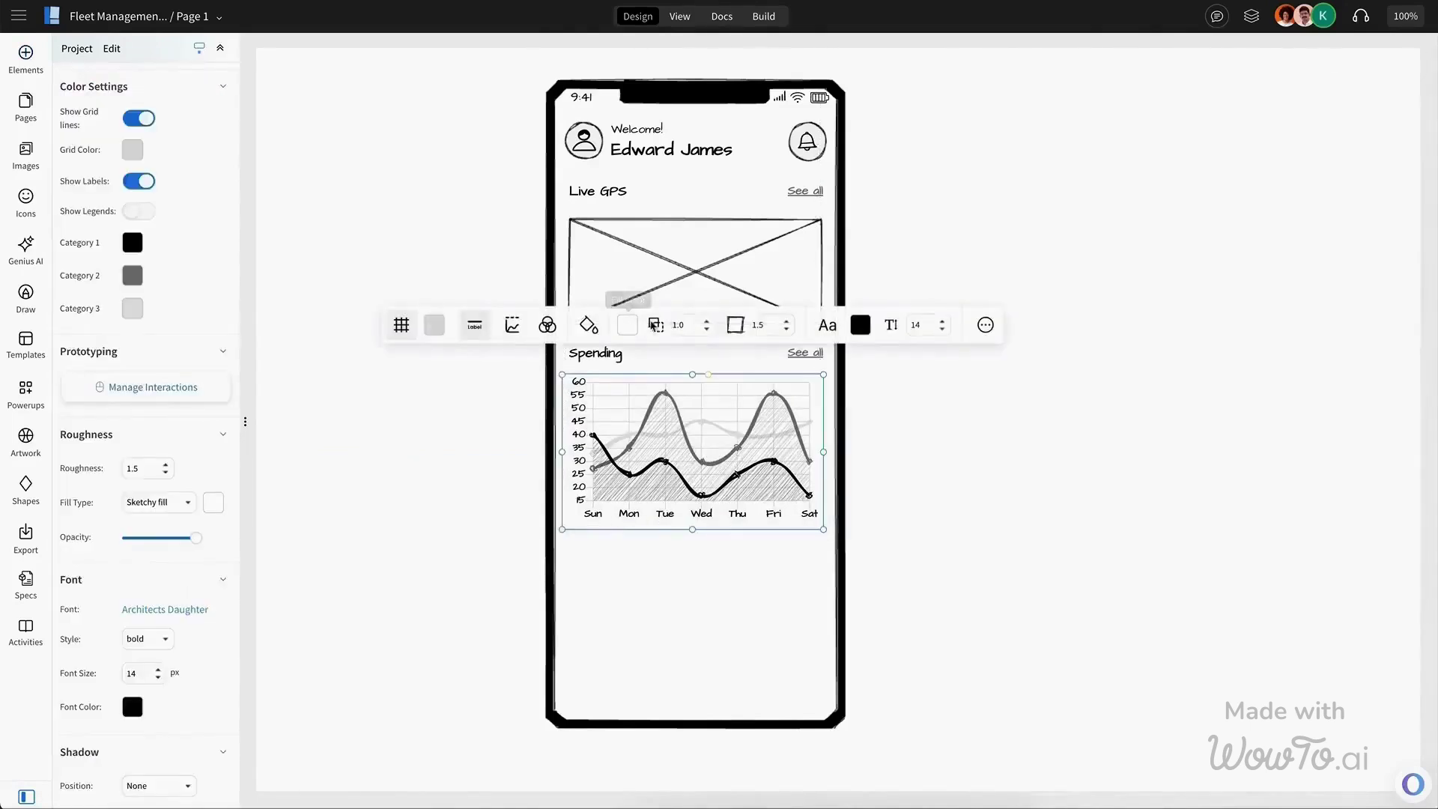
{"action": "left_click", "coordinate": [629, 326]}
{"action": "left_click", "coordinate": [703, 460]}
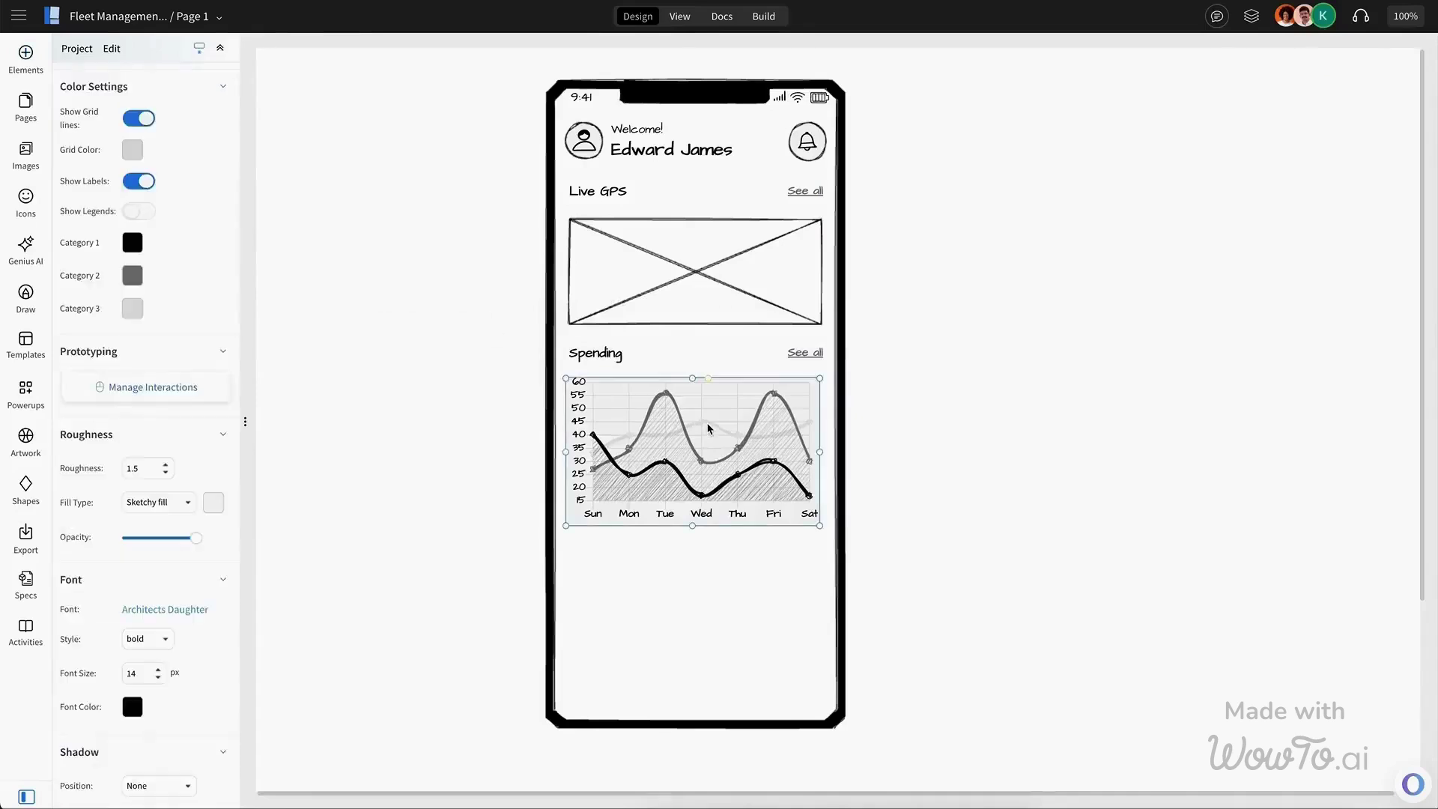
{"action": "left_click", "coordinate": [135, 210]}
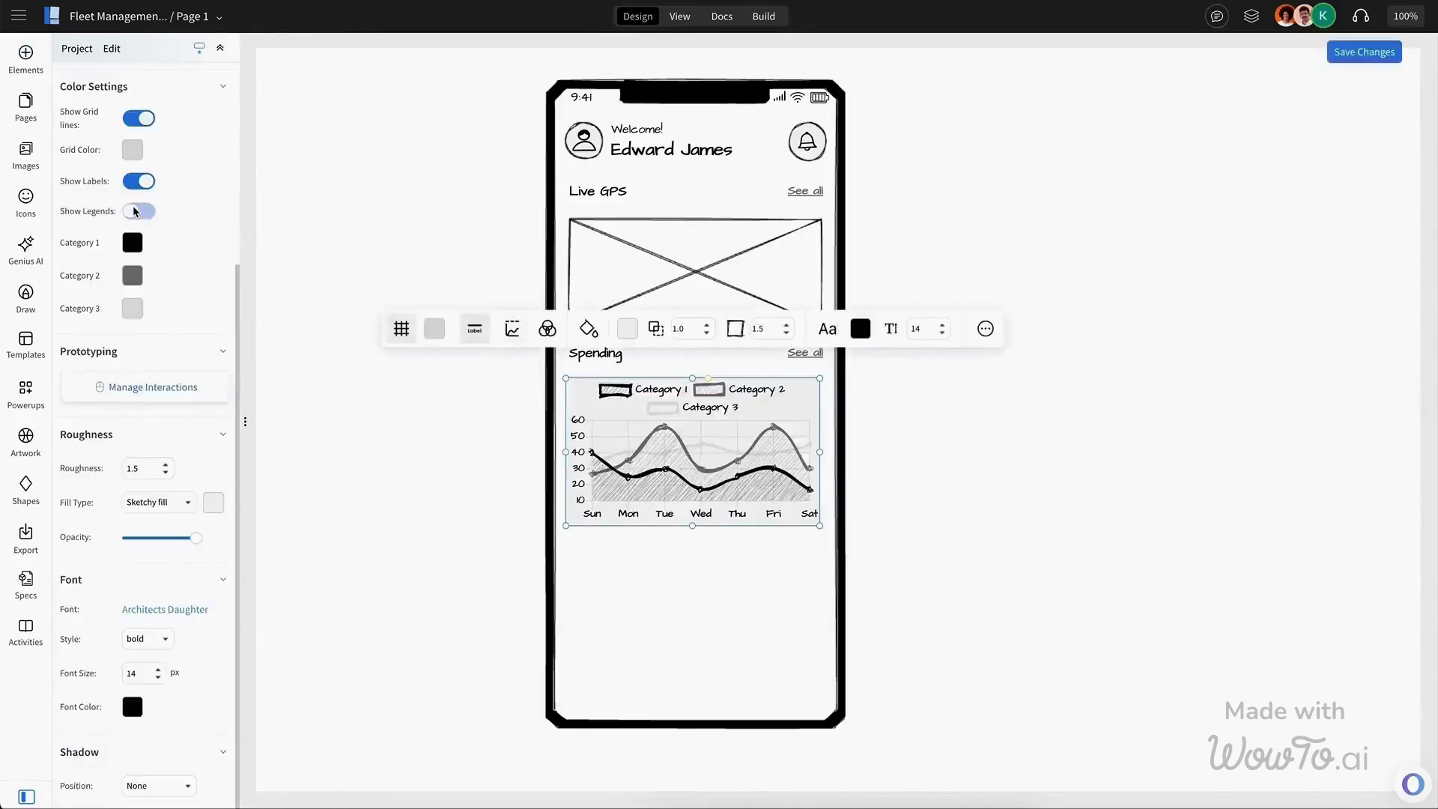
{"action": "left_click", "coordinate": [137, 212]}
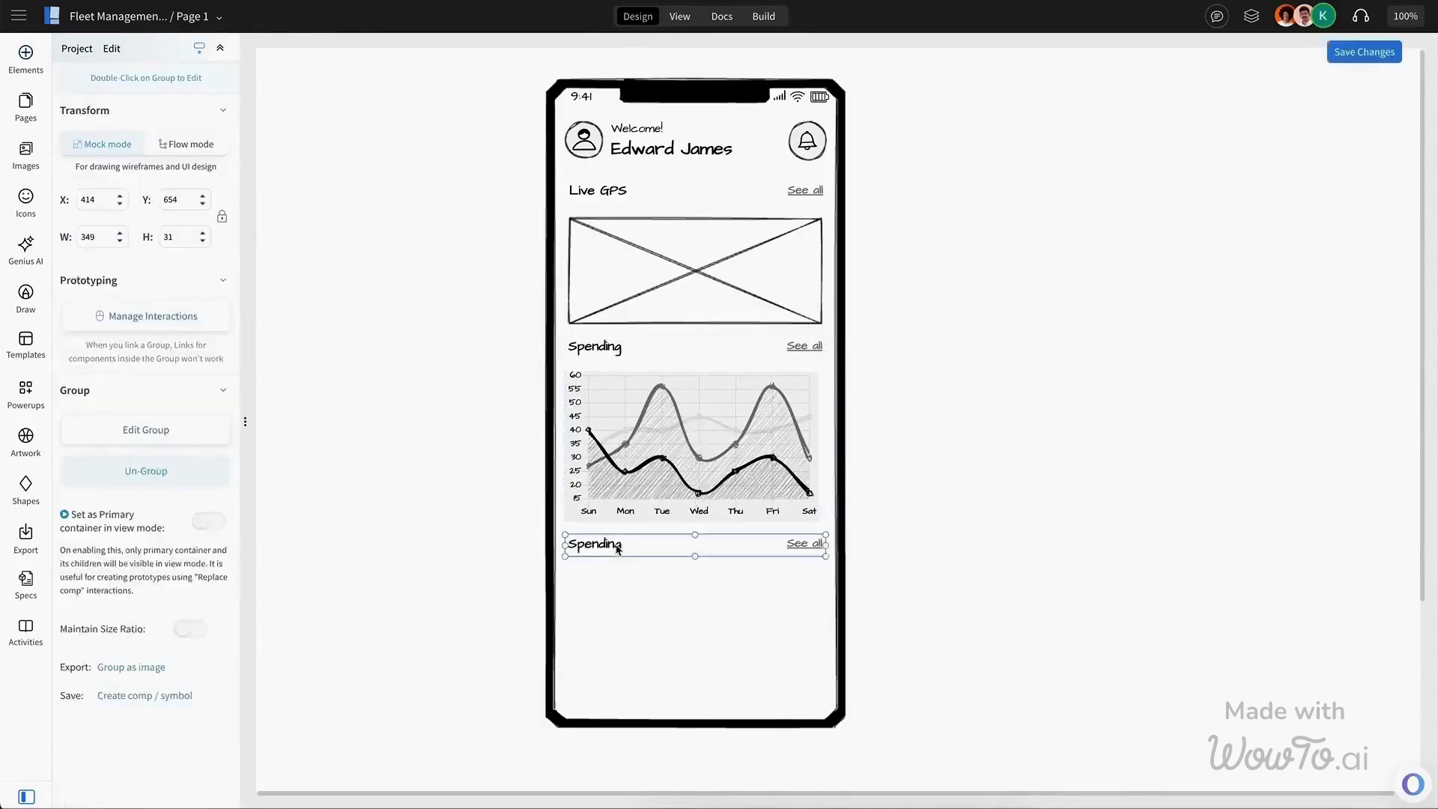
Change the title of the copied "Spending" row below the chart to "Upcoming Deadlines".
{"action": "double_click", "coordinate": [609, 545]}
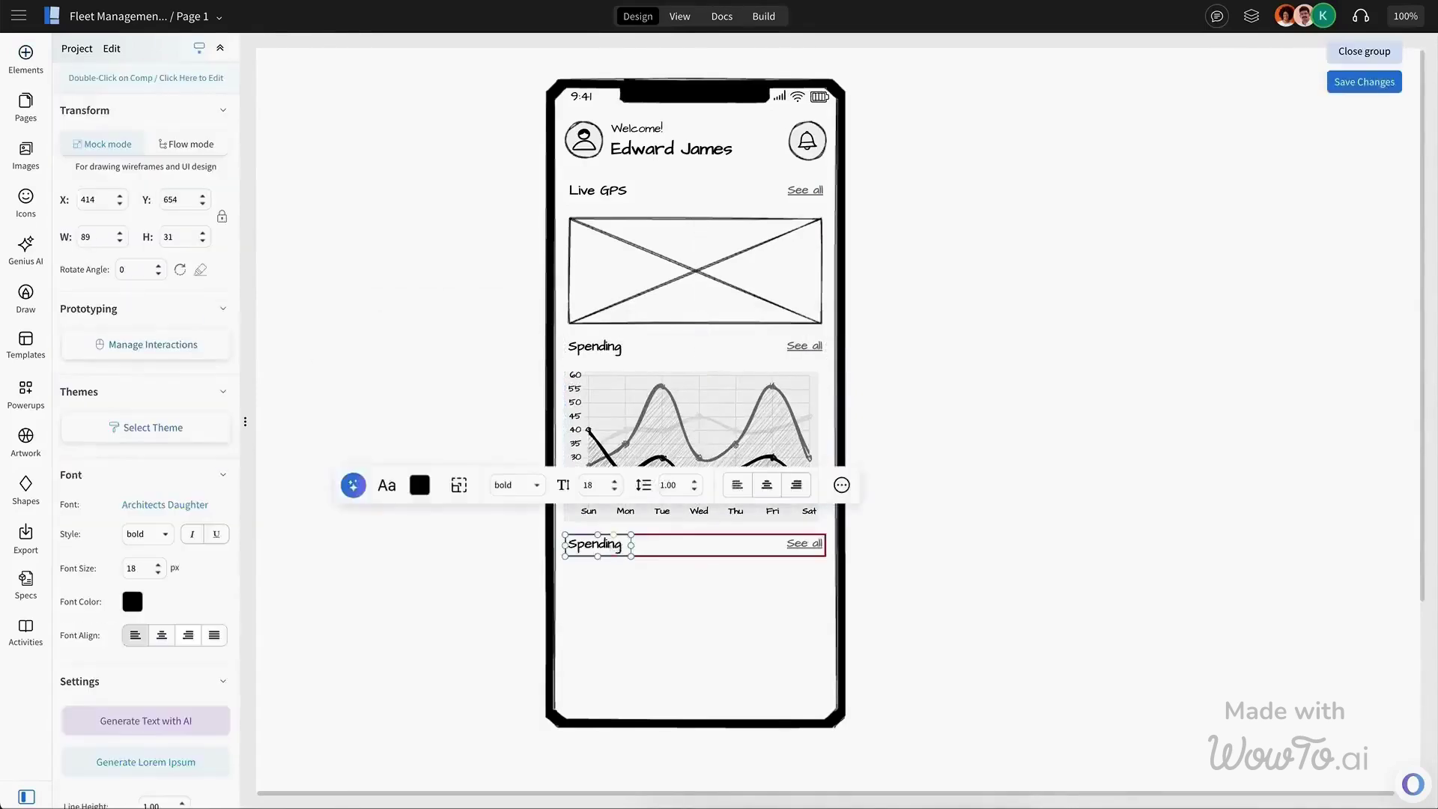
{"action": "double_click", "coordinate": [608, 545]}
{"action": "type", "text": "Upcom"}
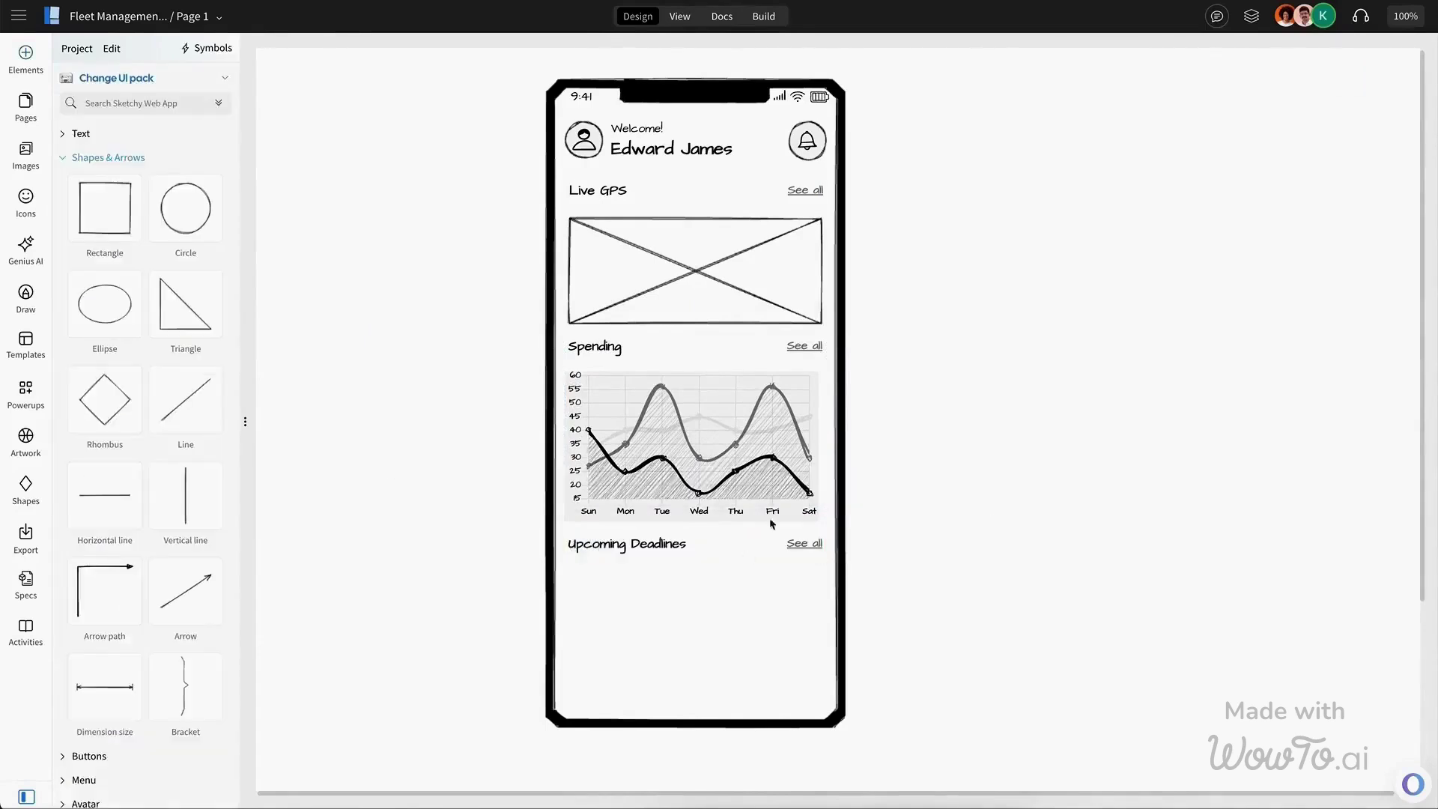
{"action": "left_click", "coordinate": [697, 541]}
{"action": "left_click", "coordinate": [1002, 539]}
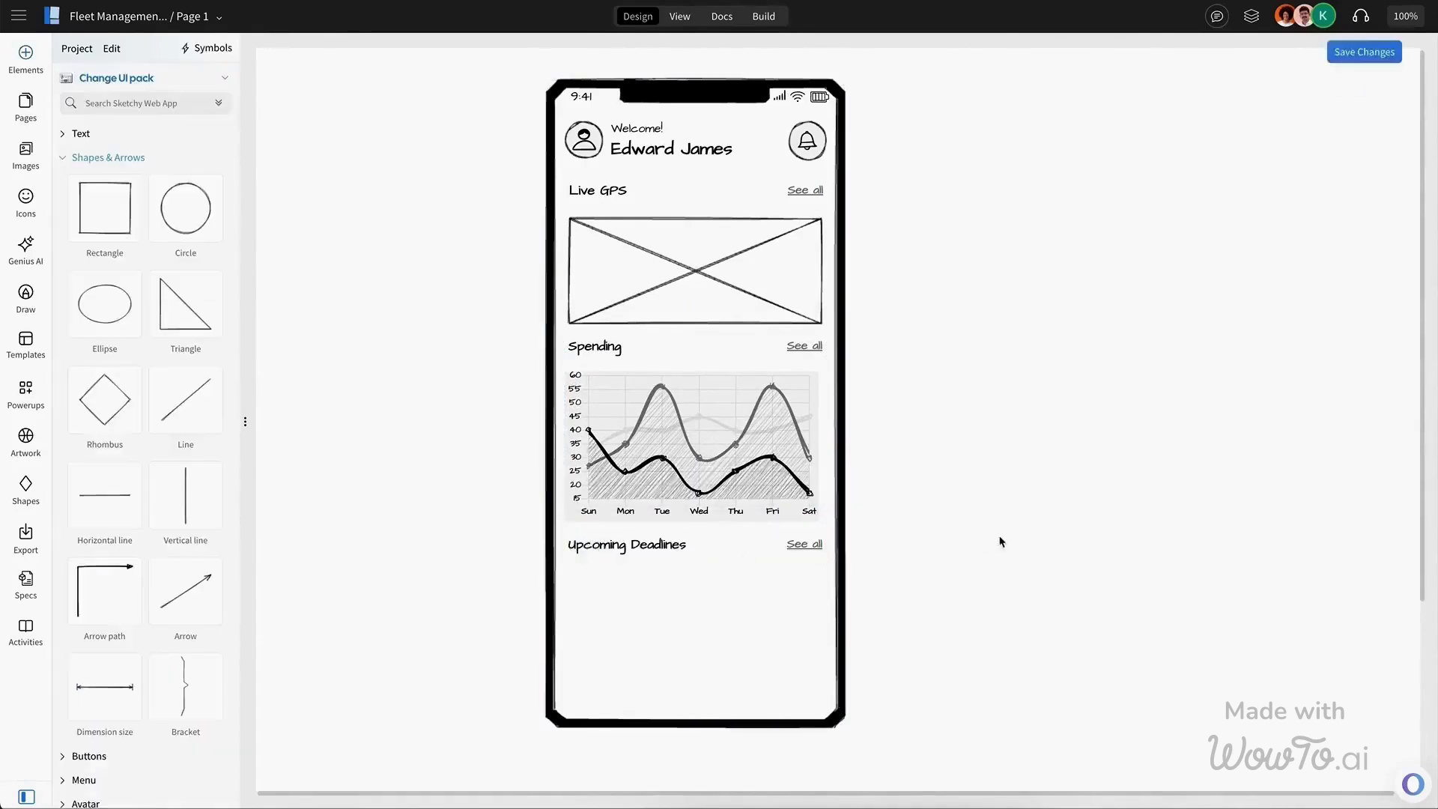
Add a light gray rectangle card below "Upcoming Deadlines" and place a copy of the header's bell icon, sized 40, at its left end.
{"action": "left_click", "coordinate": [122, 231]}
{"action": "left_click", "coordinate": [814, 155]}
{"action": "key", "text": "ctrl+d"}
{"action": "left_click_drag", "start_coordinate": [844, 179], "coordinate": [592, 594]}
{"action": "type", "text": "40"}
{"action": "key", "text": "Return"}
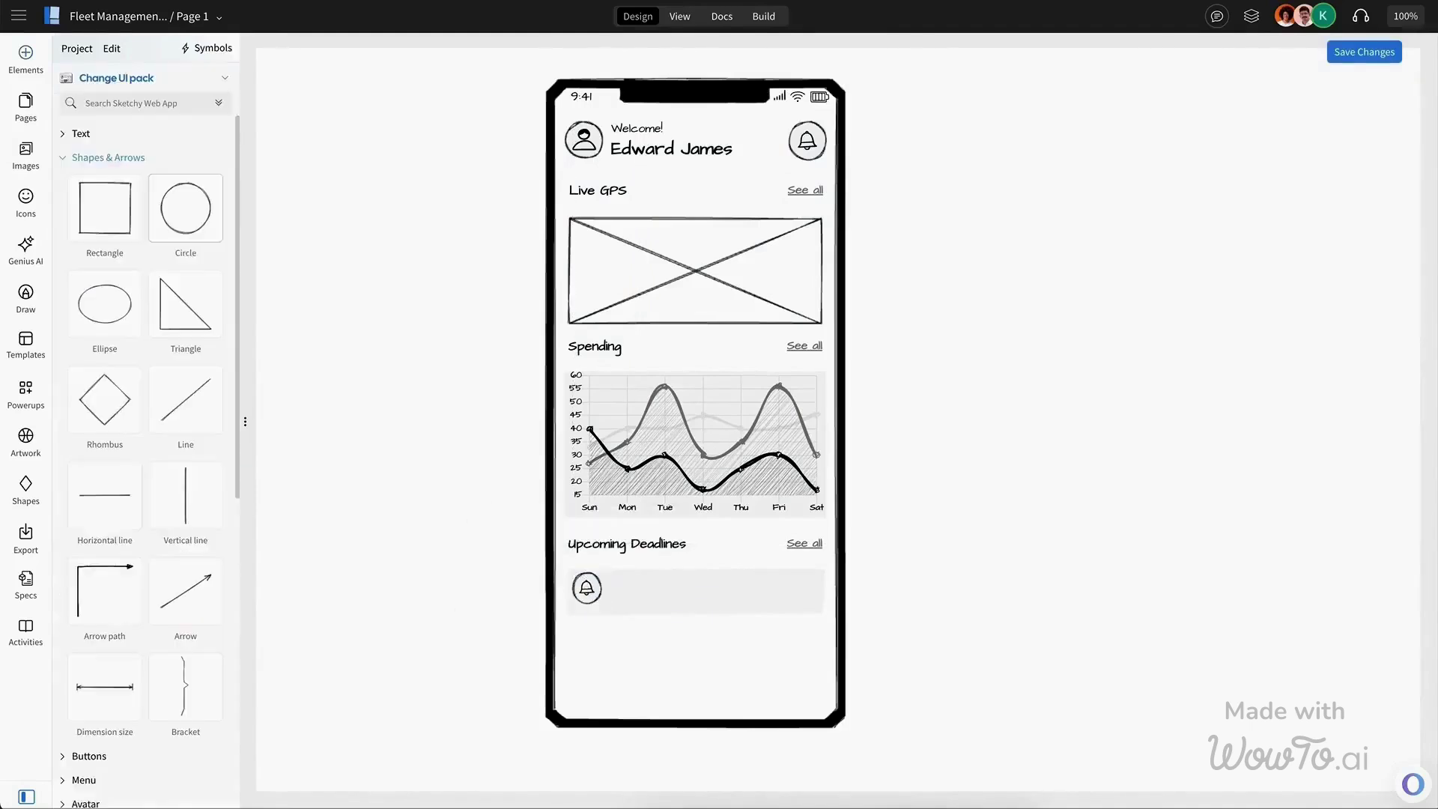
Replace the bell inside the deadline card's circled icon with the "filter" icon.
{"action": "left_click", "coordinate": [588, 589]}
{"action": "left_click", "coordinate": [755, 600], "text": "shift"}
{"action": "double_click", "coordinate": [588, 592]}
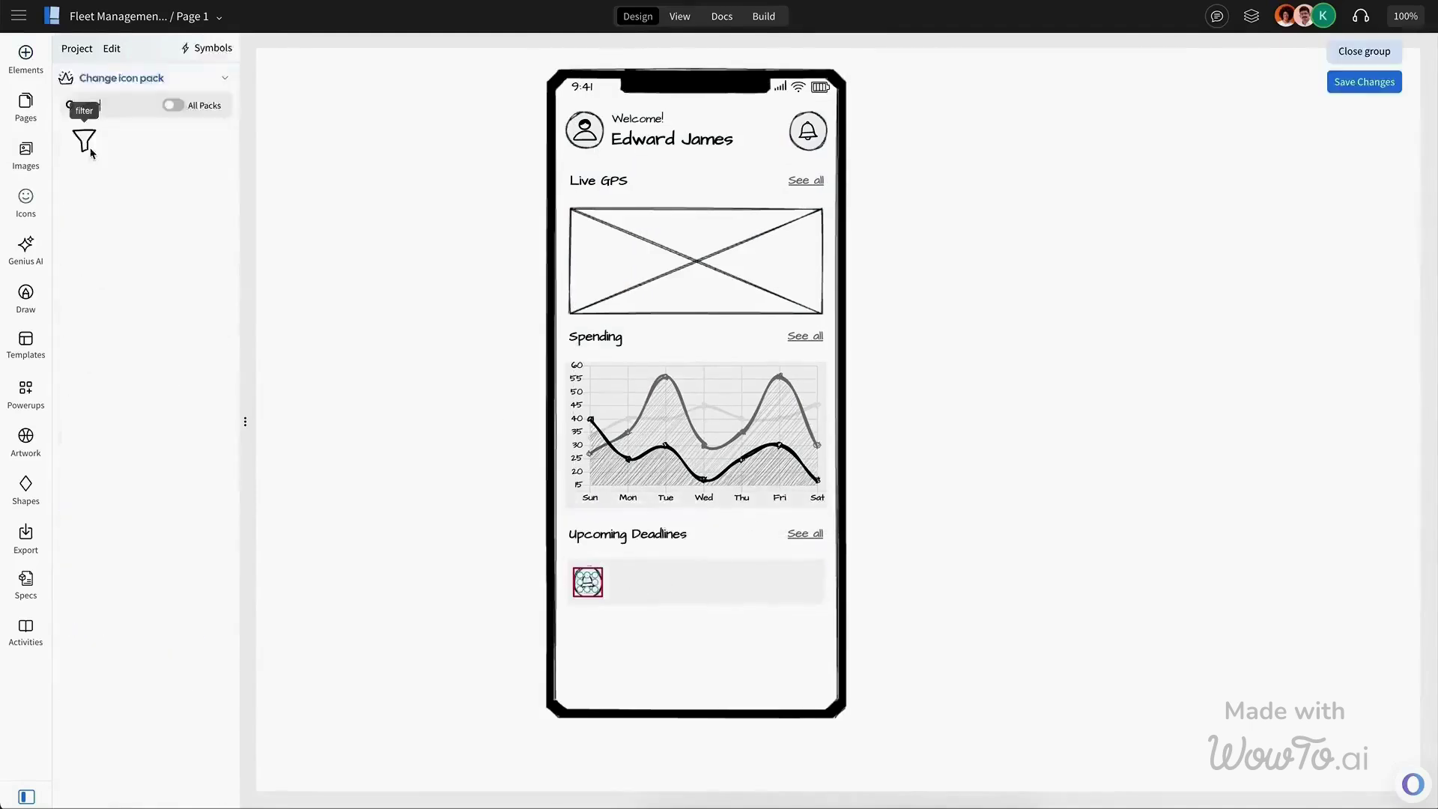
{"action": "left_click", "coordinate": [85, 141]}
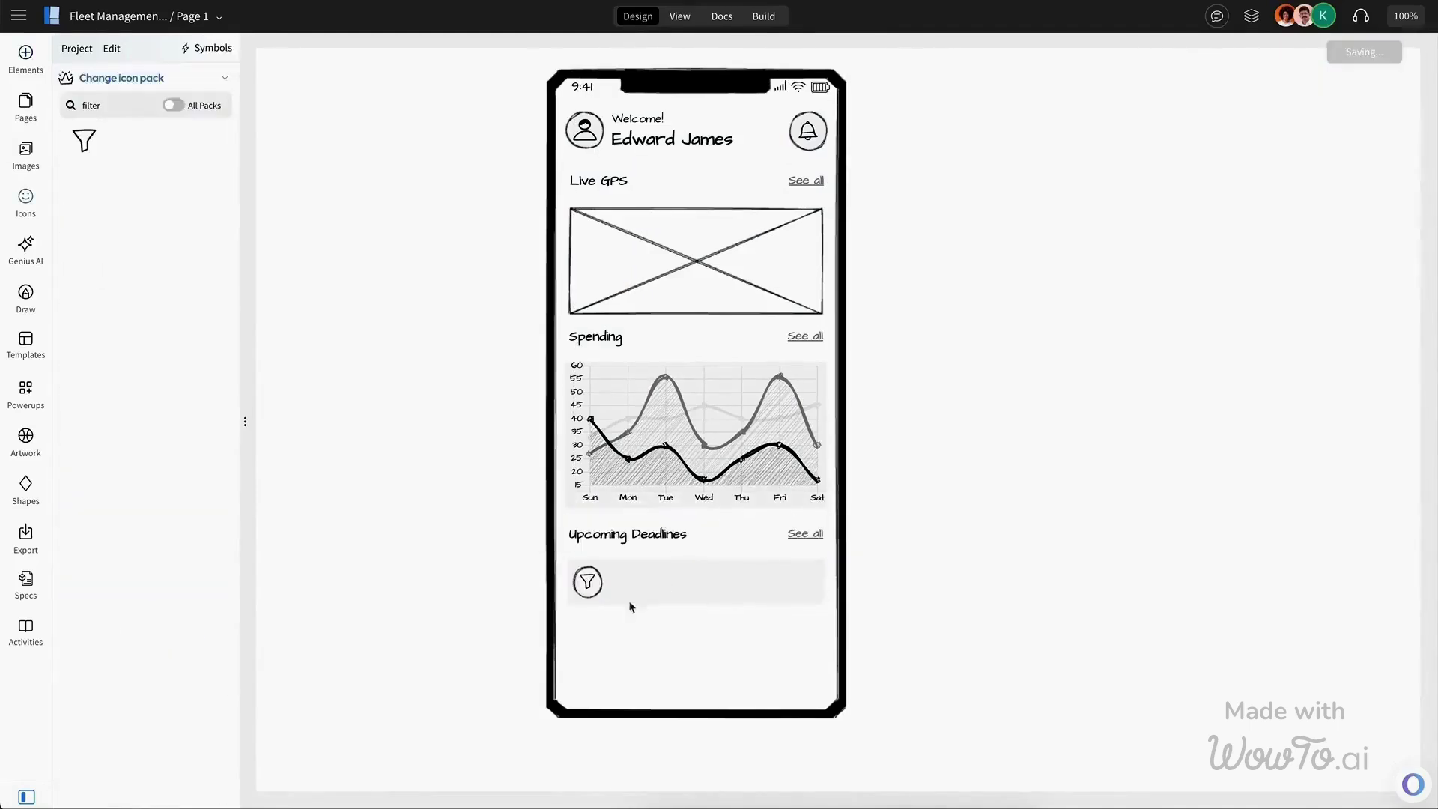
{"action": "left_click", "coordinate": [1143, 650]}
Add the texts "Filter Change" and "Due on Oct 25,2025" to the deadline card, plus an arrow-right icon at its right end.
{"action": "left_click", "coordinate": [659, 139]}
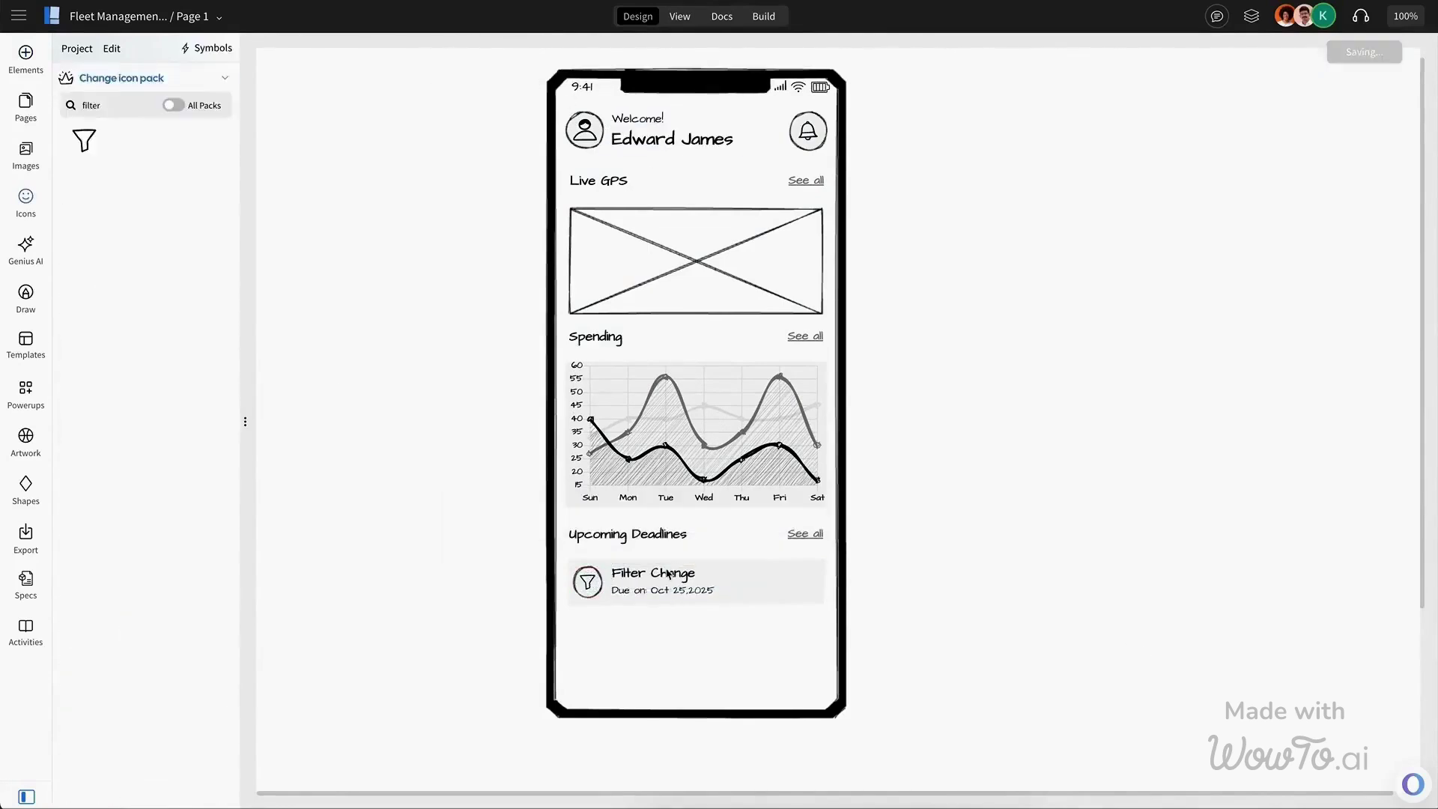
{"action": "double_click", "coordinate": [119, 105]}
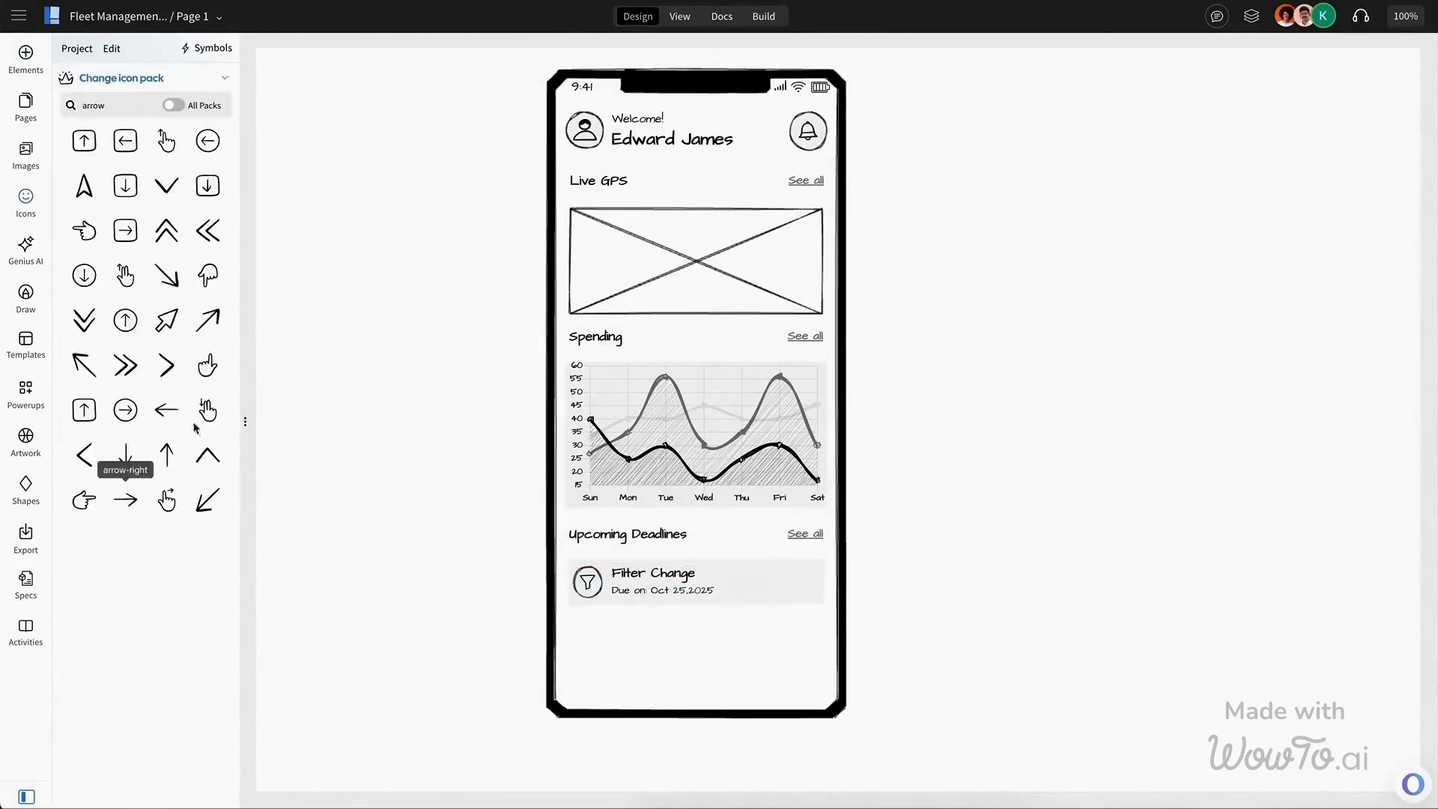
{"action": "left_click_drag", "start_coordinate": [125, 500], "coordinate": [796, 582]}
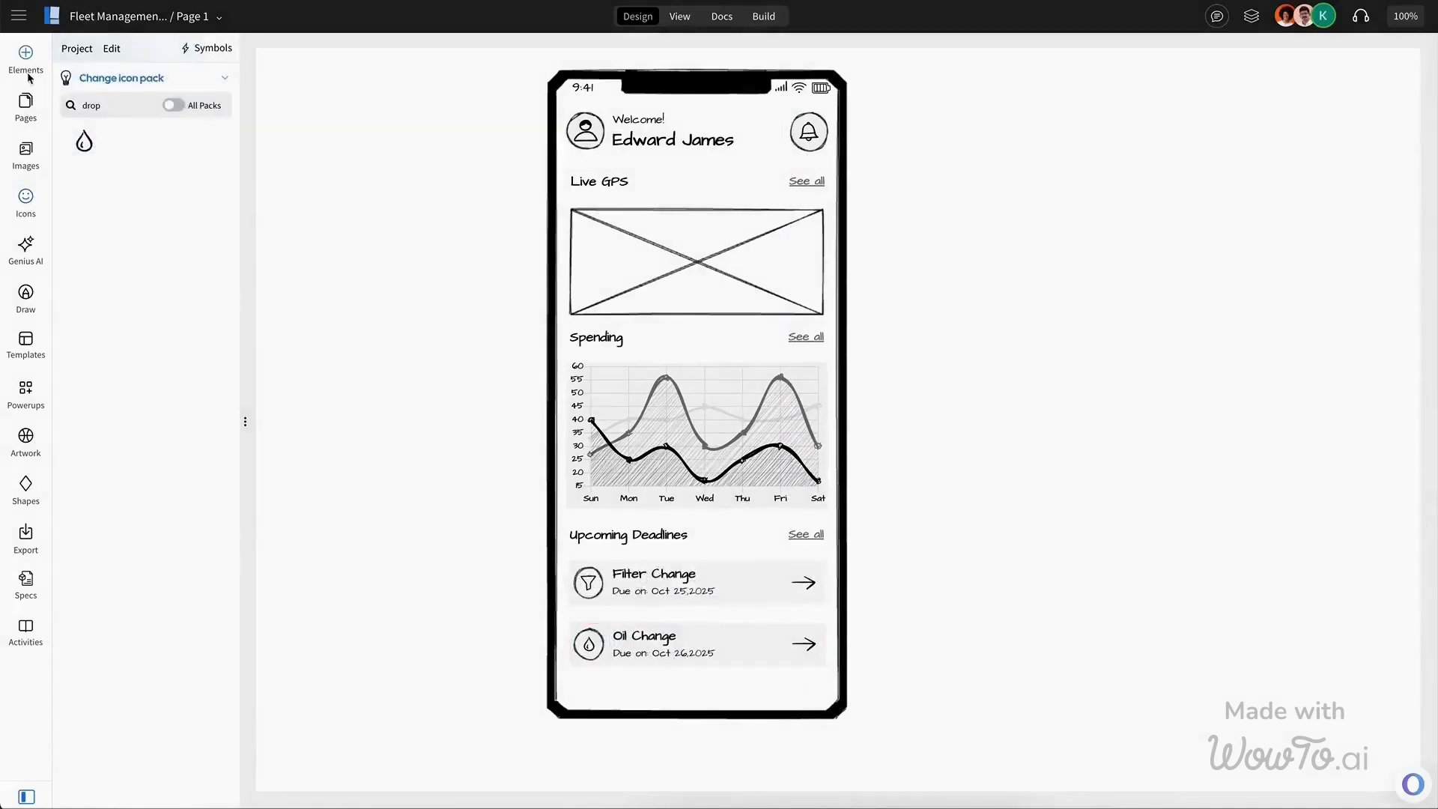
Switch to the Sketchy Mobile UI pack and add a navigation bar with four labelled icons along the bottom of the phone frame.
{"action": "left_click", "coordinate": [27, 73]}
{"action": "left_click", "coordinate": [112, 77]}
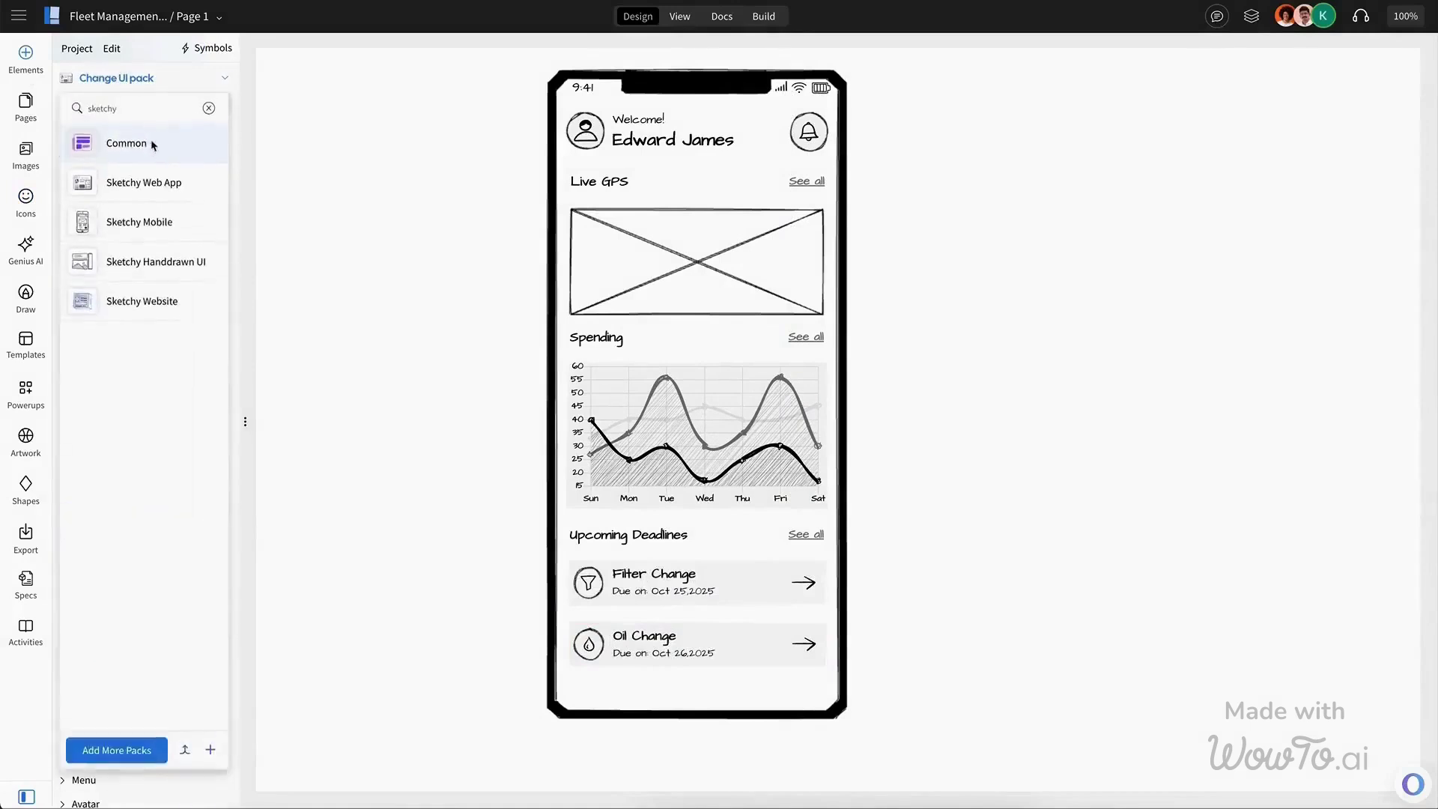
{"action": "left_click", "coordinate": [157, 218]}
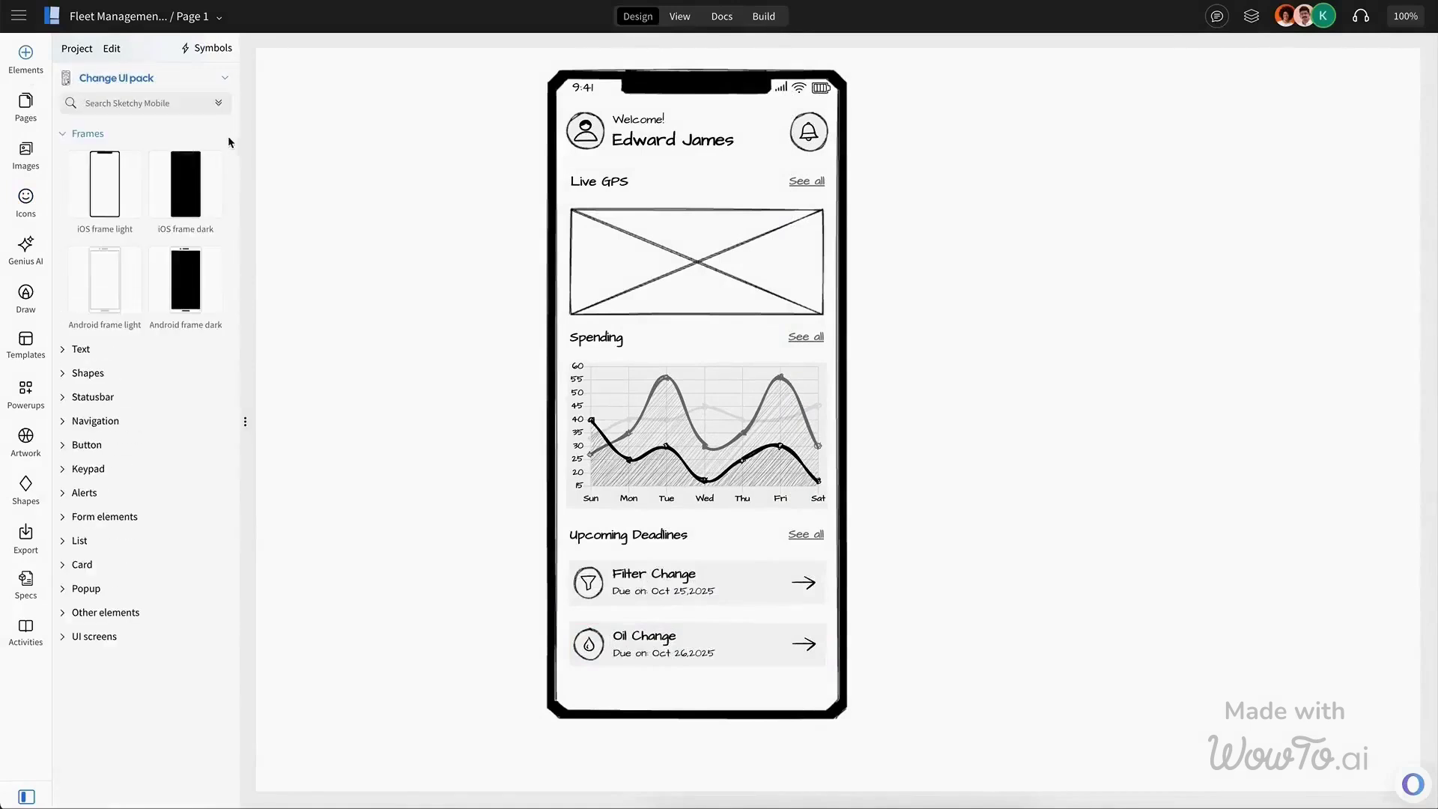
{"action": "left_click", "coordinate": [123, 138]}
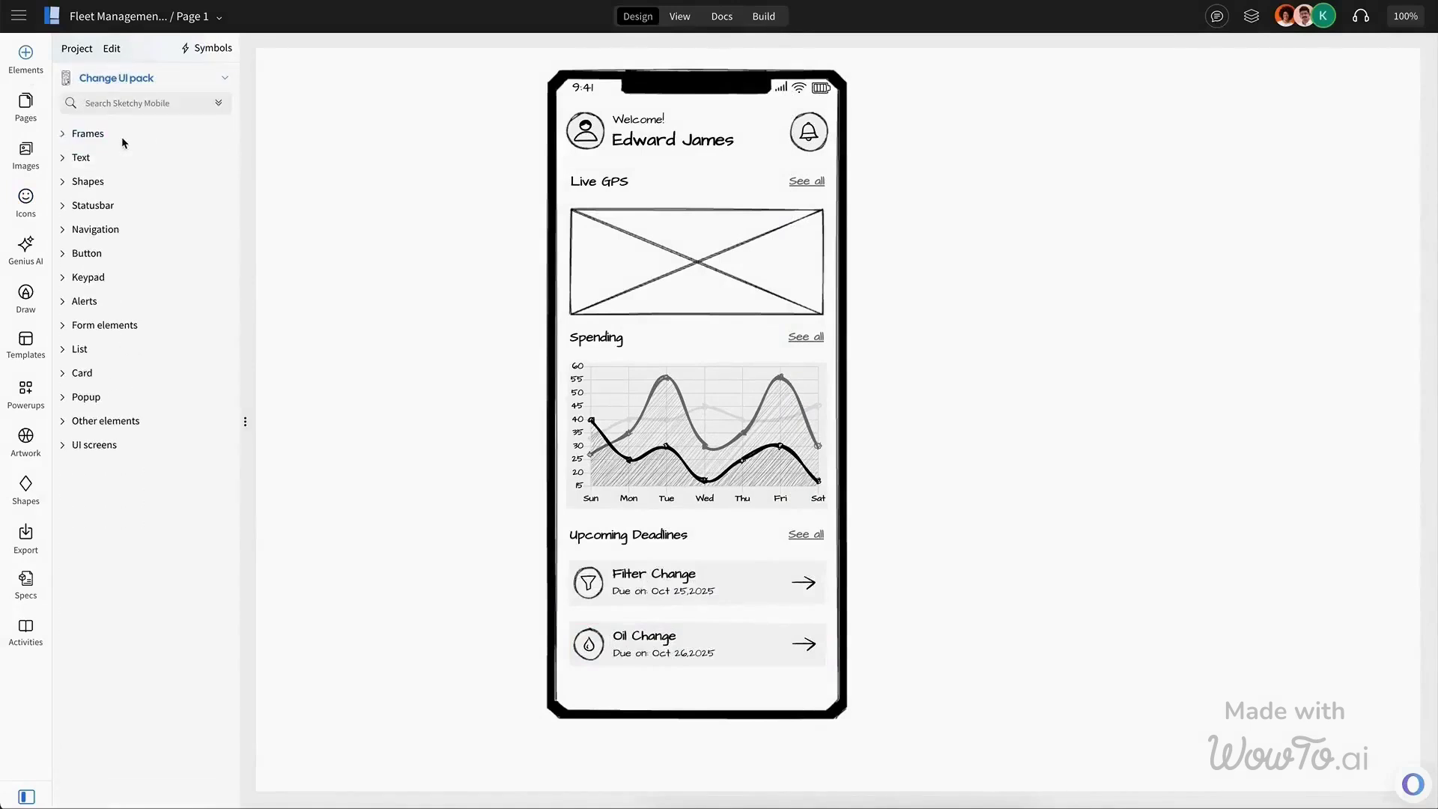
{"action": "left_click", "coordinate": [100, 227]}
{"action": "left_click_drag", "start_coordinate": [160, 353], "coordinate": [660, 671]}
Delete the second, third and fourth items from the bottom navigation bar and select the remaining item's icon.
{"action": "double_click", "coordinate": [660, 671]}
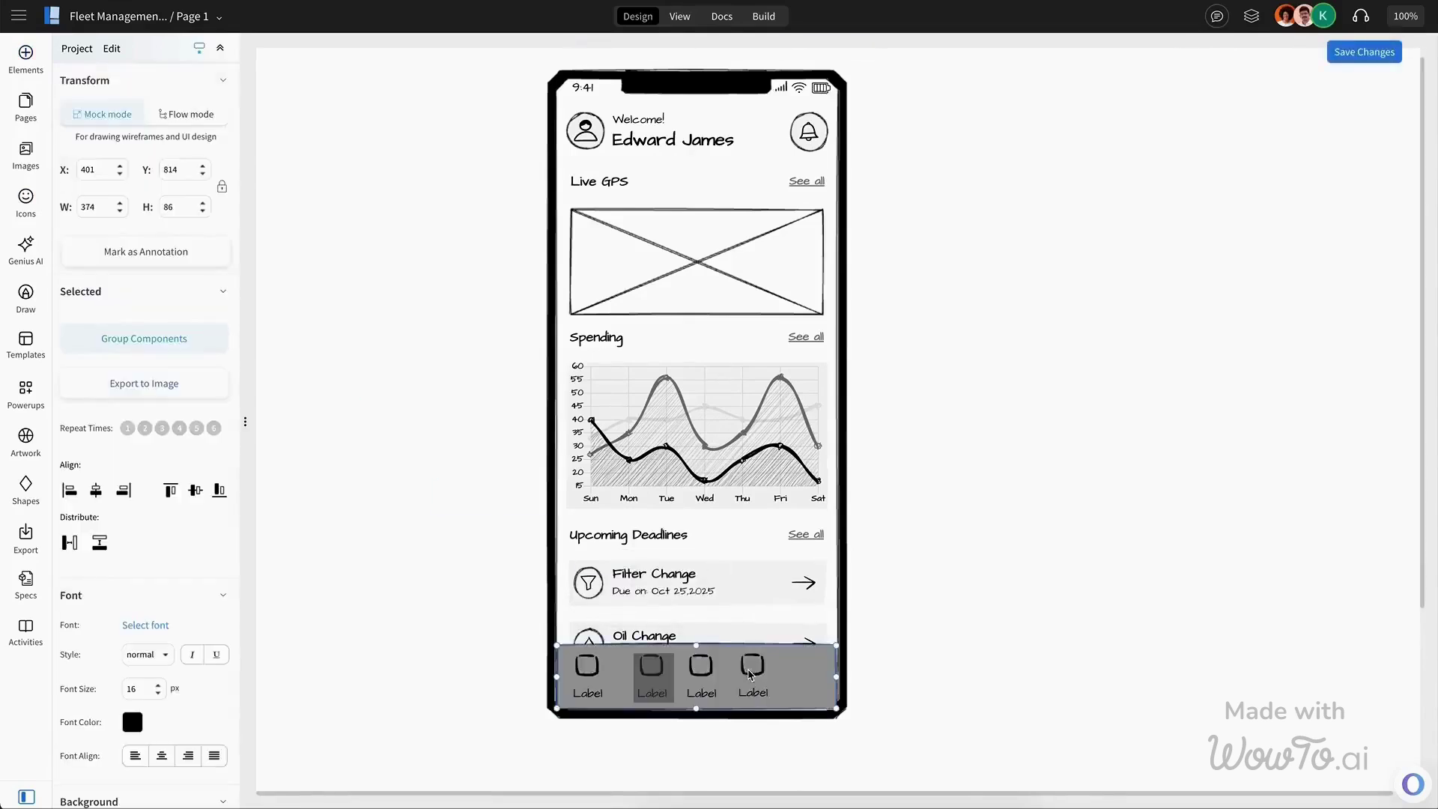
{"action": "left_click", "coordinate": [750, 671], "text": "shift"}
{"action": "left_click", "coordinate": [683, 671], "text": "shift"}
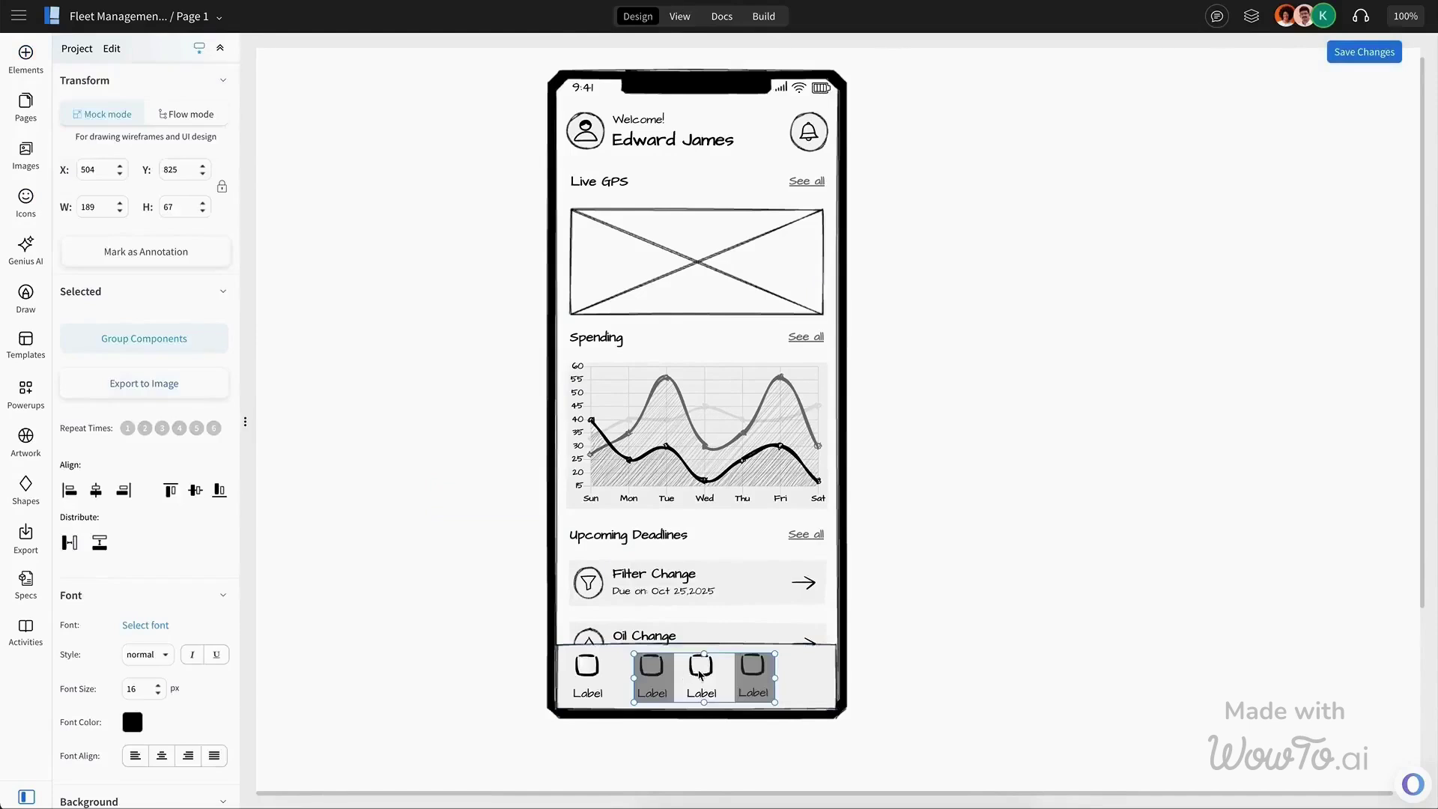
{"action": "left_click", "coordinate": [698, 671], "text": "shift"}
{"action": "key", "text": "Delete"}
{"action": "left_click", "coordinate": [596, 672]}
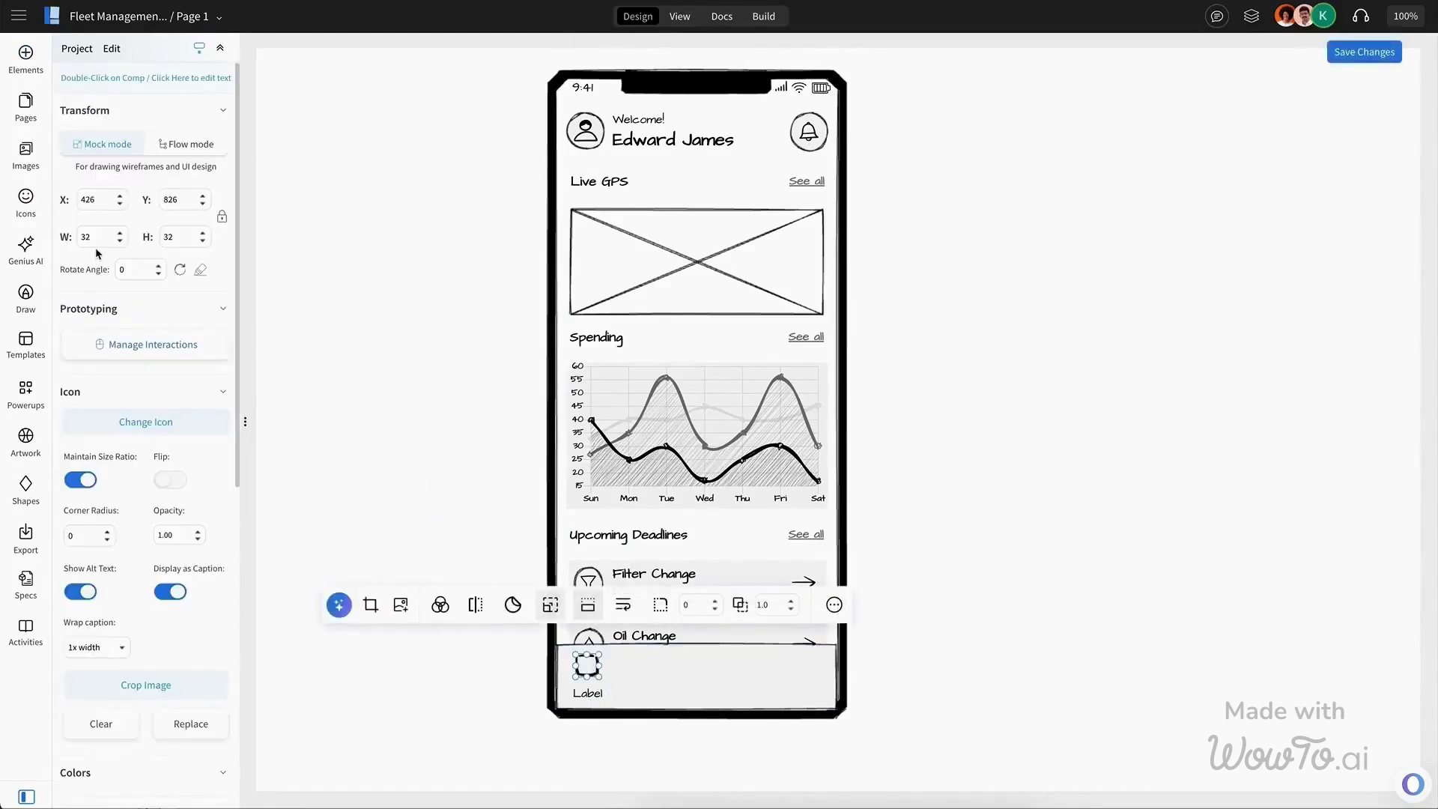
Turn the remaining bottom navigation item into a home icon with the label "Home", and select the icon and label together.
{"action": "left_click", "coordinate": [504, 531]}
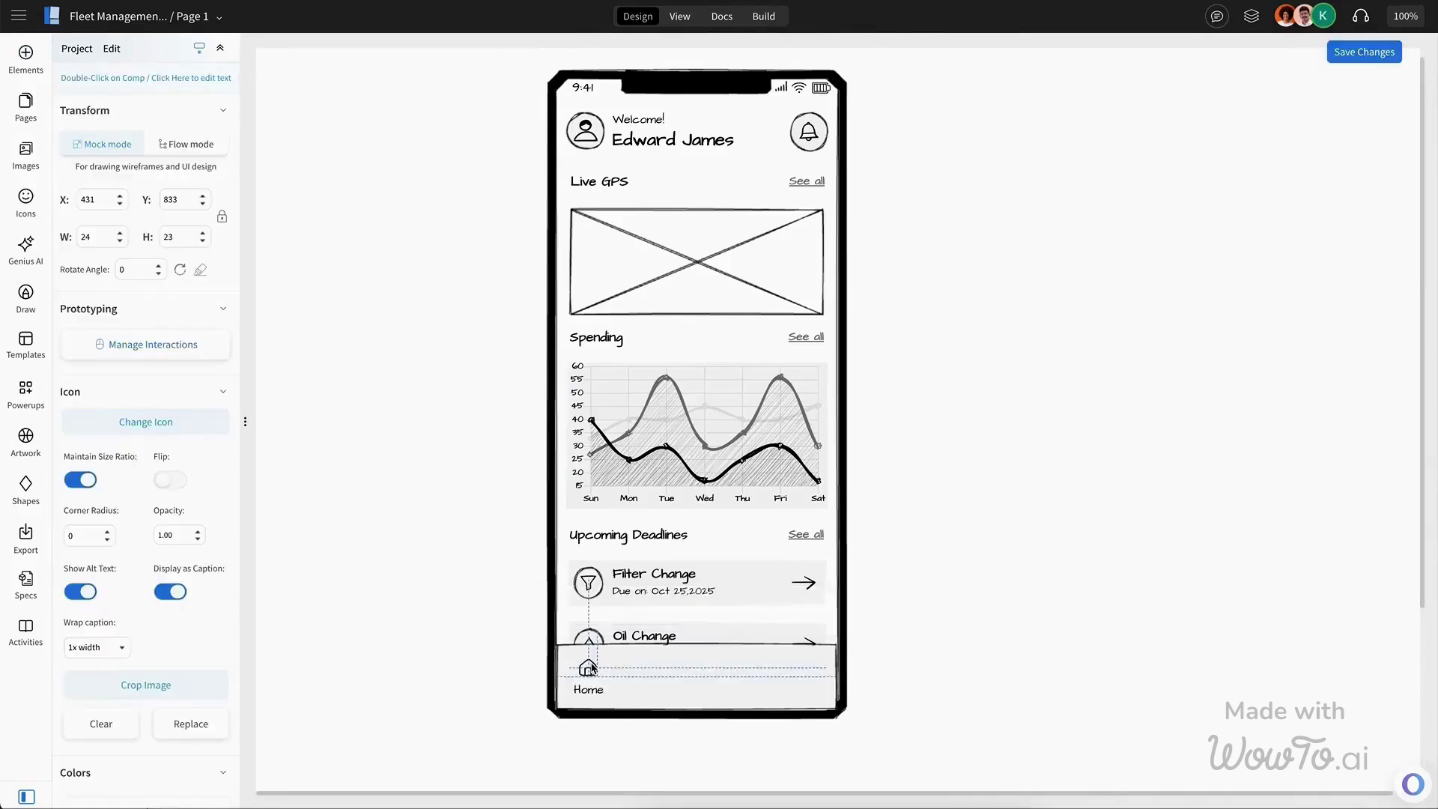
{"action": "left_click_drag", "start_coordinate": [591, 667], "coordinate": [592, 666]}
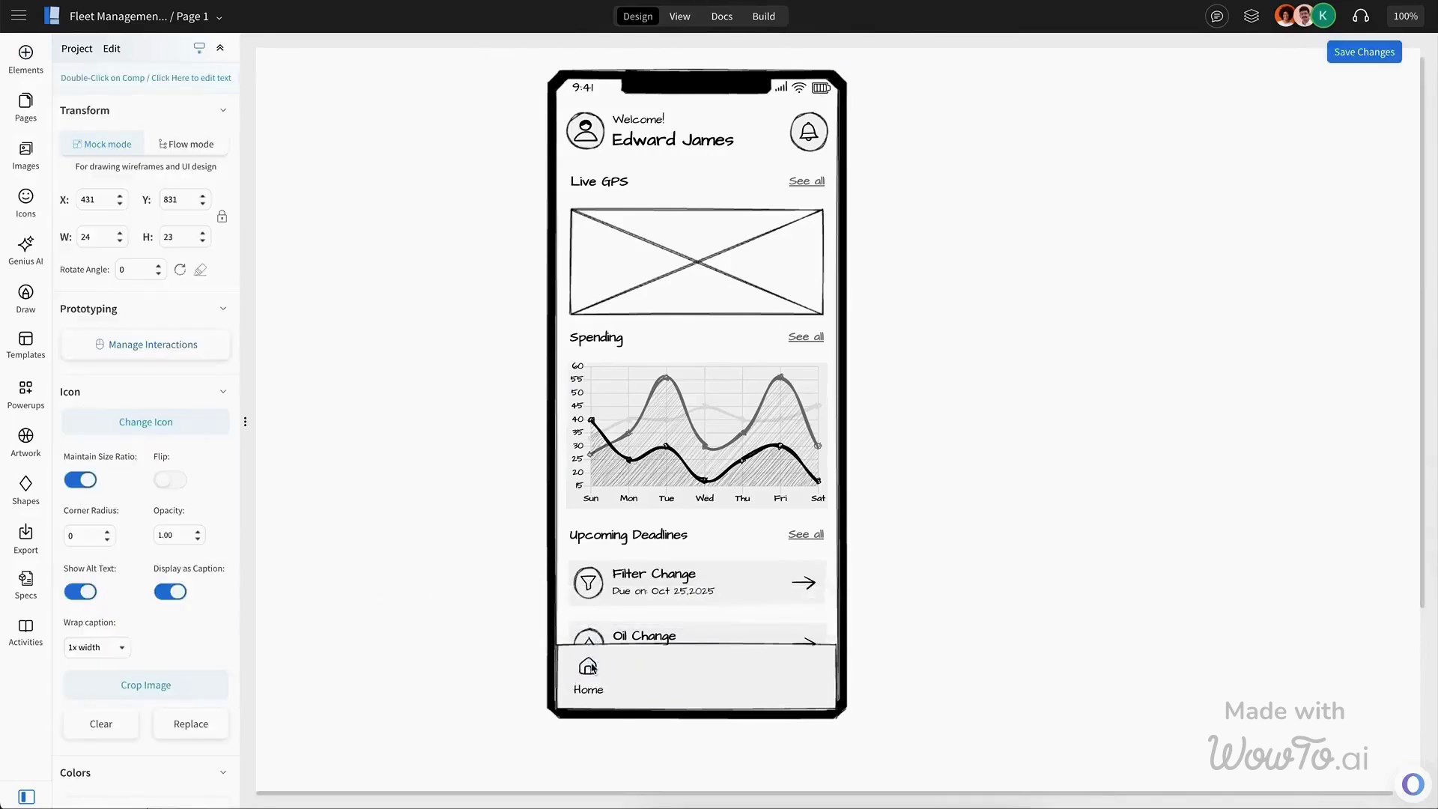
{"action": "left_click", "coordinate": [590, 689], "text": "shift"}
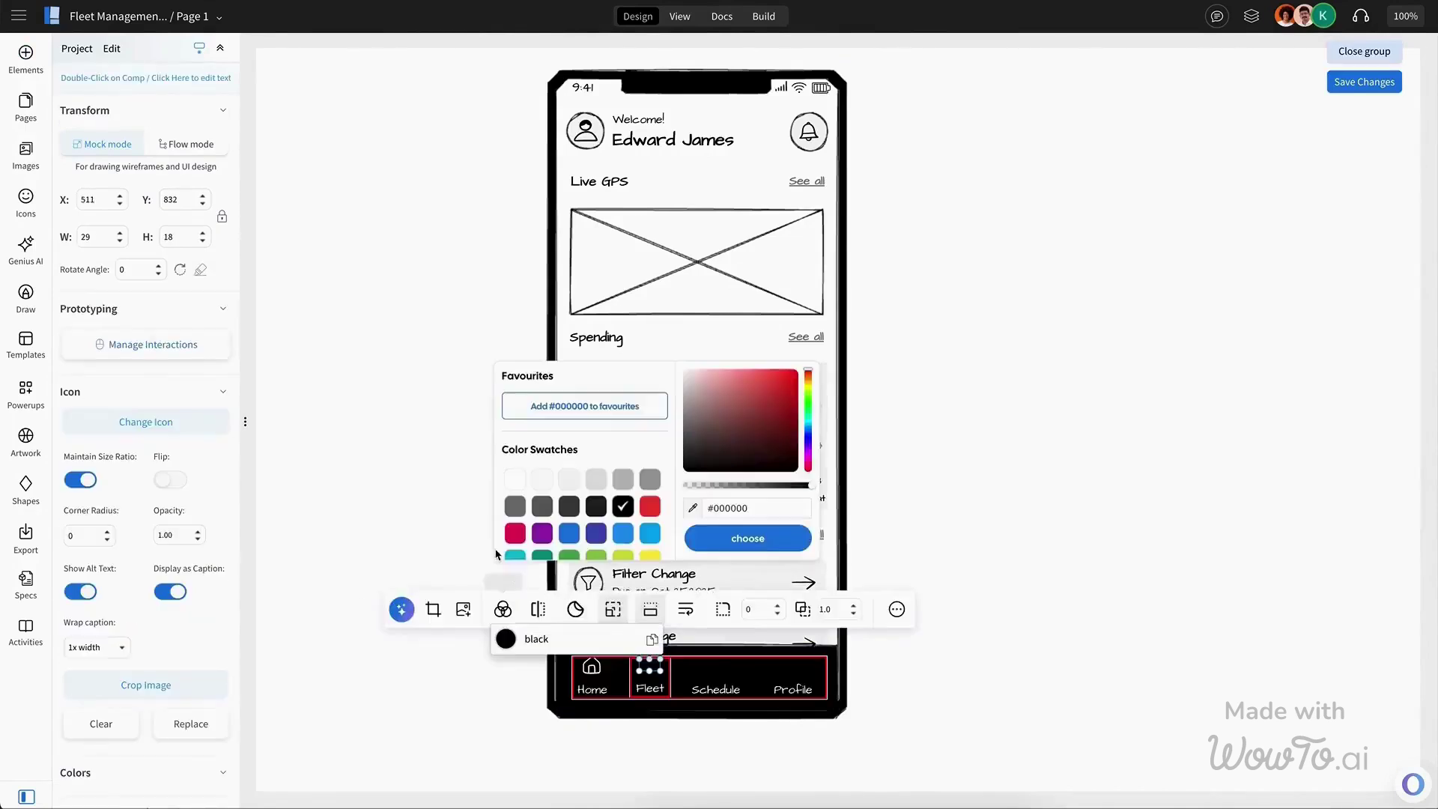
Colour the Fleet icon white on the black navigation bar and fit the bar across the phone frame's lower end.
{"action": "left_click", "coordinate": [507, 482]}
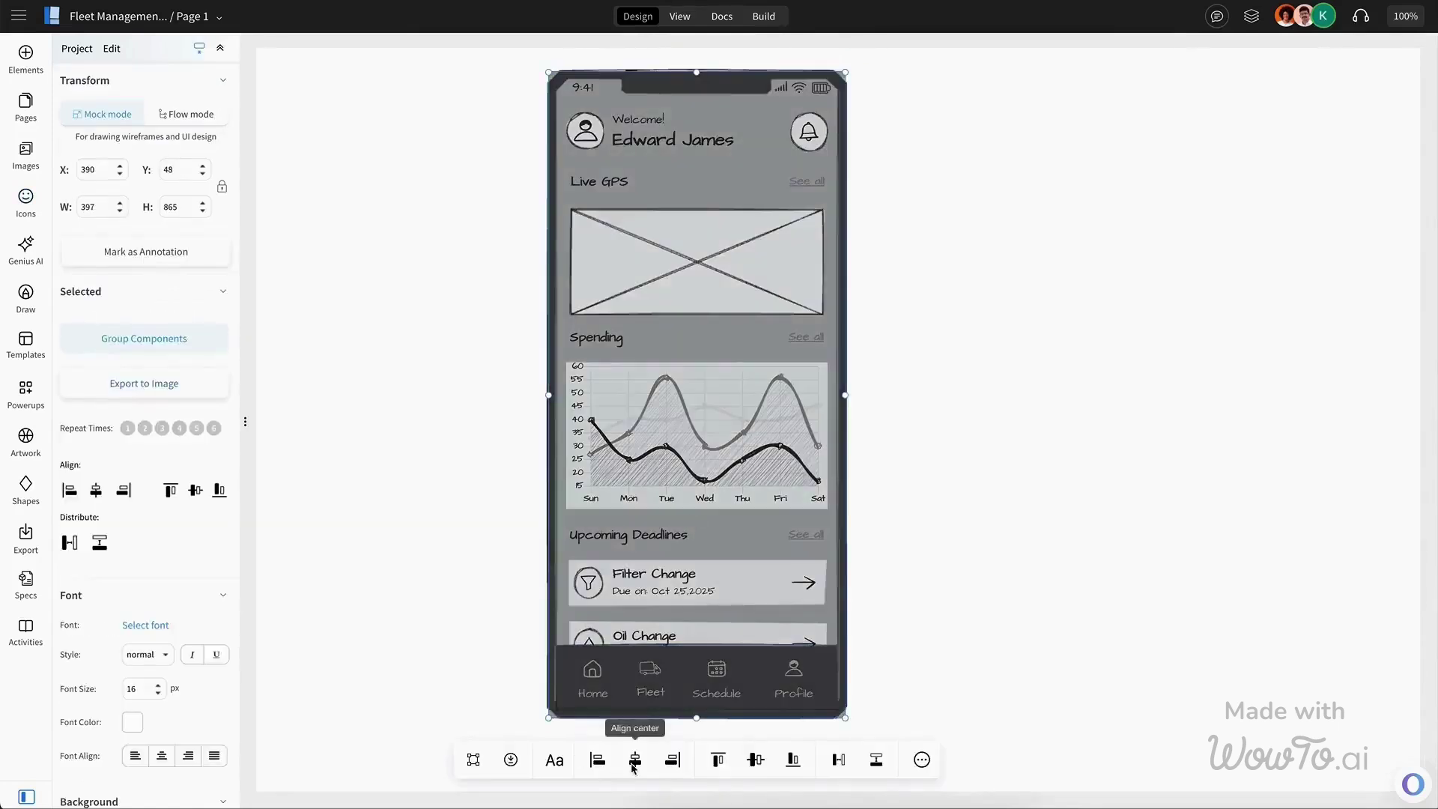
{"action": "left_click", "coordinate": [1003, 593]}
{"action": "left_click", "coordinate": [630, 659]}
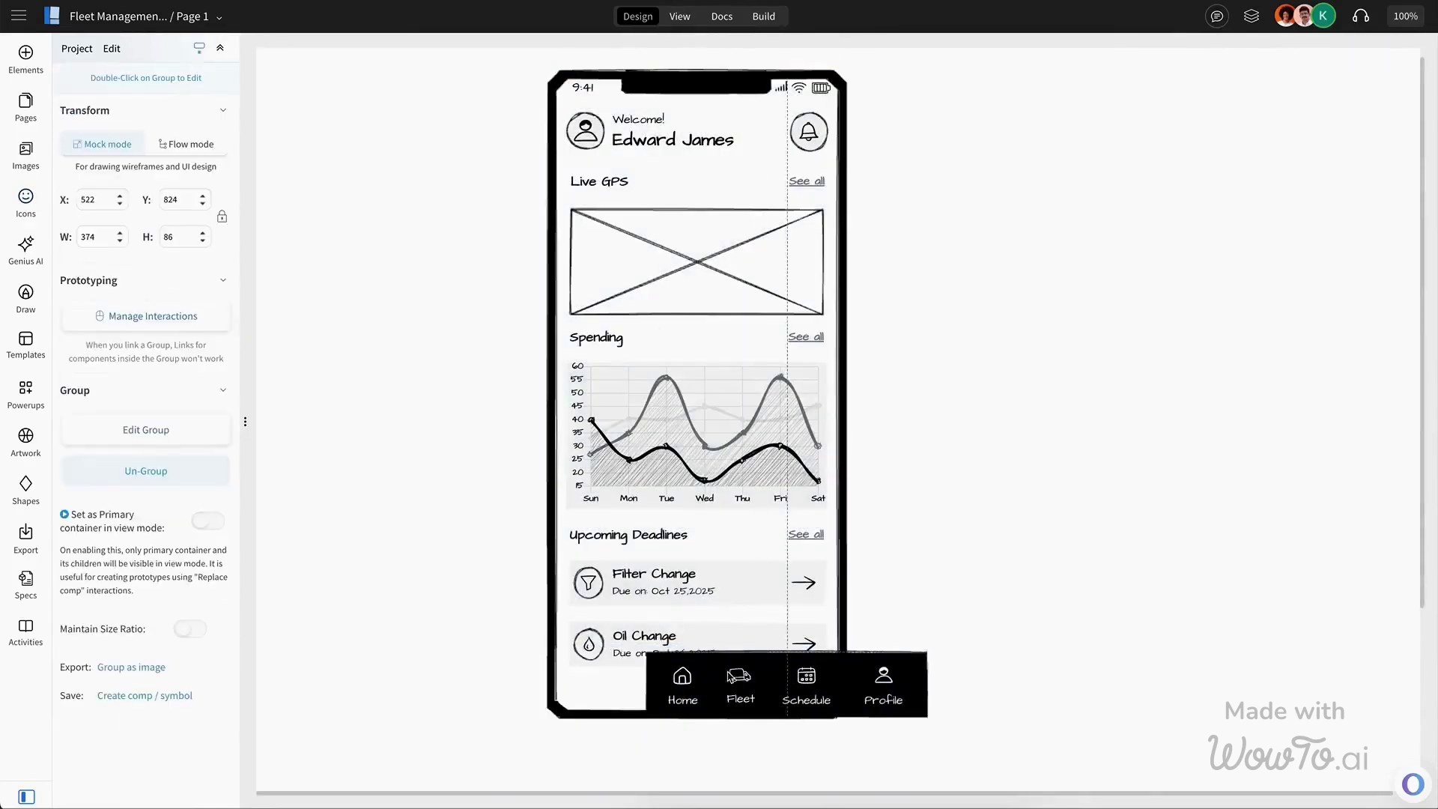
{"action": "left_click", "coordinate": [1027, 603]}
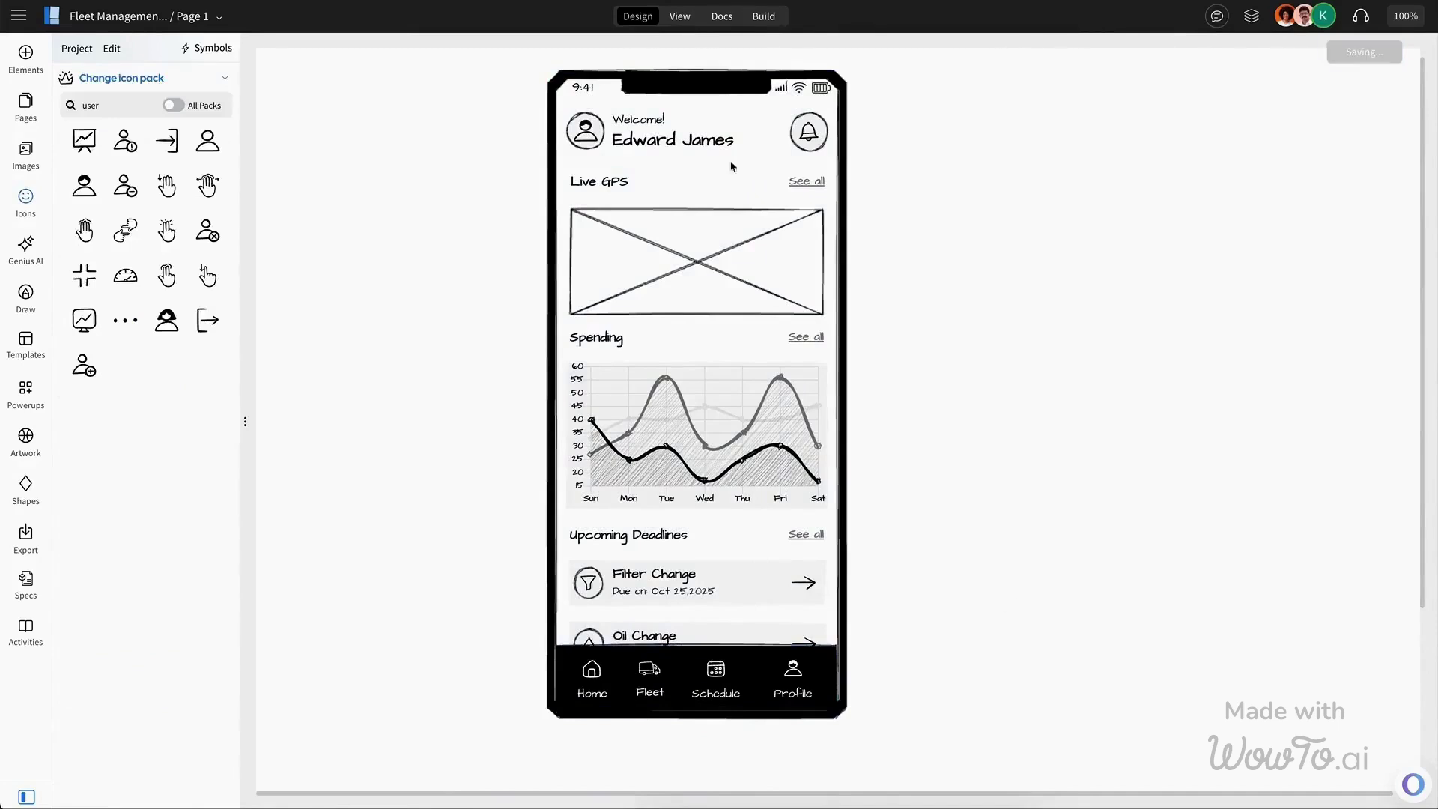
Nudge the content sections up slightly, group the whole home screen, shift it left and place a duplicate beside it.
{"action": "left_click", "coordinate": [619, 176]}
{"action": "key", "text": "ctrl+z"}
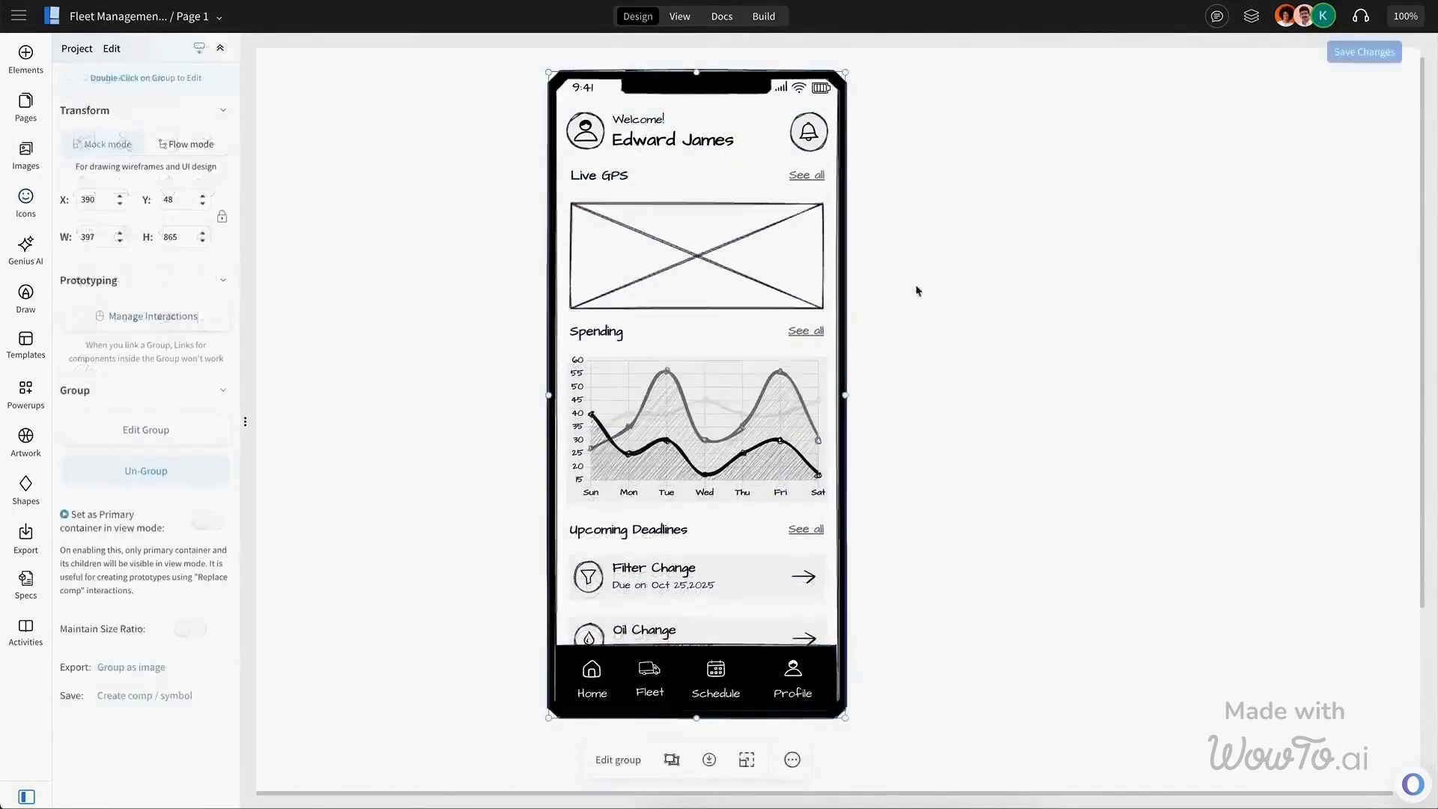
{"action": "left_click_drag", "start_coordinate": [718, 278], "coordinate": [538, 302]}
{"action": "key", "text": "ctrl+d"}
{"action": "left_click_drag", "start_coordinate": [602, 434], "coordinate": [918, 394]}
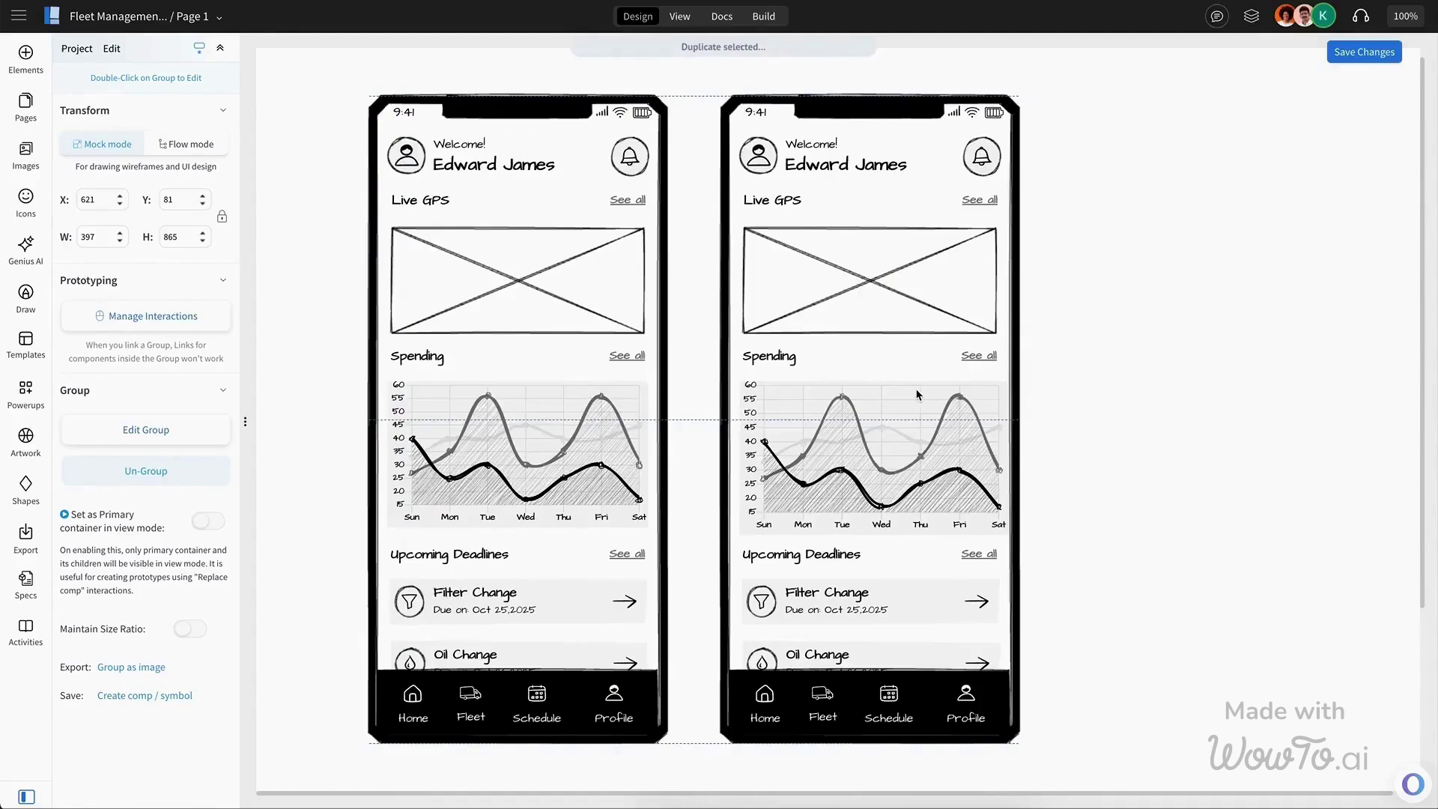
Ungroup the duplicate, remove its content sections and navigation bar, and add the Paris map image behind the remaining header icons.
{"action": "key", "text": "ctrl+shift+g"}
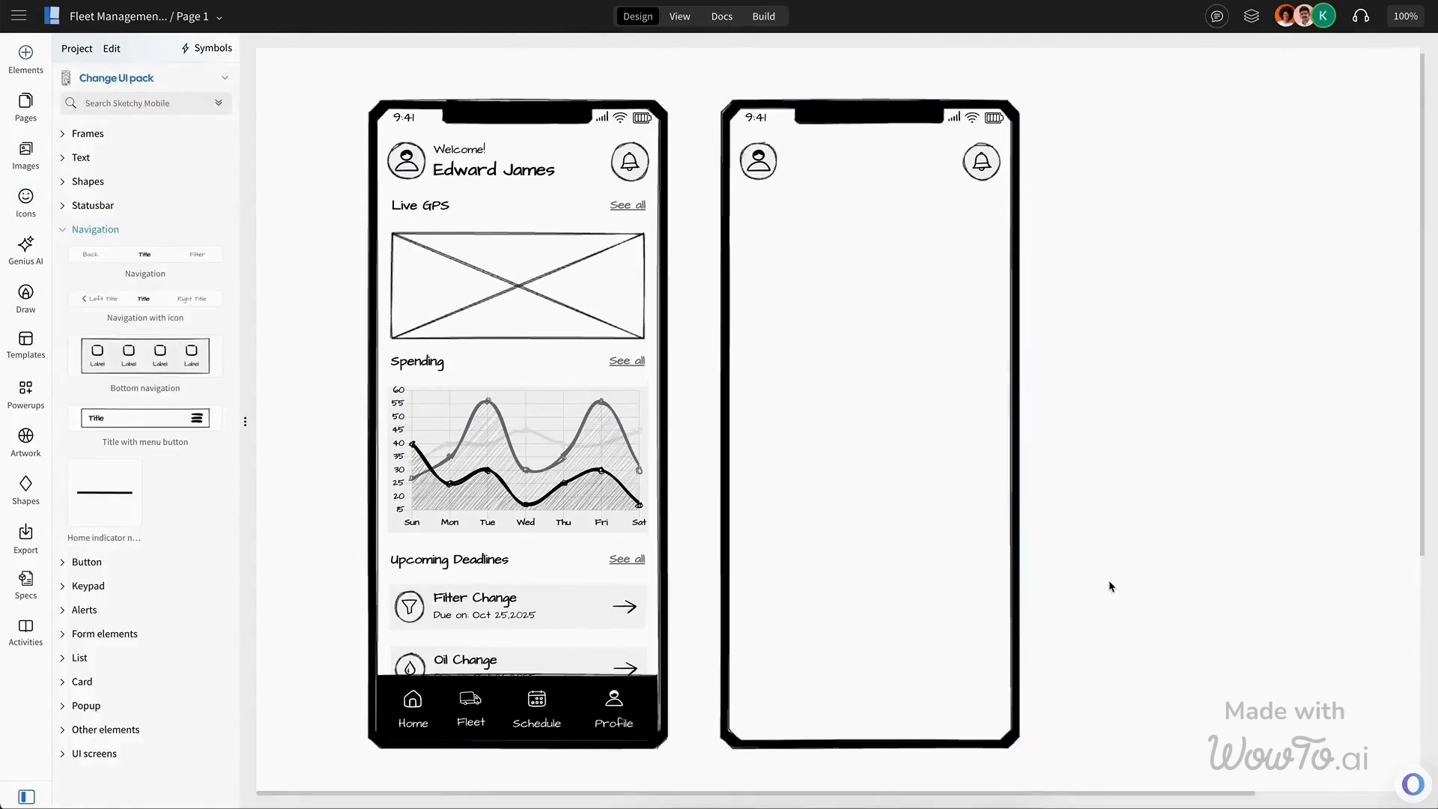
{"action": "scroll", "coordinate": [1109, 580], "scroll_direction": "down", "scroll_amount": 1}
{"action": "left_click", "coordinate": [35, 175]}
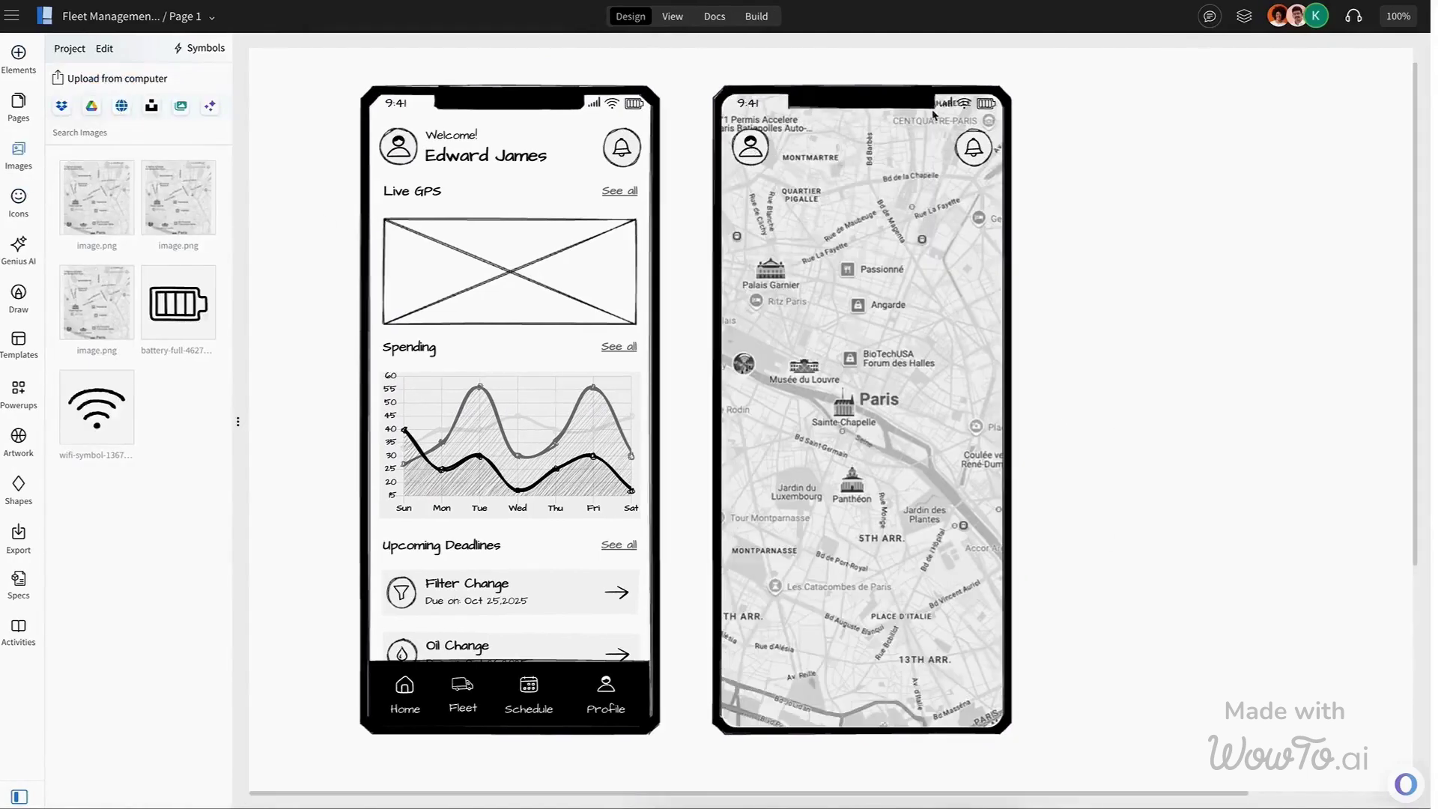
Set the opacity of the map image in the second phone frame to 0.8.
{"action": "left_click", "coordinate": [932, 152]}
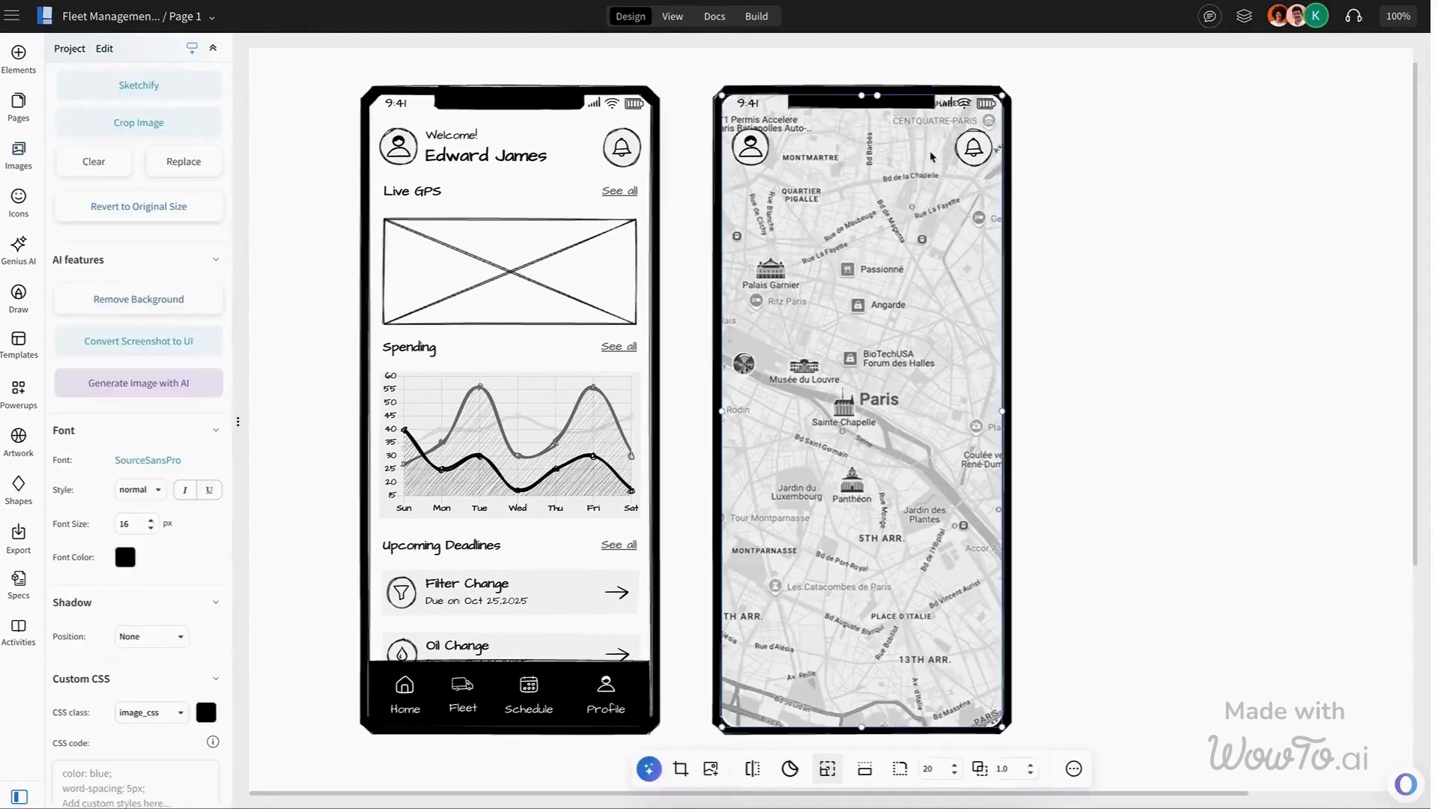
{"action": "left_click", "coordinate": [1033, 773]}
{"action": "left_click", "coordinate": [1033, 773]}
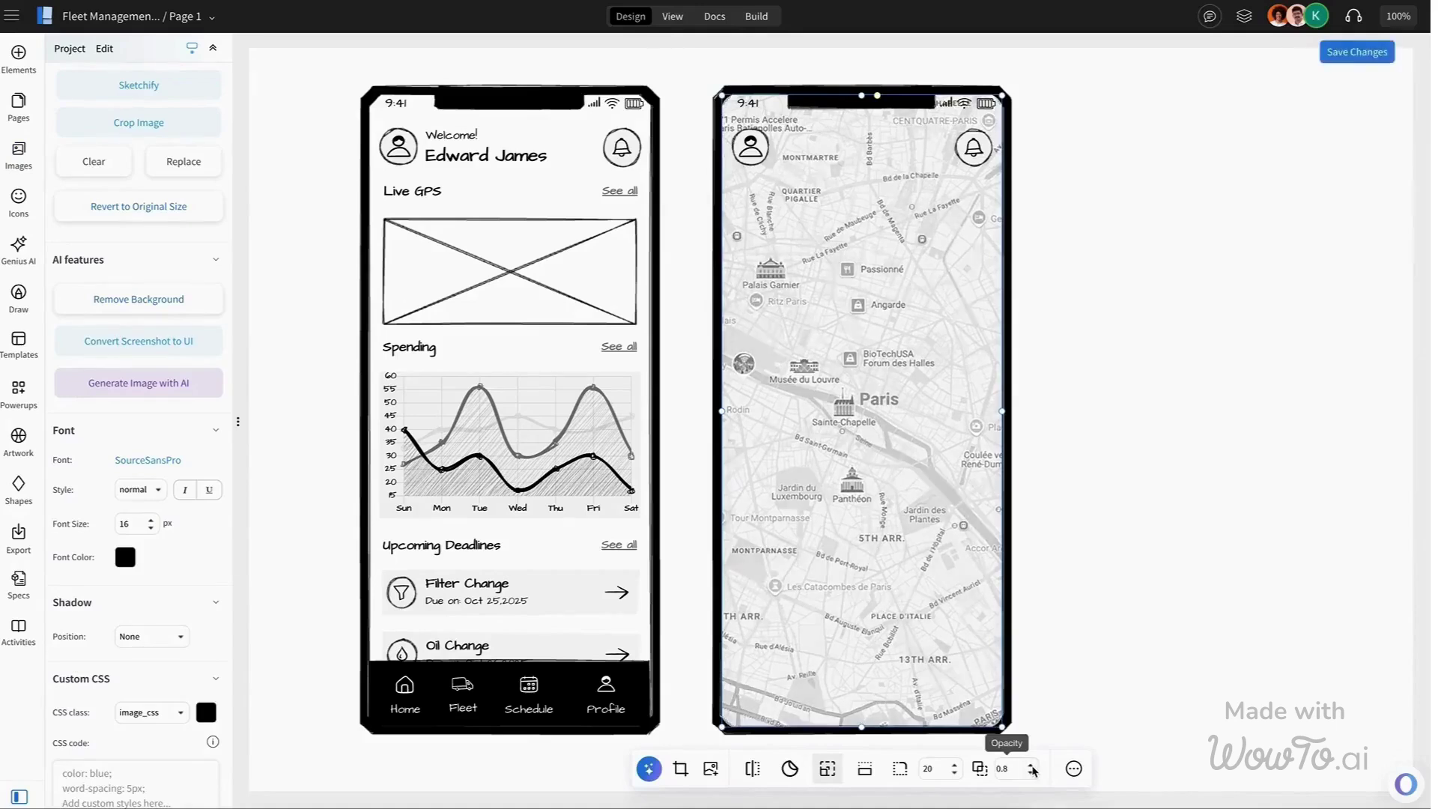
{"action": "left_click", "coordinate": [1079, 487]}
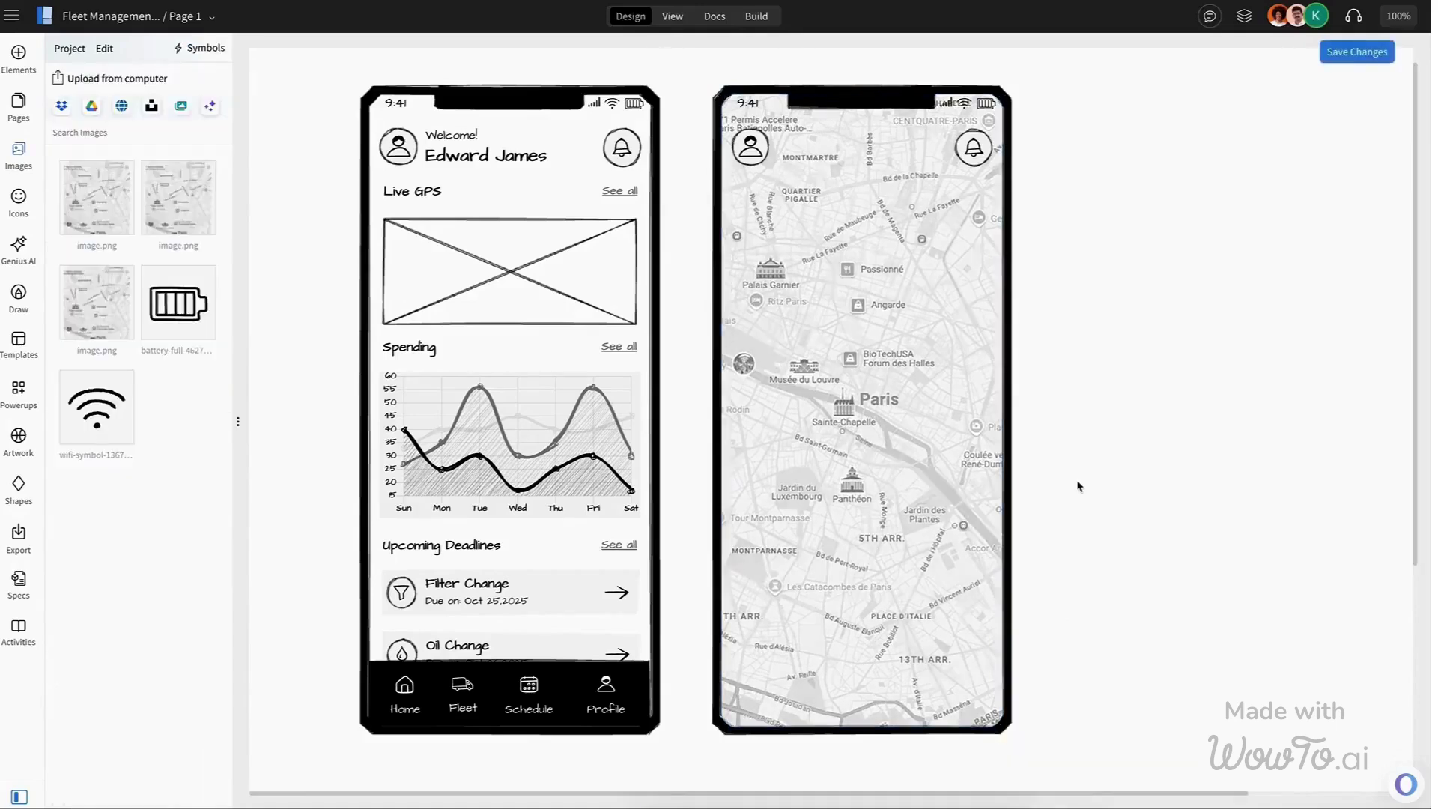
Replace the user icon inside the map screen's circled header icon with the left chevron icon.
{"action": "left_click", "coordinate": [747, 157]}
{"action": "left_click", "coordinate": [540, 88]}
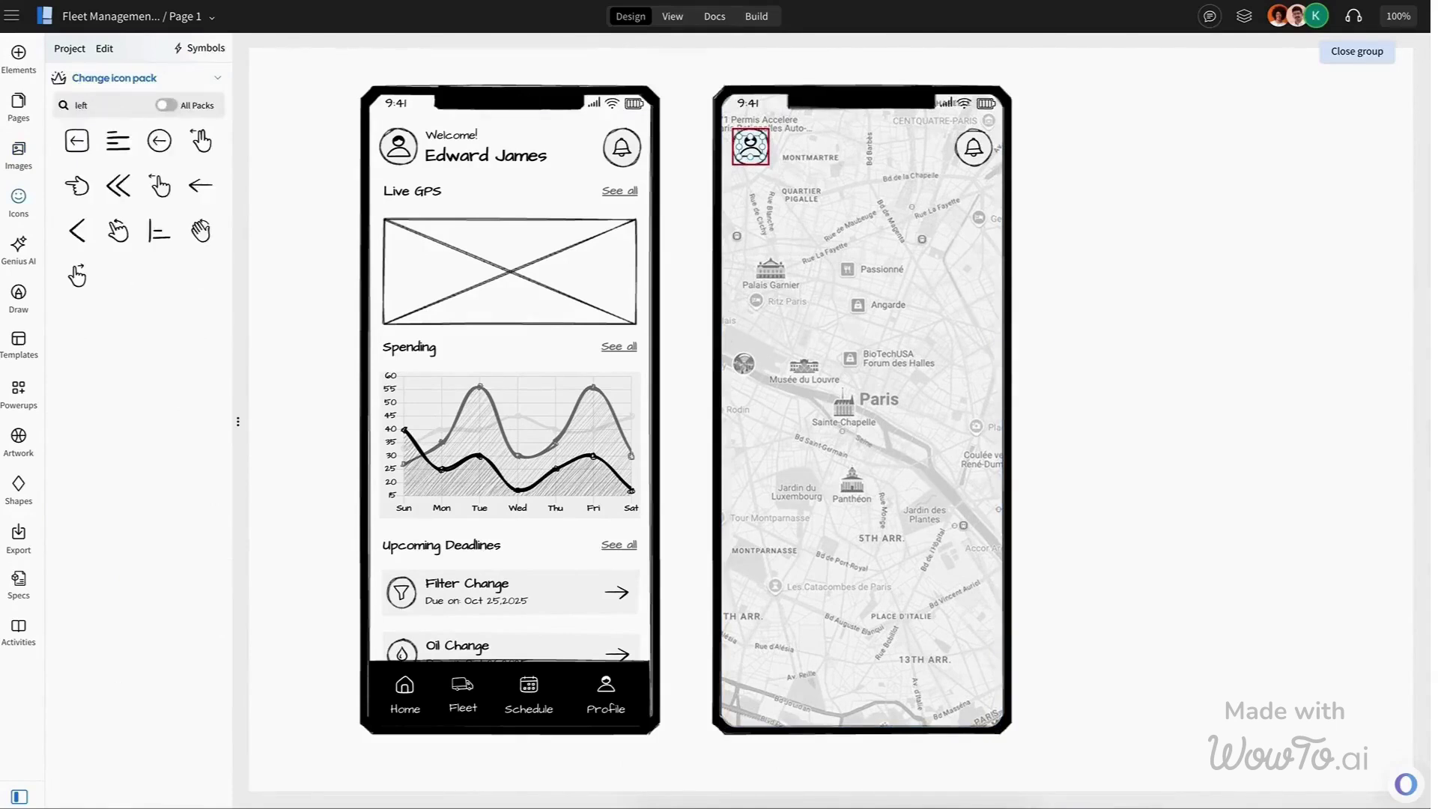
{"action": "left_click", "coordinate": [76, 229]}
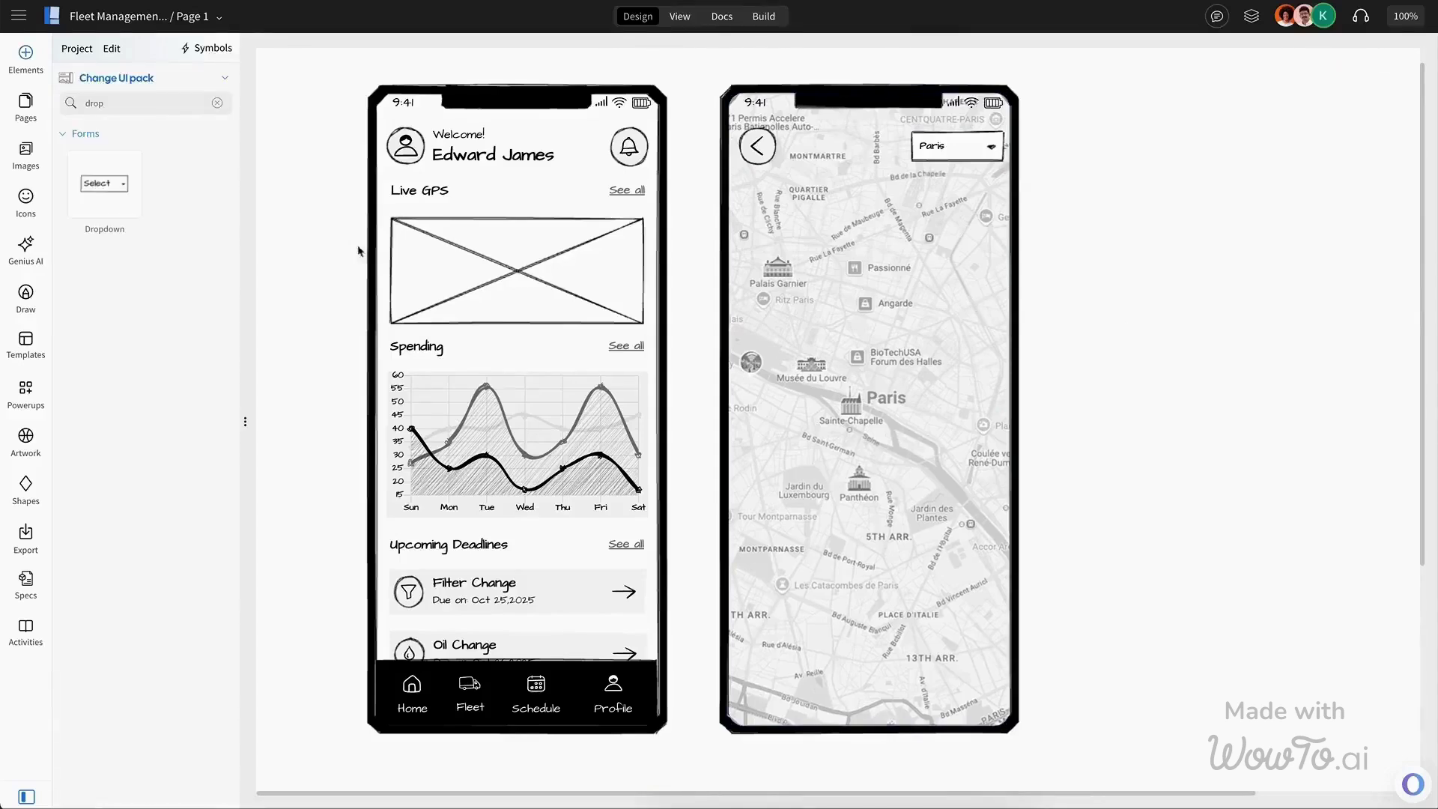
Add a white rectangle card about 316 by 114 near the map screen's lower edge, with a square image placeholder at its left end.
{"action": "left_click", "coordinate": [216, 104]}
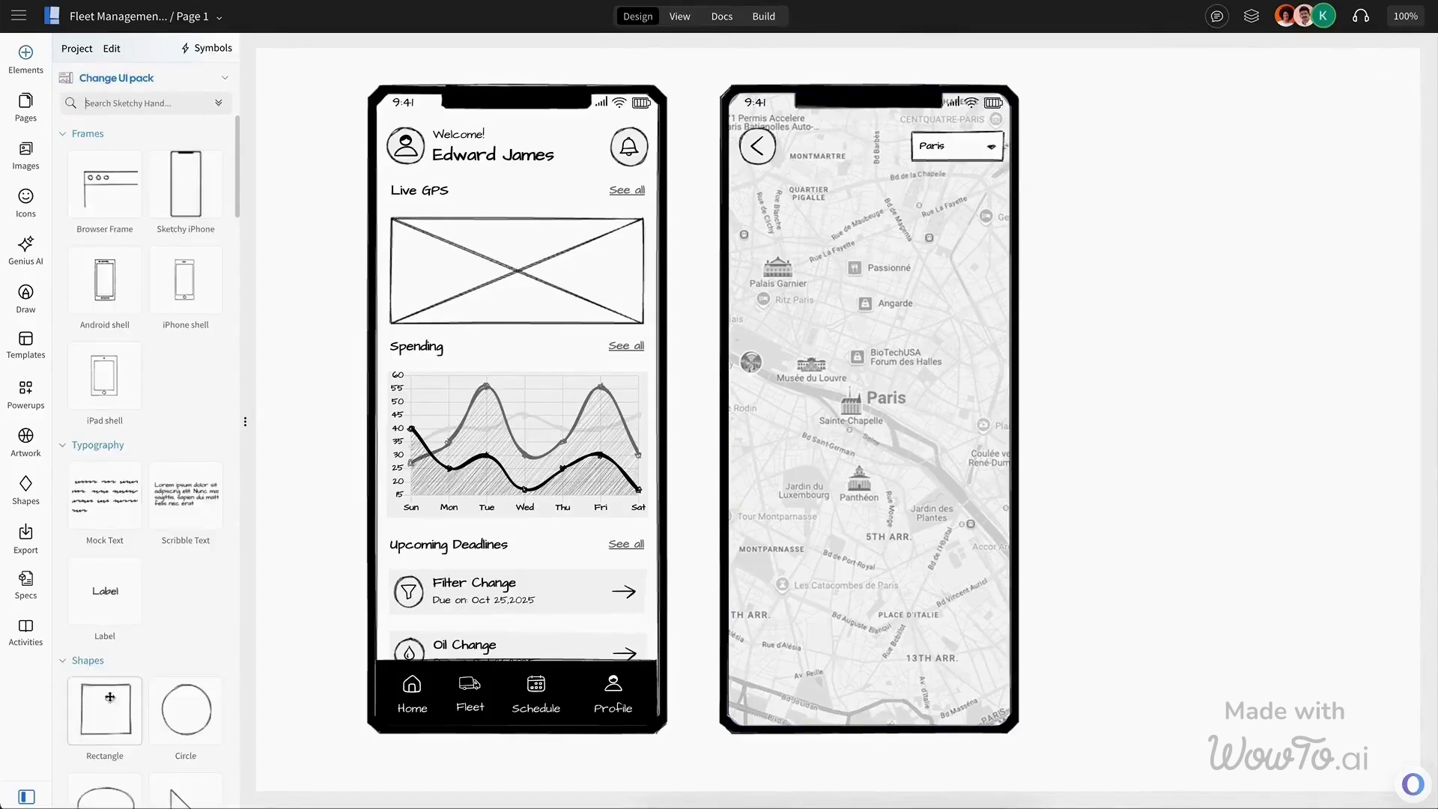
{"action": "left_click_drag", "start_coordinate": [110, 697], "coordinate": [798, 645]}
{"action": "scroll", "coordinate": [817, 605], "scroll_direction": "down", "scroll_amount": 3}
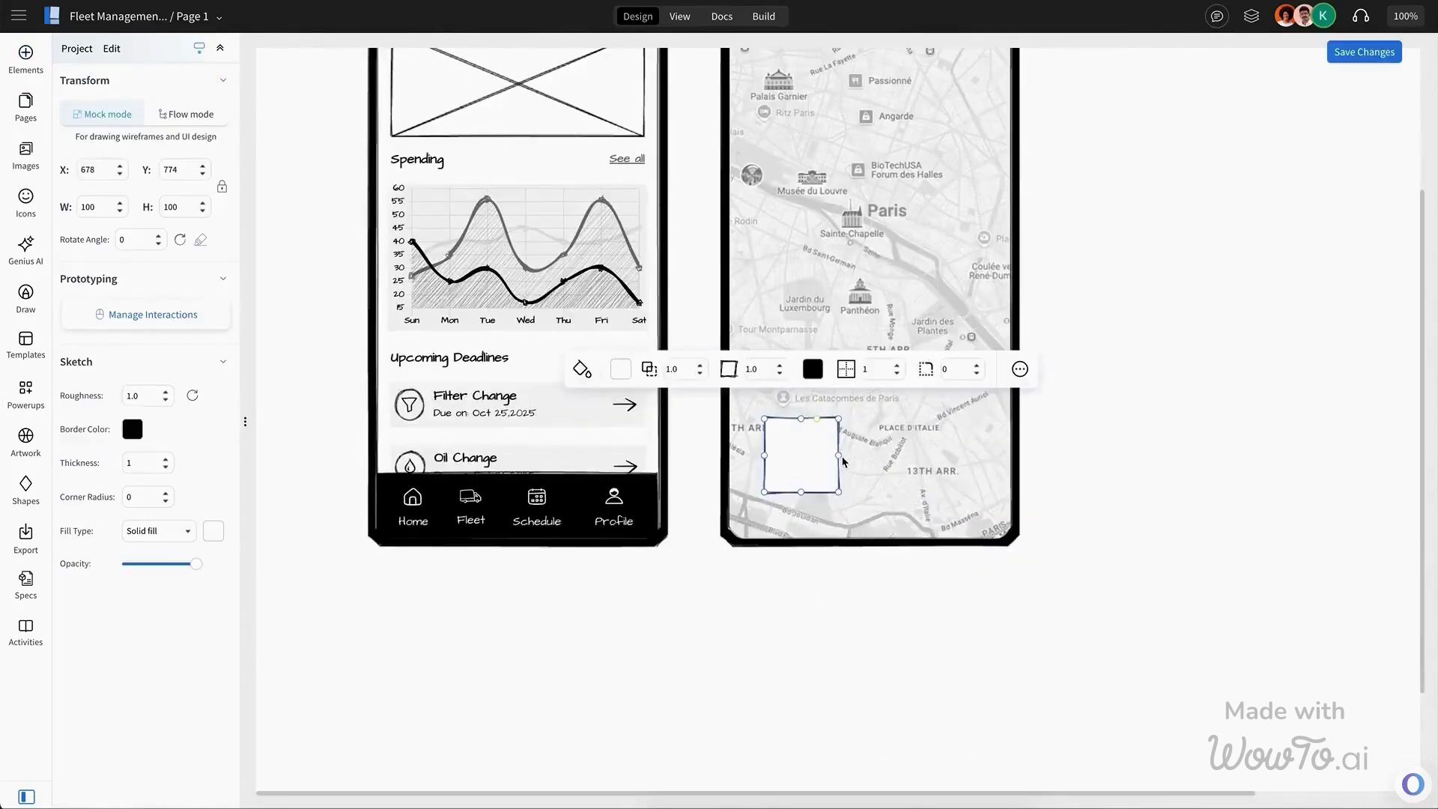
{"action": "left_click_drag", "start_coordinate": [839, 454], "coordinate": [994, 458]}
{"action": "left_click_drag", "start_coordinate": [879, 493], "coordinate": [877, 504]}
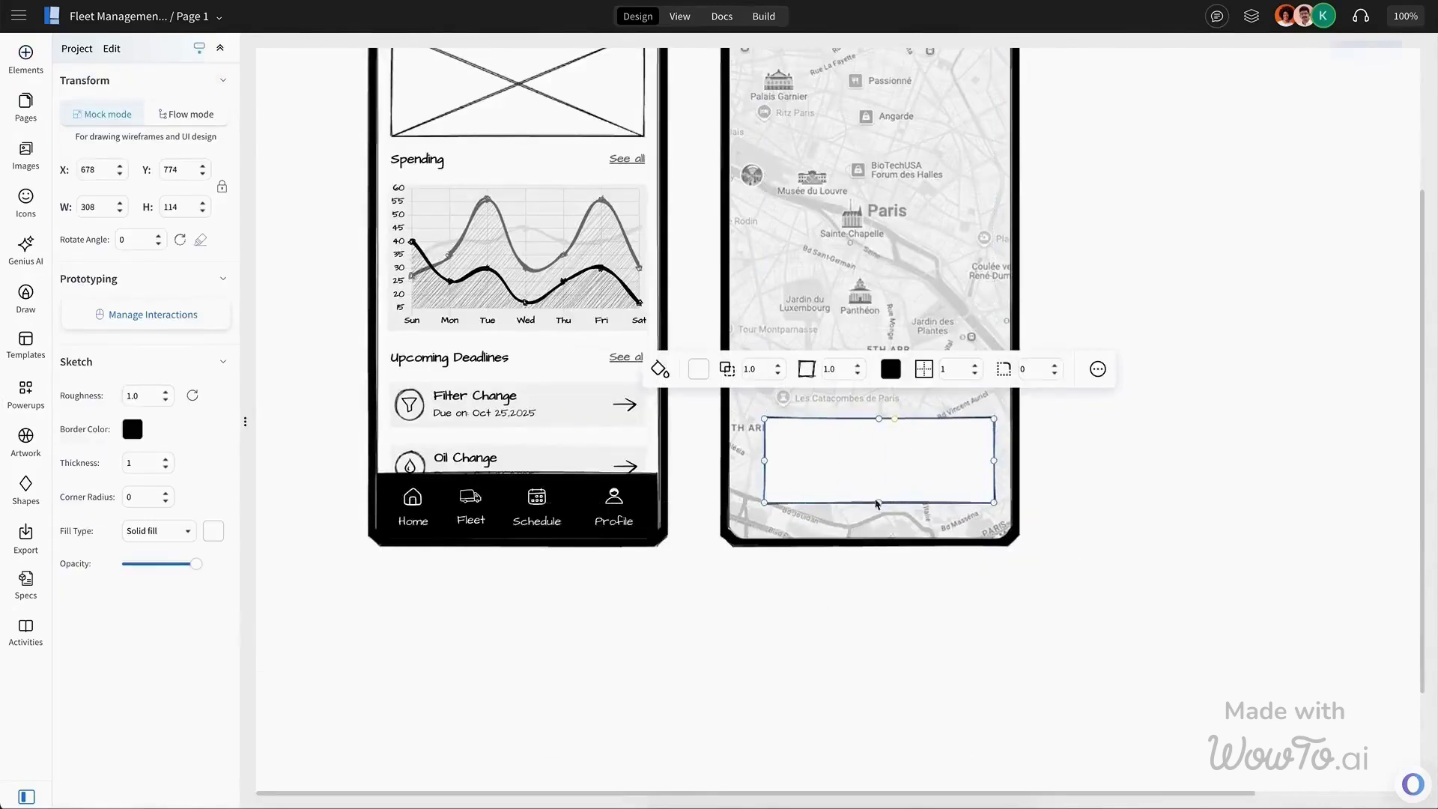
{"action": "left_click_drag", "start_coordinate": [765, 461], "coordinate": [758, 461]}
{"action": "left_click_drag", "start_coordinate": [877, 463], "coordinate": [871, 467]}
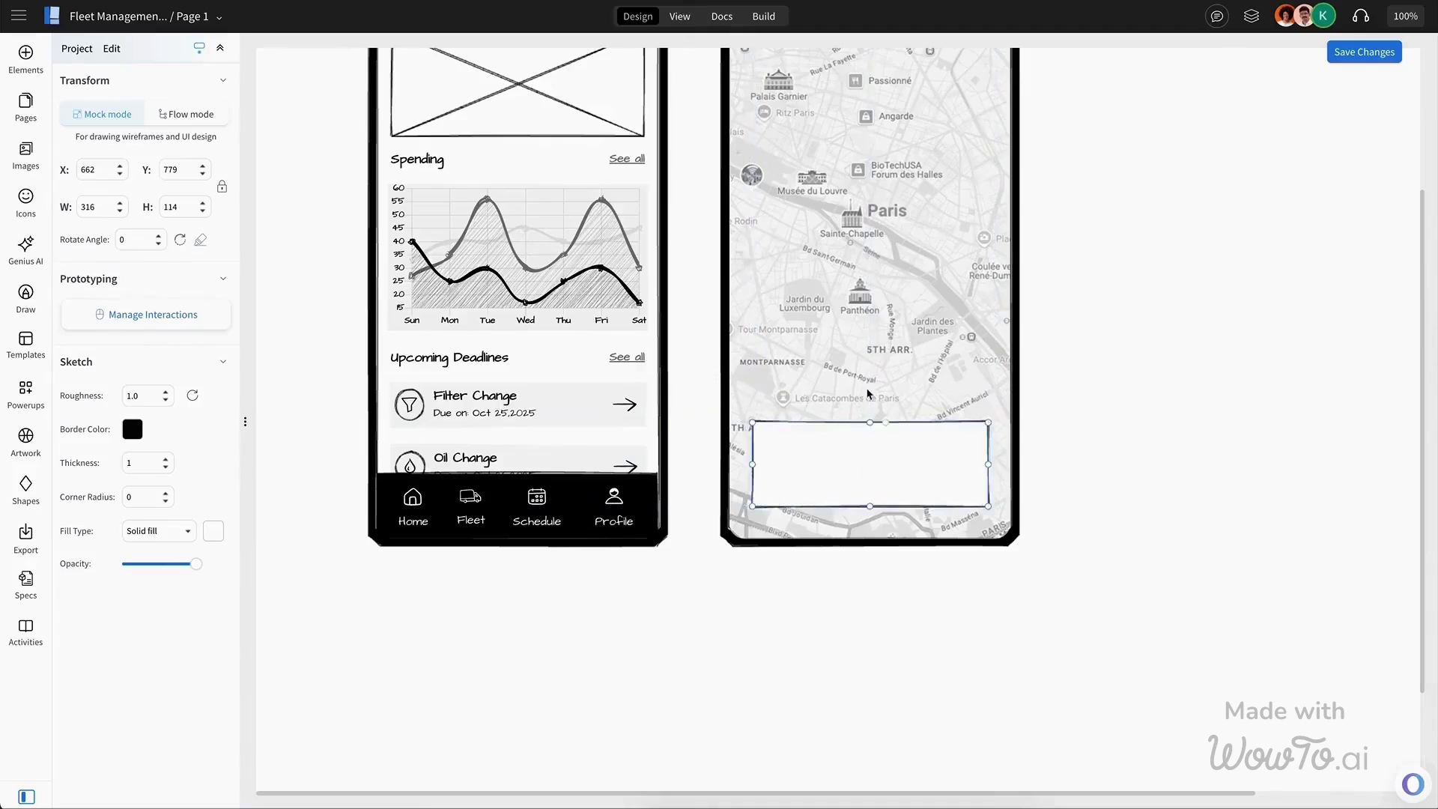
{"action": "scroll", "coordinate": [851, 448], "scroll_direction": "up", "scroll_amount": 1}
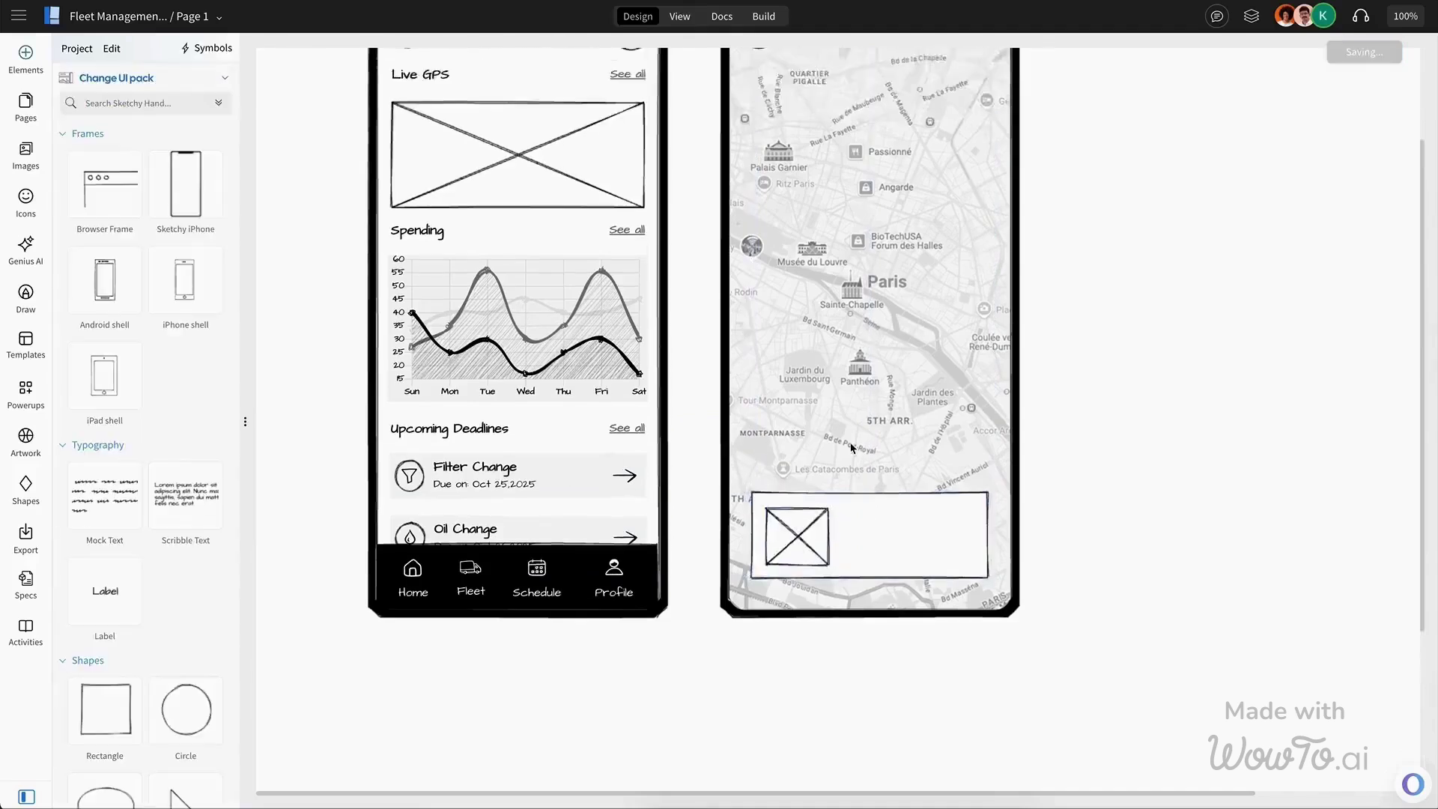
Copy the name and "Welcome!" texts from the home screen header into the map card, with the name above "Welcome!".
{"action": "scroll", "coordinate": [852, 448], "scroll_direction": "up", "scroll_amount": 3}
{"action": "double_click", "coordinate": [505, 182]}
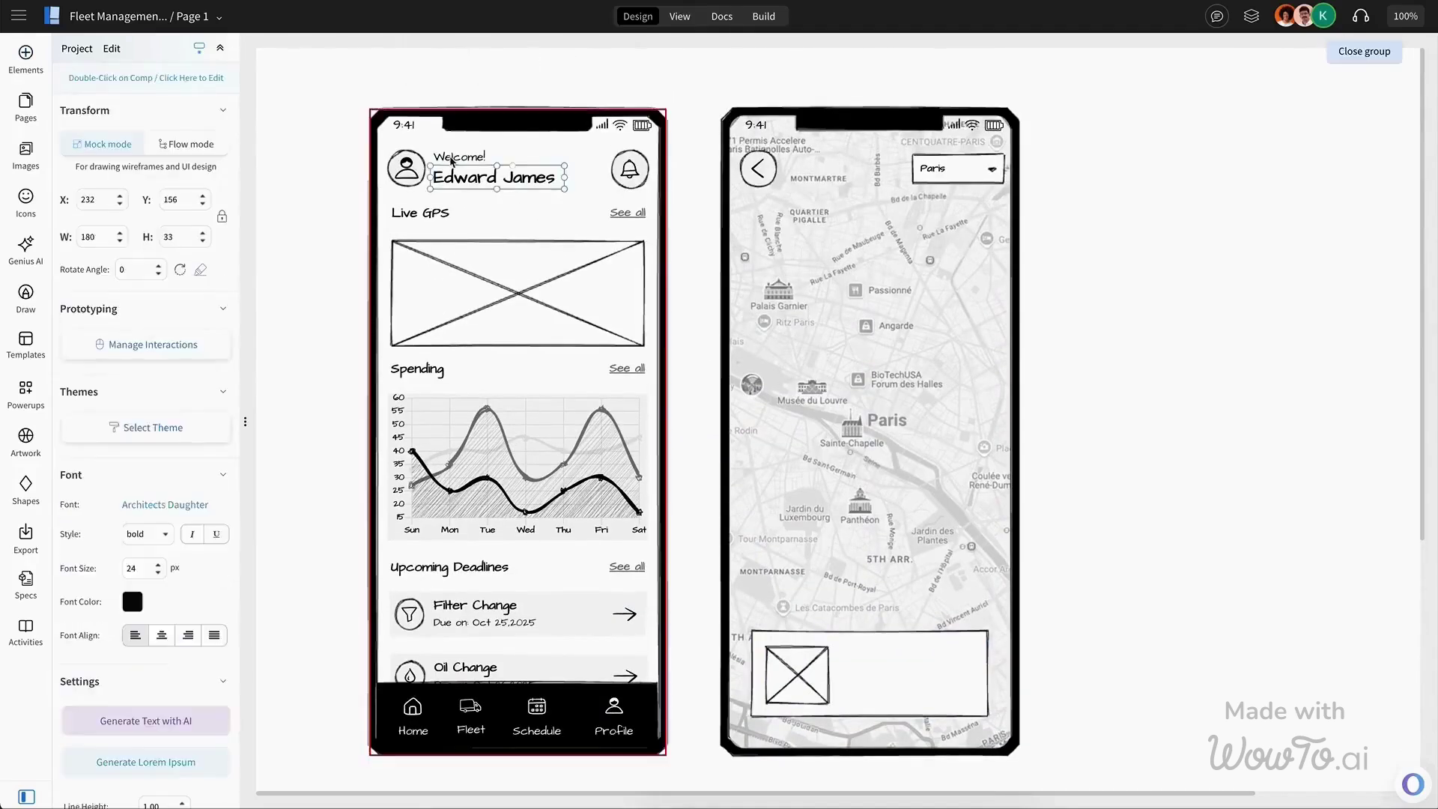
{"action": "left_click", "coordinate": [458, 158], "text": "shift"}
{"action": "key", "text": "ctrl+c"}
{"action": "left_click", "coordinate": [695, 296]}
{"action": "scroll", "coordinate": [762, 334], "scroll_direction": "down", "scroll_amount": 3}
{"action": "key", "text": "ctrl+v"}
{"action": "left_click_drag", "start_coordinate": [516, 118], "coordinate": [908, 486]}
{"action": "left_click", "coordinate": [946, 538]}
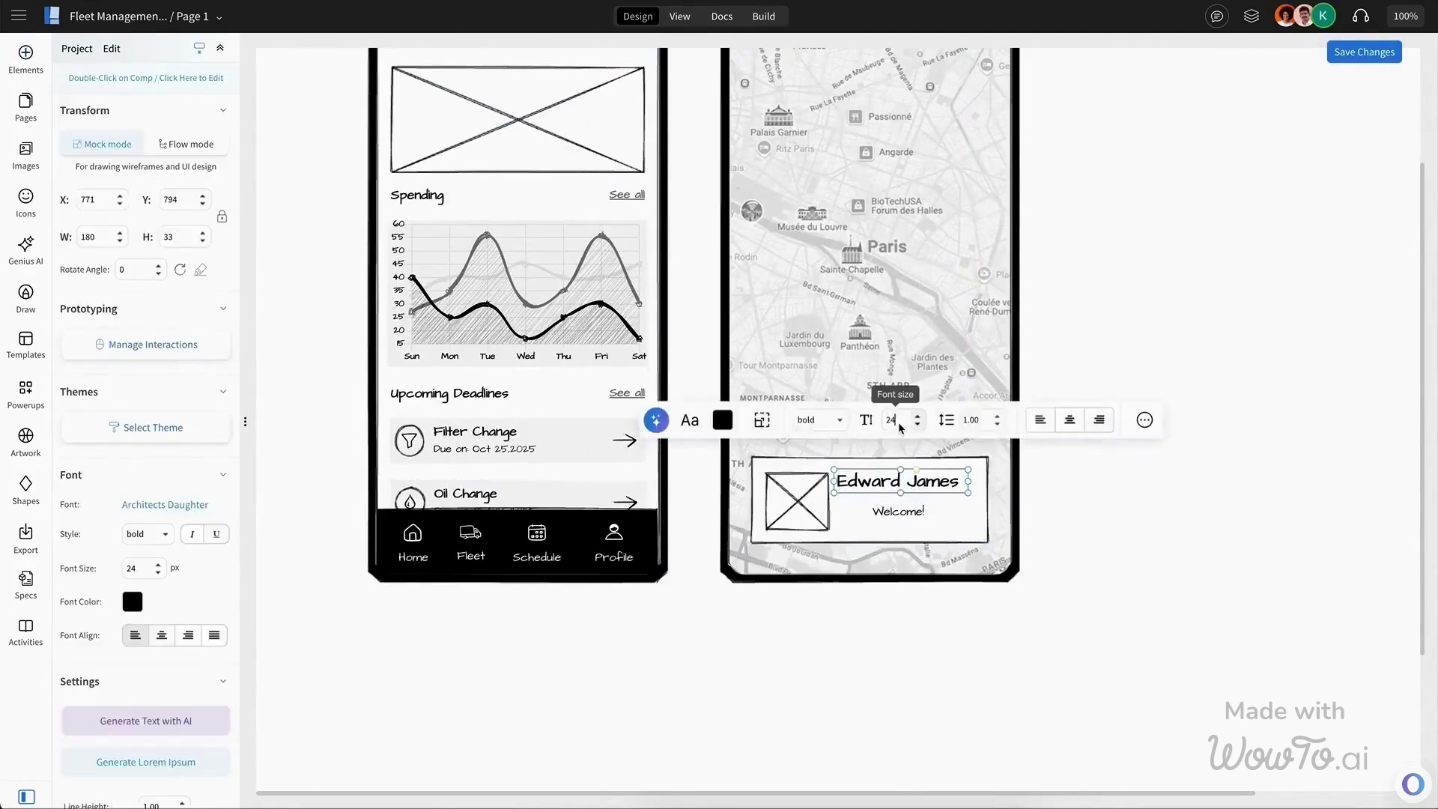
Set the map card's bold title to font size 18 and change its text to "Food Truck".
{"action": "left_click", "coordinate": [898, 364]}
{"action": "double_click", "coordinate": [858, 479]}
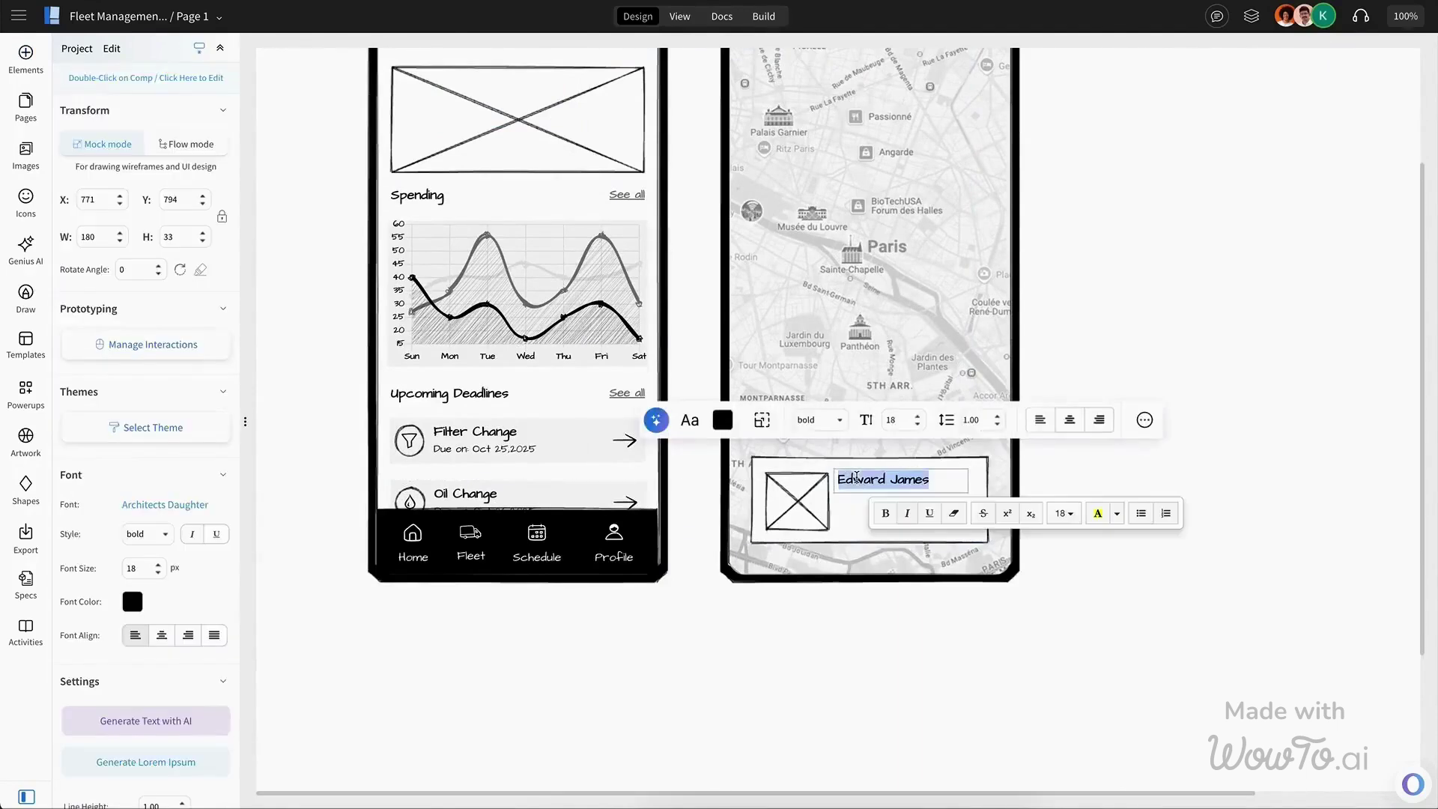
{"action": "type", "text": "Food Truck"}
{"action": "key", "text": "Escape"}
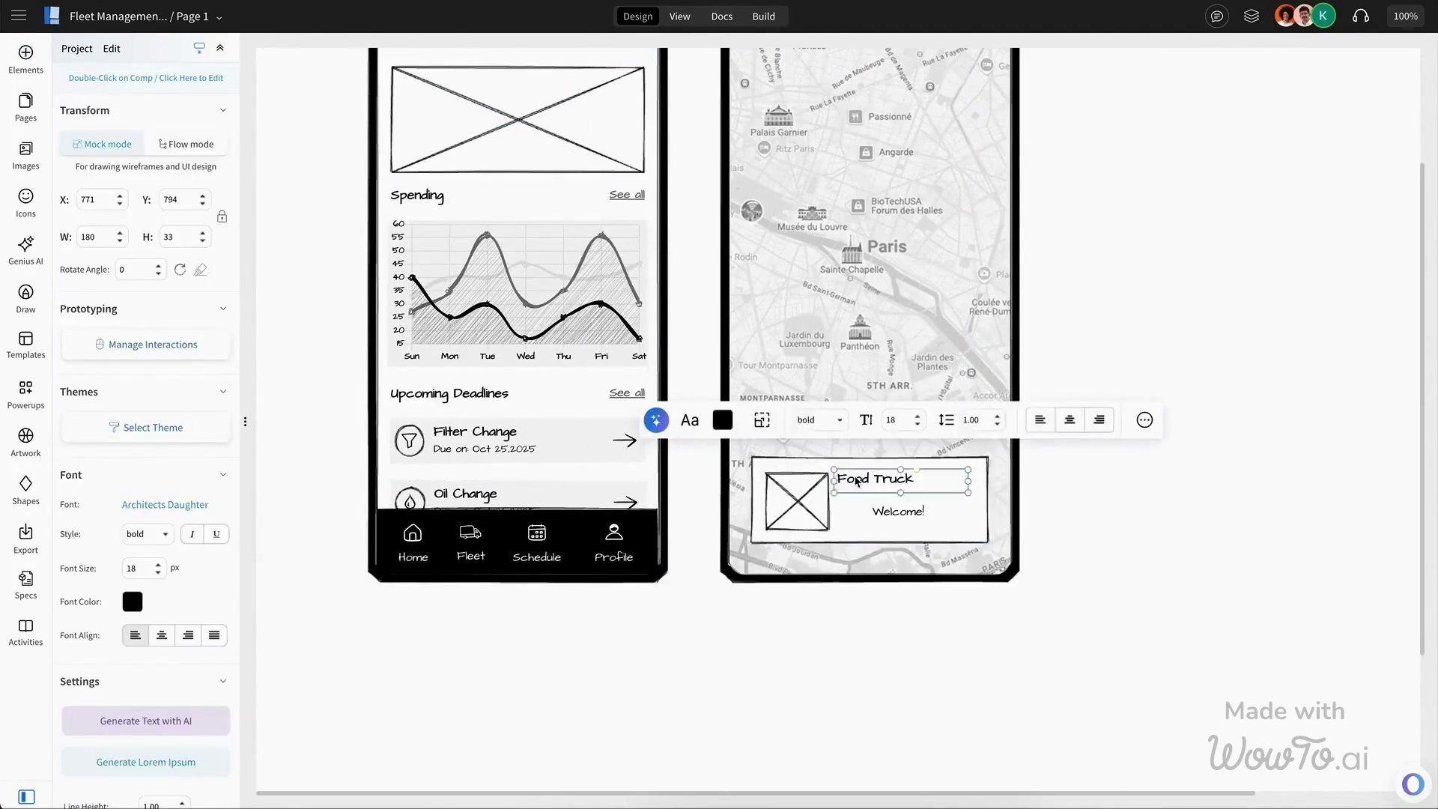
{"action": "mouse_move", "coordinate": [900, 494]}
{"action": "left_mouse_down"}
{"action": "mouse_move", "coordinate": [922, 480]}
{"action": "mouse_move", "coordinate": [874, 484]}
{"action": "left_mouse_up"}
Search the icon pack for location and add the "location" pin icon to the map card's line below the title.
{"action": "left_click", "coordinate": [907, 513]}
{"action": "left_click", "coordinate": [25, 202]}
{"action": "double_click", "coordinate": [135, 104]}
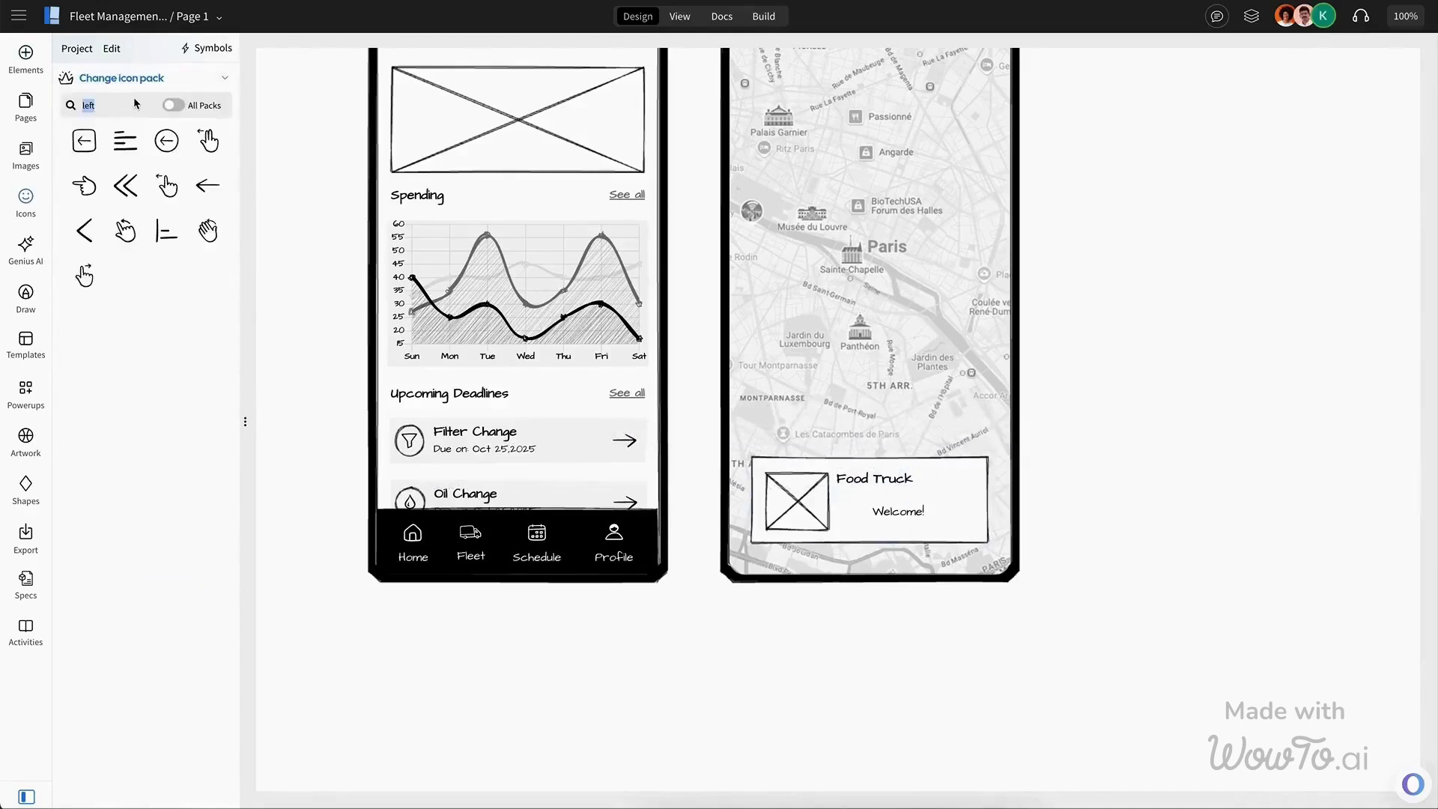
{"action": "type", "text": "n"}
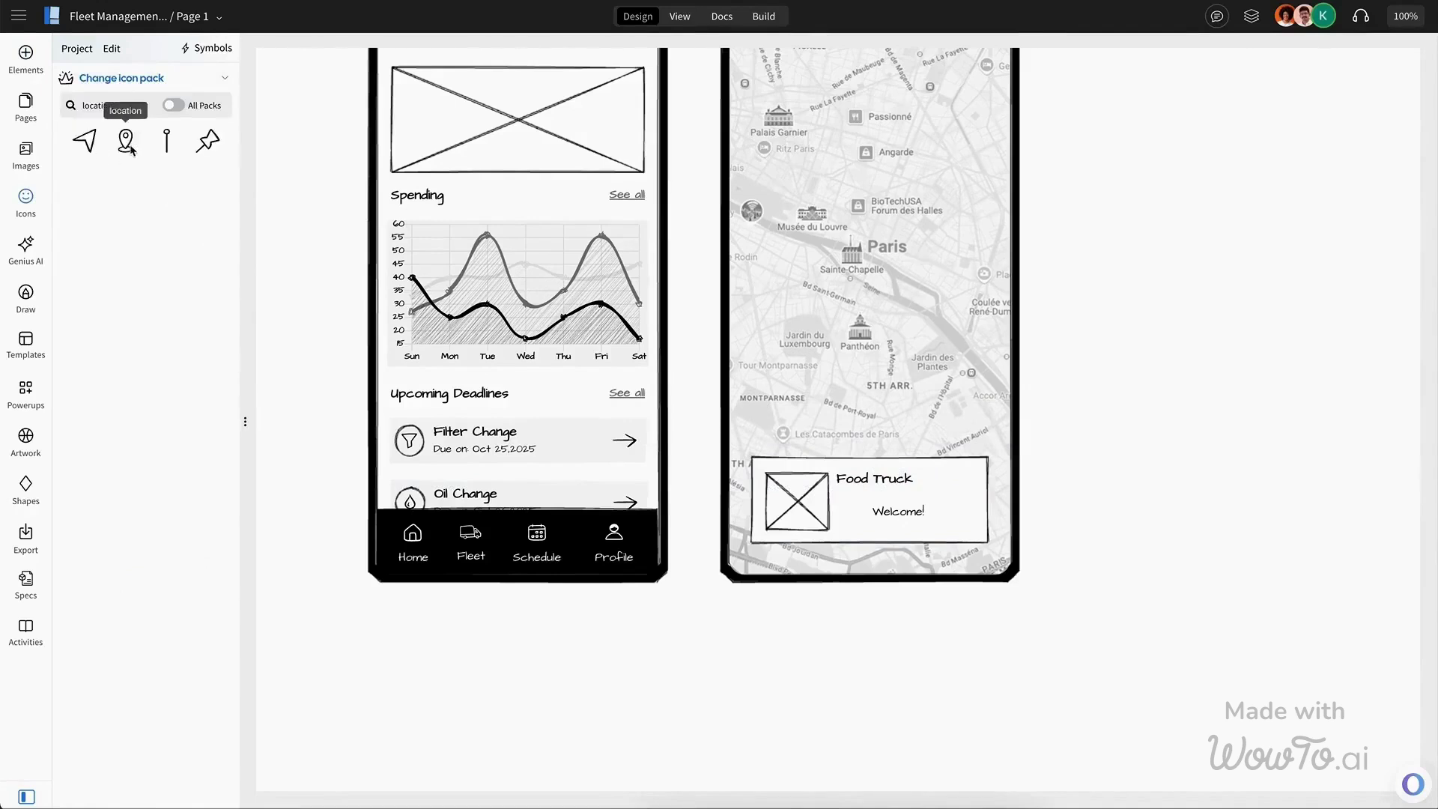
{"action": "left_click", "coordinate": [125, 141]}
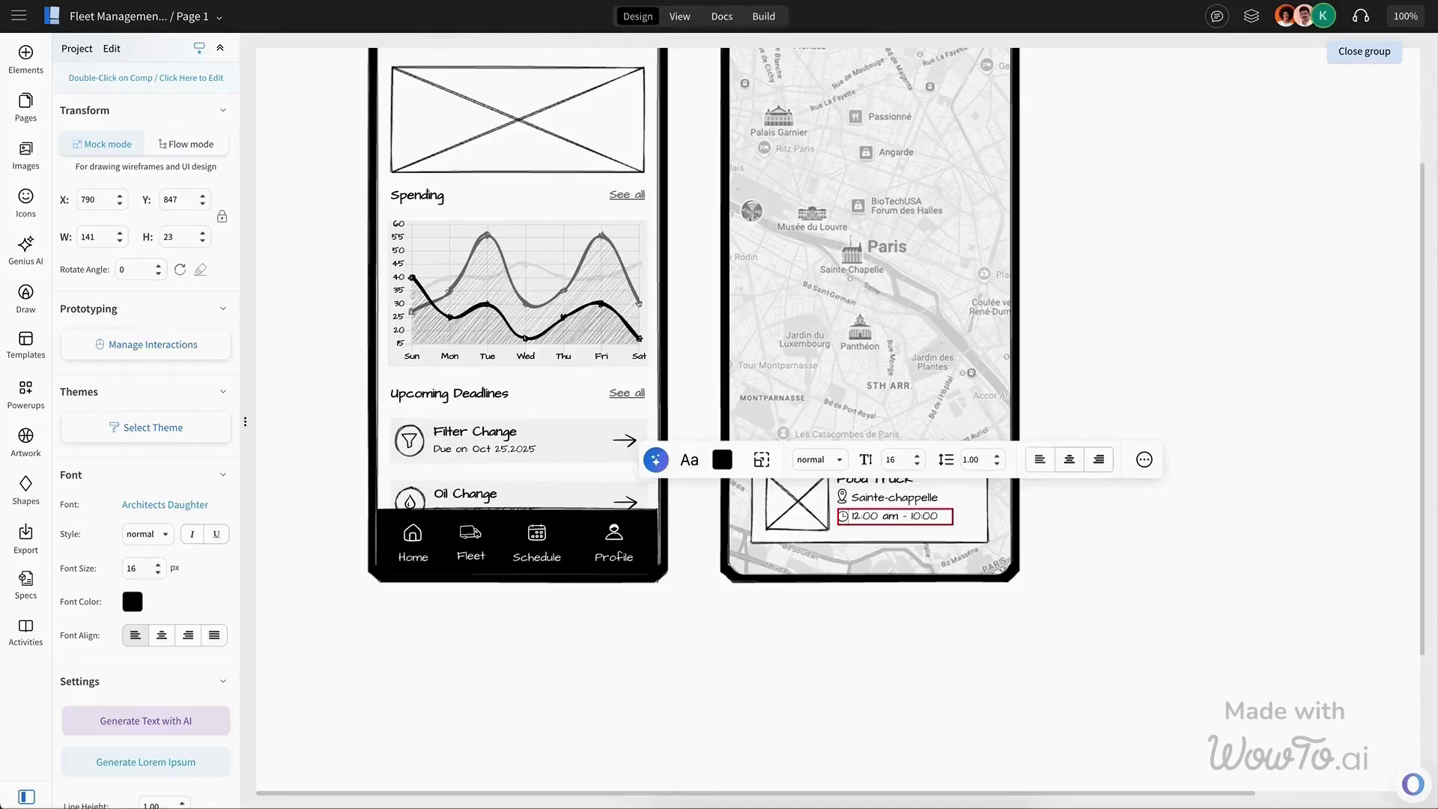
Finish the opening hours text as "12:00 am - 10:00 pm" and widen its text box to 166.
{"action": "key", "text": "Escape"}
{"action": "left_click_drag", "start_coordinate": [953, 518], "coordinate": [974, 519]}
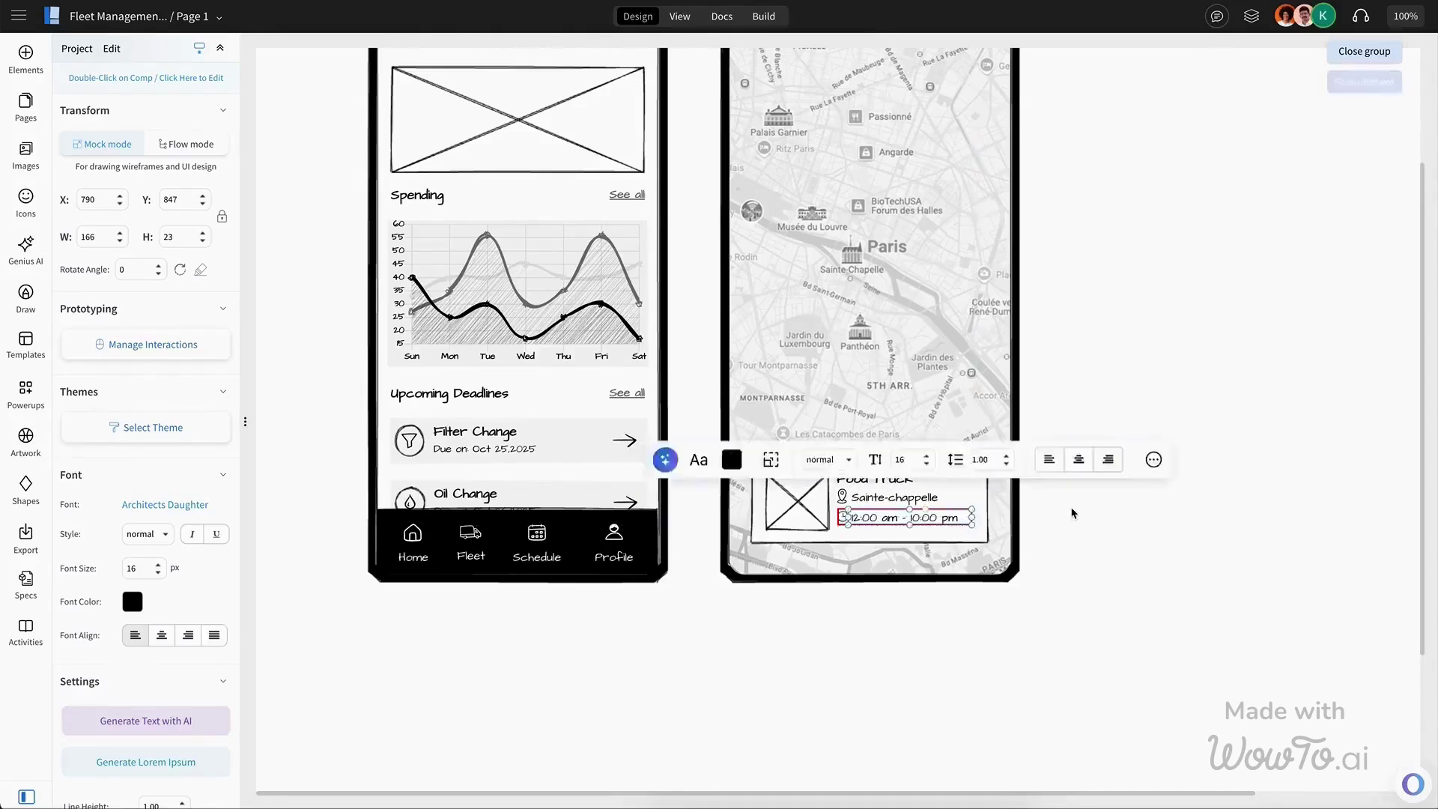
{"action": "left_click", "coordinate": [1073, 510]}
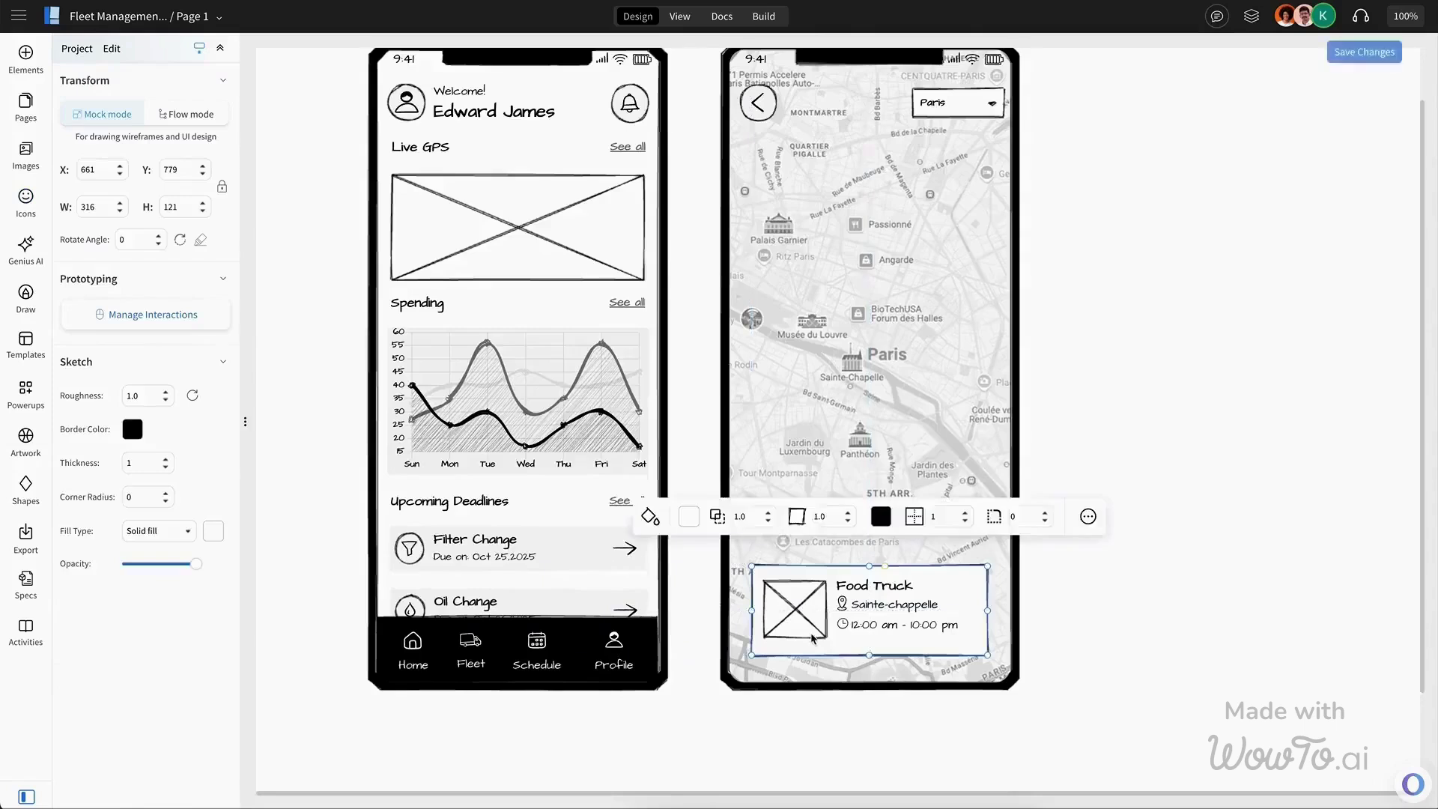
Stretch the image placeholder in the Food Truck card slightly downward to suit the taller card.
{"action": "left_click", "coordinate": [811, 632]}
{"action": "left_click_drag", "start_coordinate": [798, 639], "coordinate": [797, 648]}
{"action": "left_click", "coordinate": [576, 477]}
Search the UI pack for a button and add a small black one, 52 by 22, under the card's opening hours.
{"action": "left_click", "coordinate": [25, 54]}
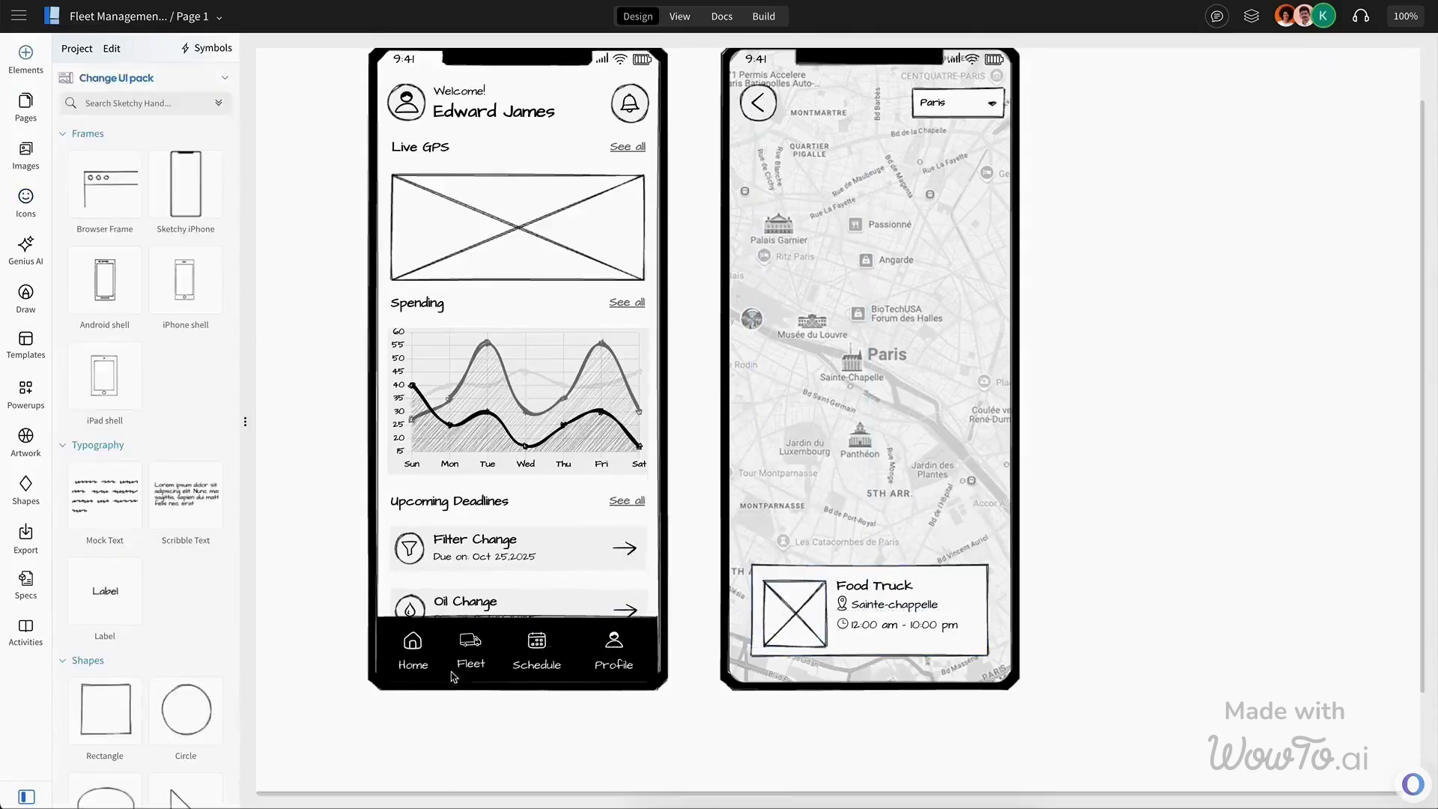
{"action": "left_click", "coordinate": [135, 103]}
{"action": "type", "text": "butt"}
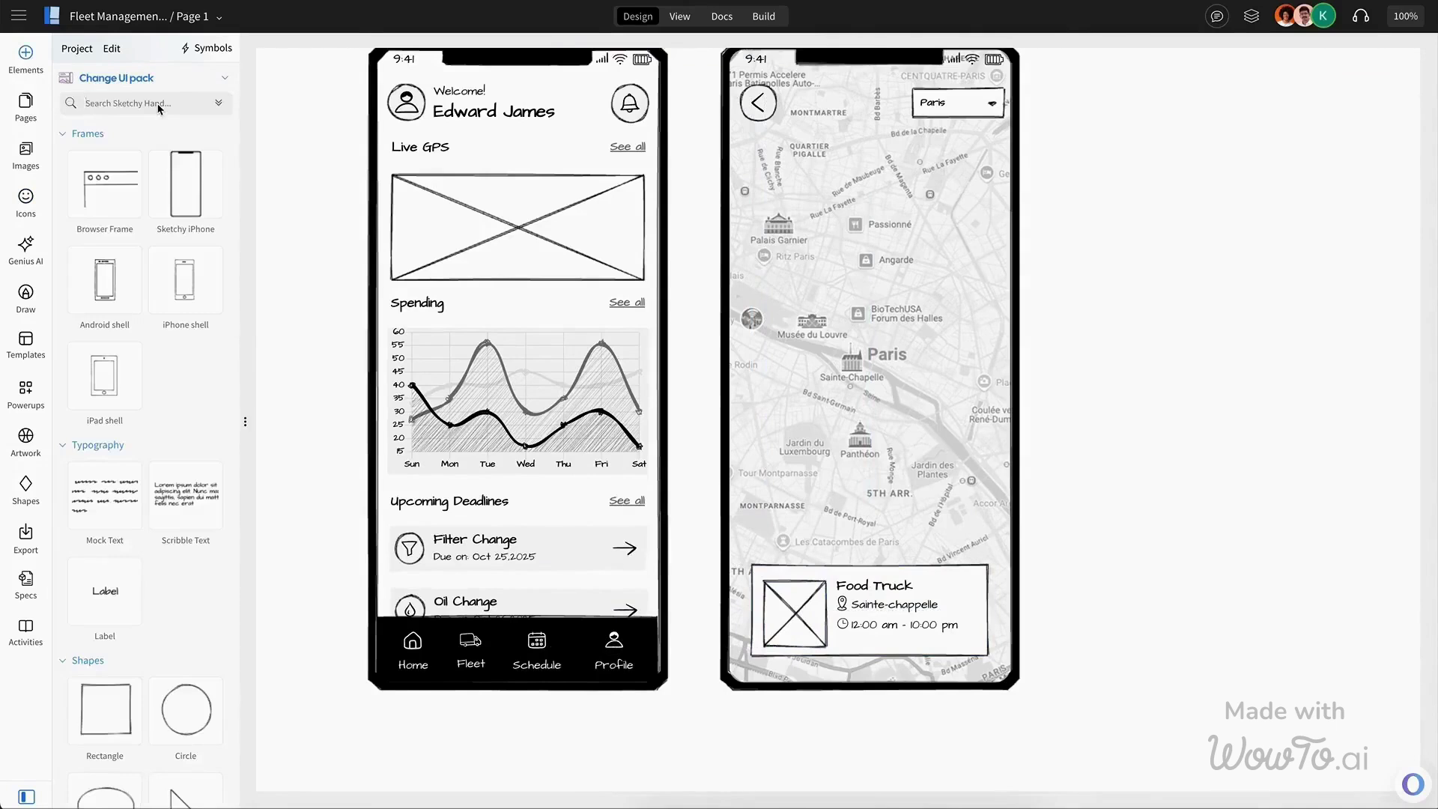
{"action": "left_click_drag", "start_coordinate": [189, 184], "coordinate": [886, 533]}
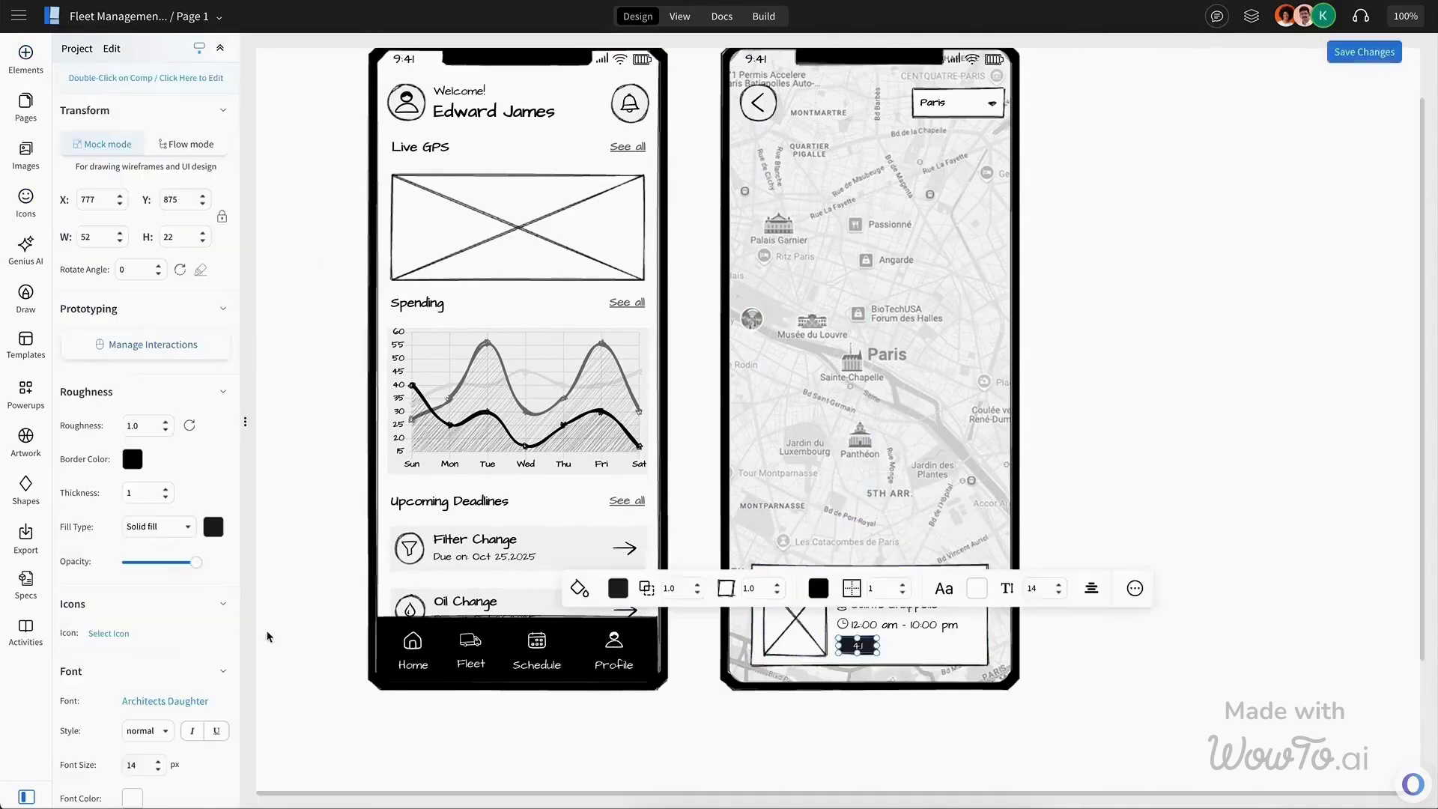
Search the assignable icons for "star" and assign a half-filled star to the card's small black button.
{"action": "left_click", "coordinate": [109, 634]}
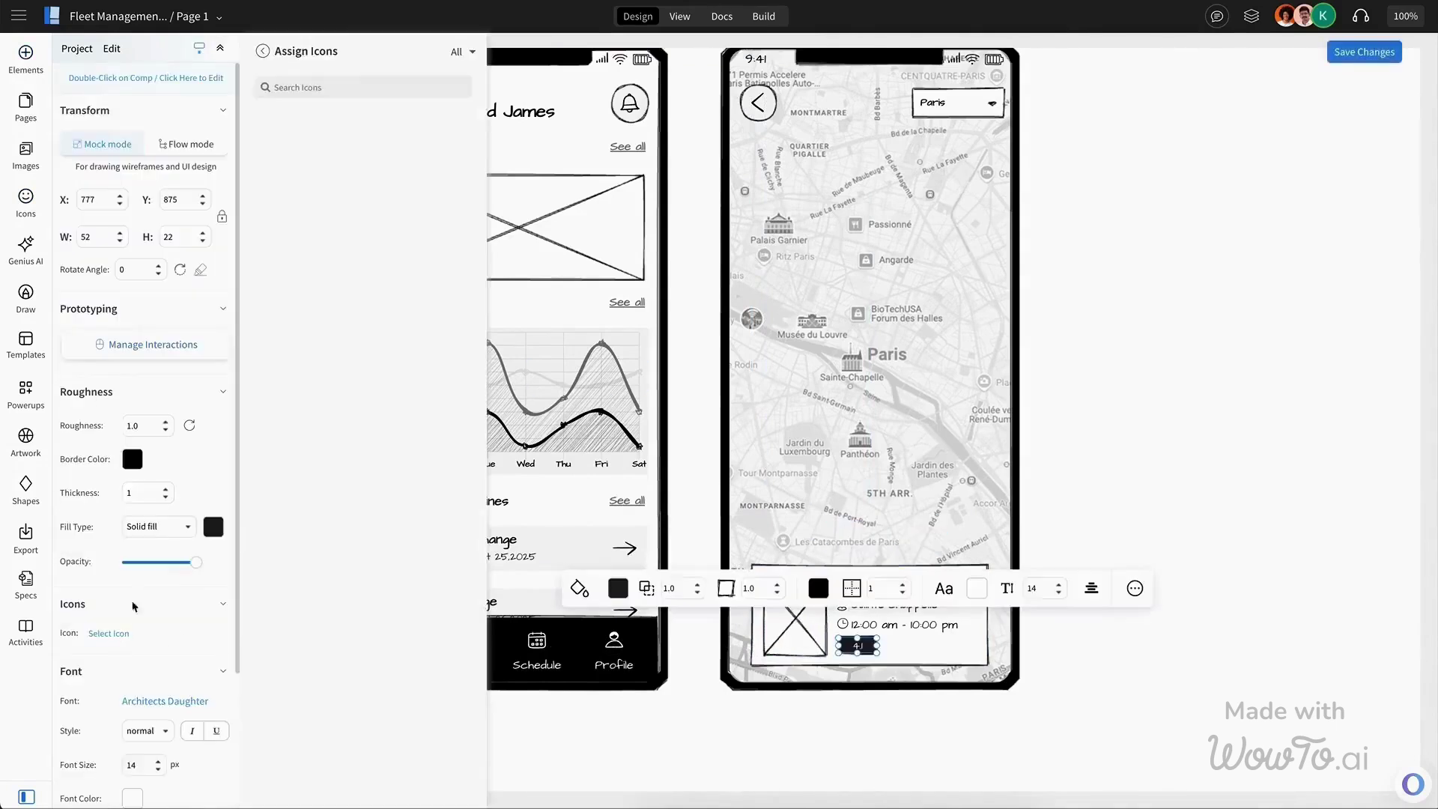
{"action": "left_click", "coordinate": [334, 88]}
{"action": "type", "text": "star"}
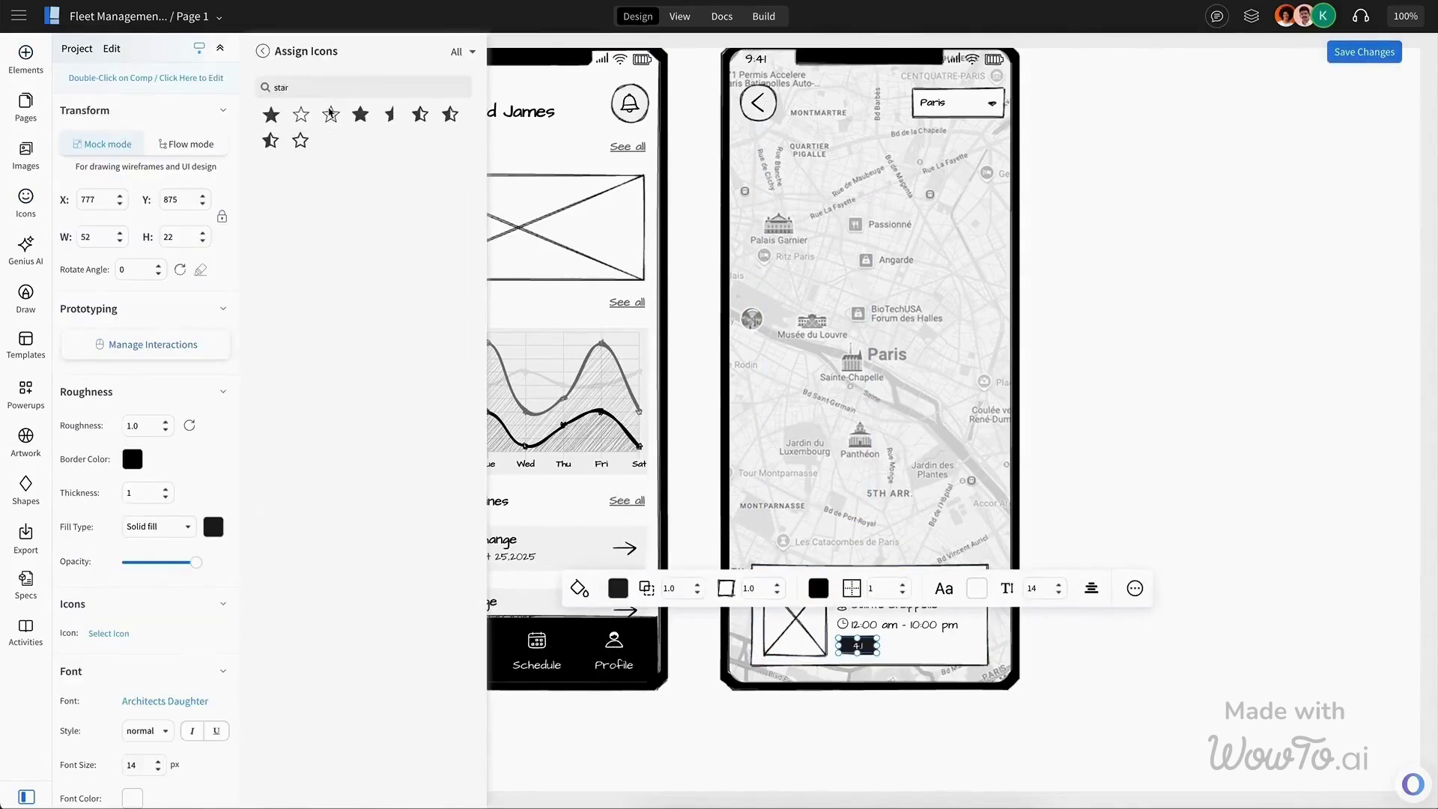
{"action": "left_click", "coordinate": [271, 140]}
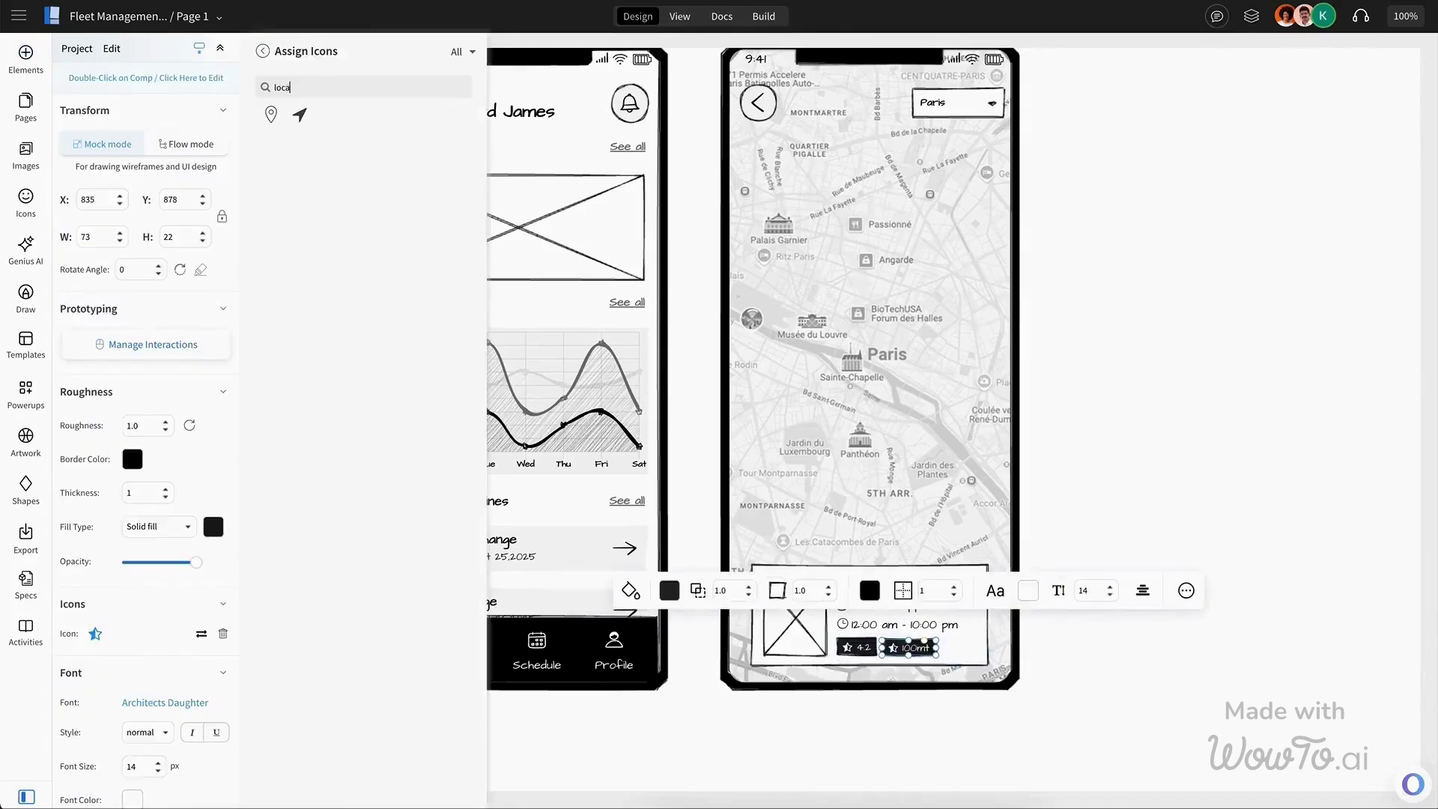
Assign the navigation arrow icon to the card's "100mt" button, select the card's parts together and save the changes.
{"action": "left_click", "coordinate": [317, 116]}
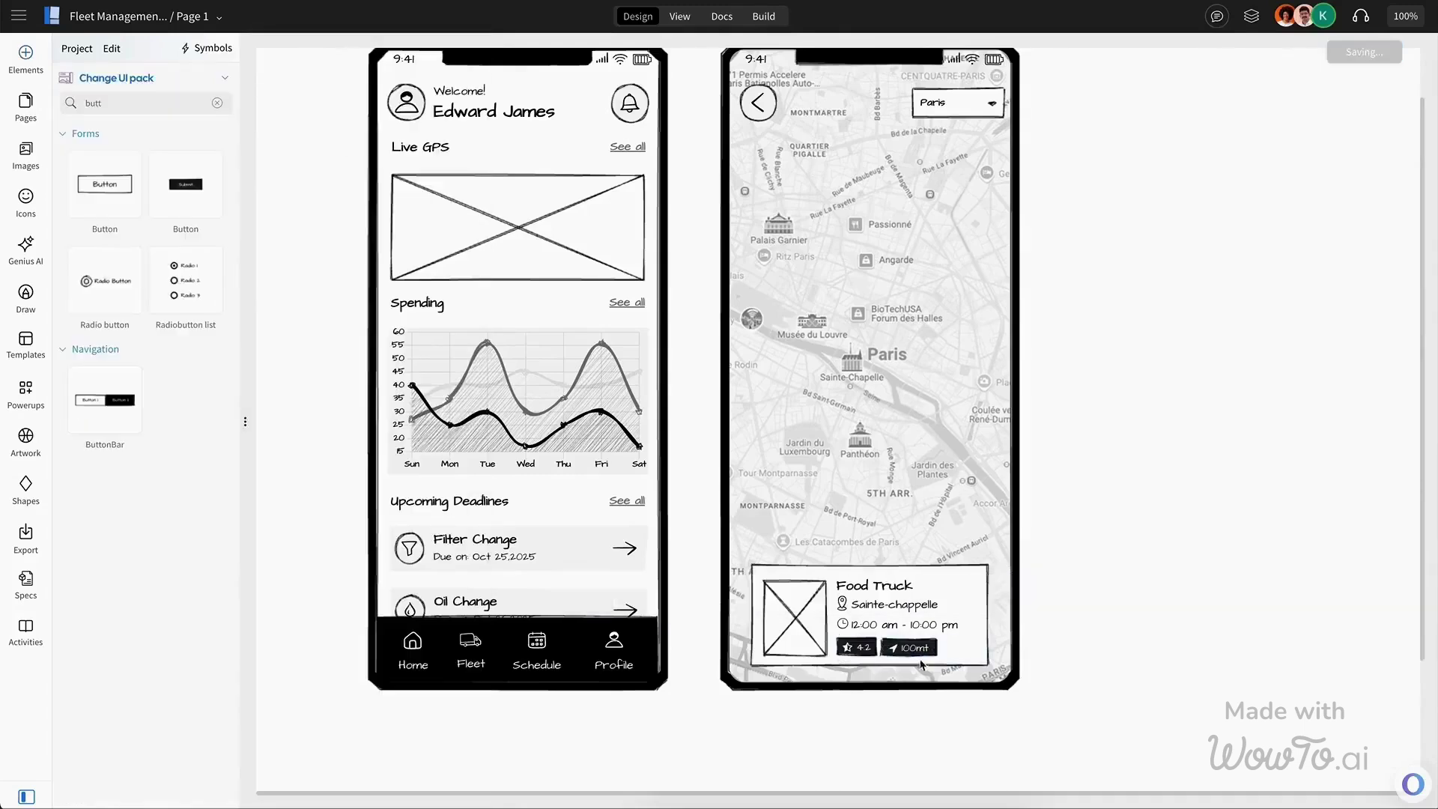
{"action": "left_click", "coordinate": [879, 650], "text": "shift"}
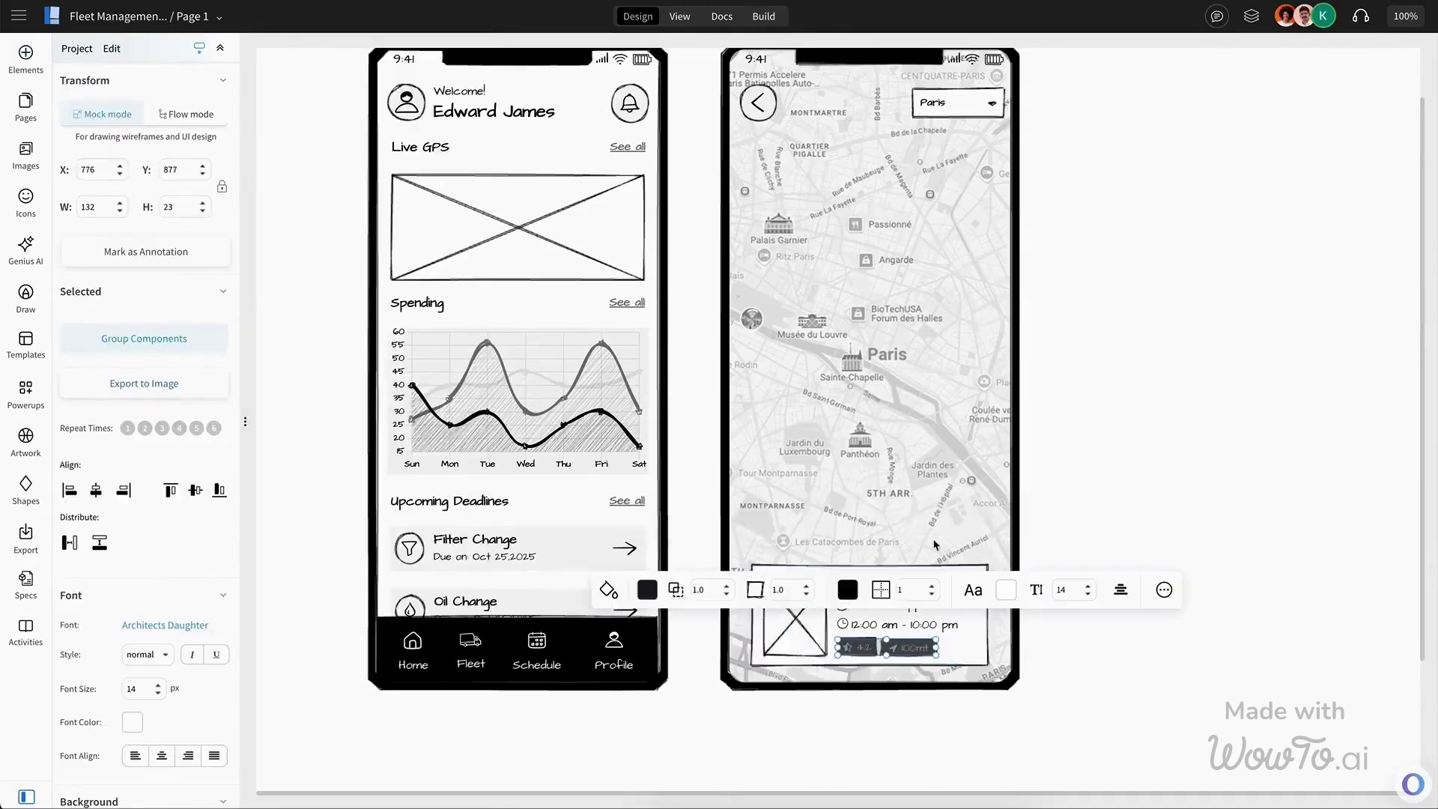
{"action": "left_click_drag", "start_coordinate": [1274, 715], "coordinate": [701, 563]}
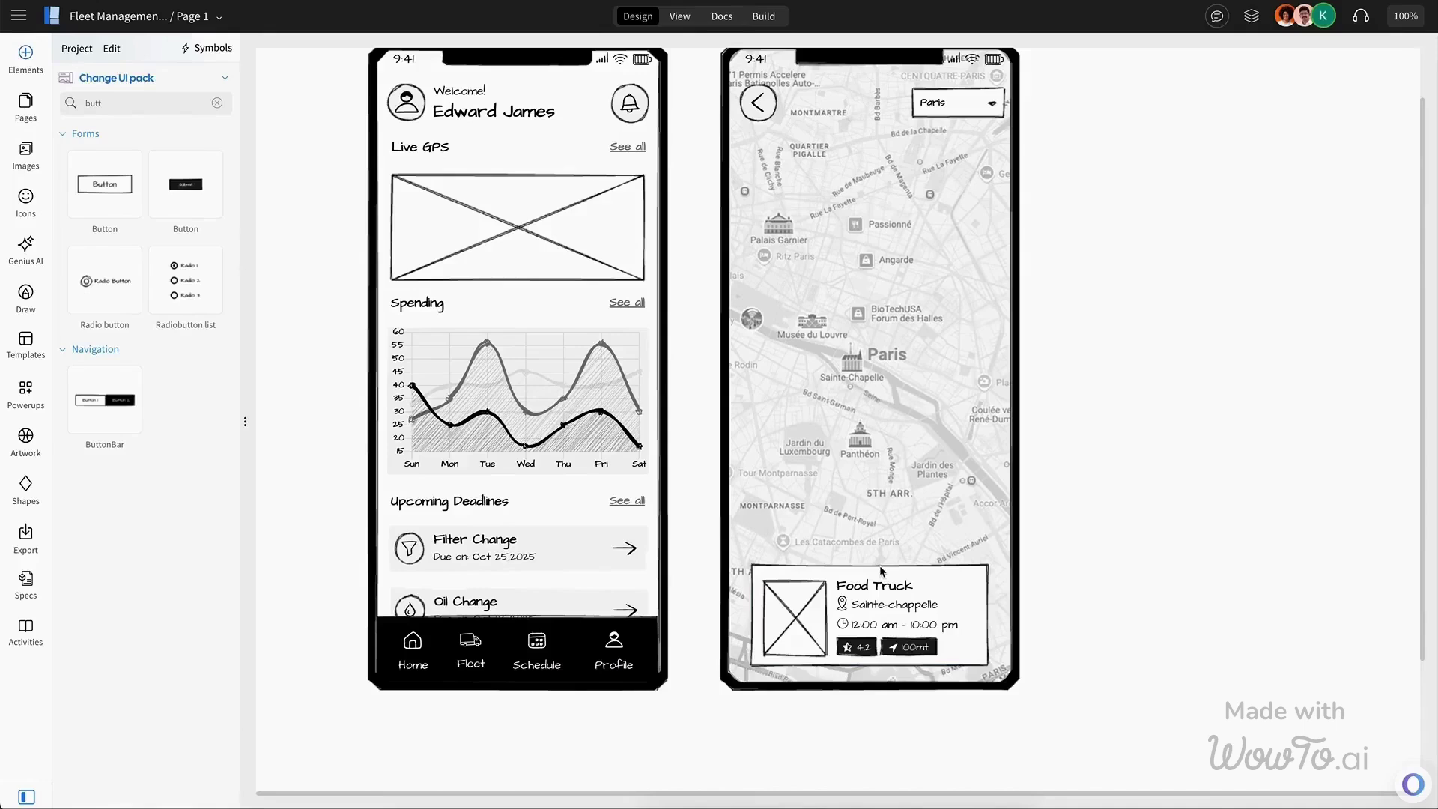
{"action": "left_click", "coordinate": [882, 572]}
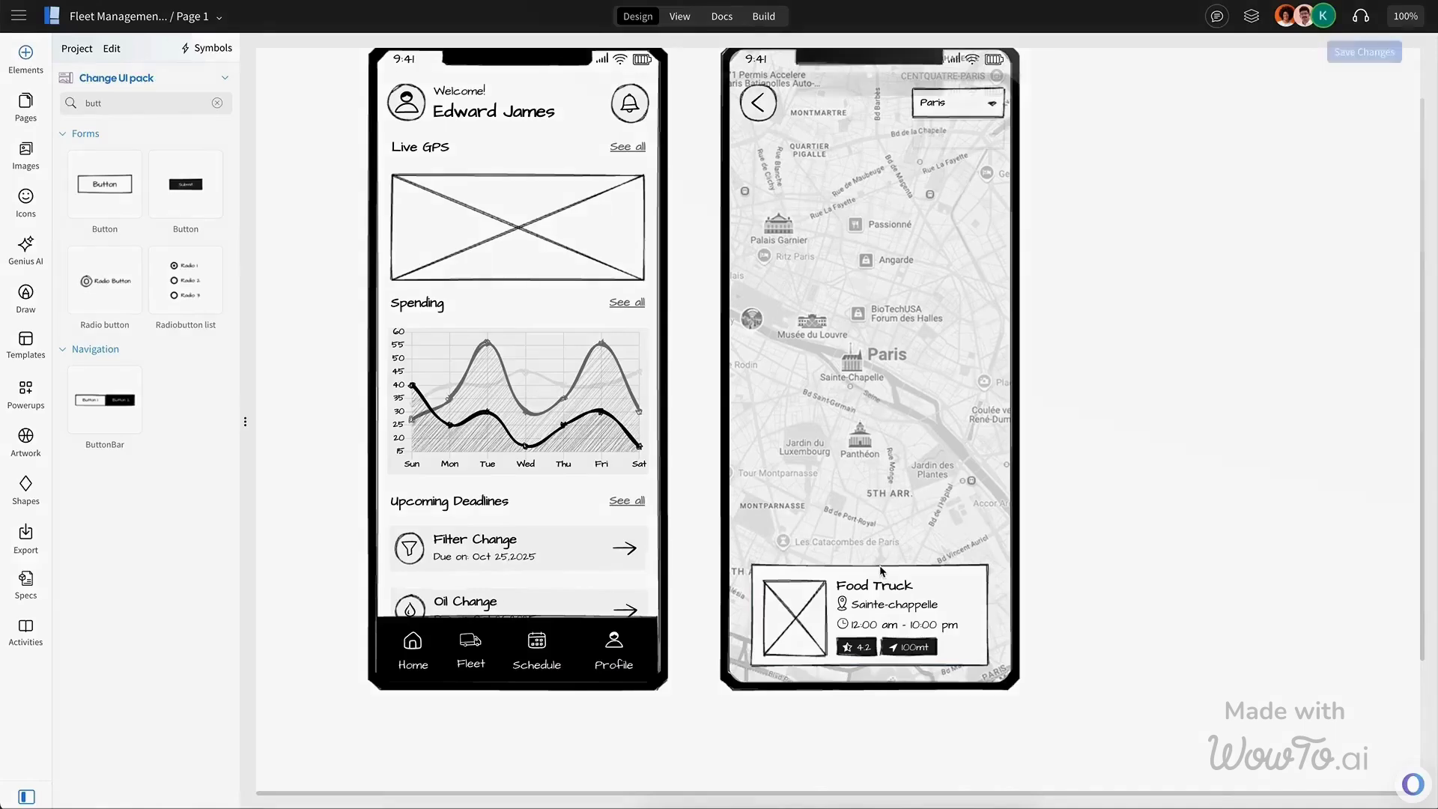
{"action": "key", "text": "ctrl+s"}
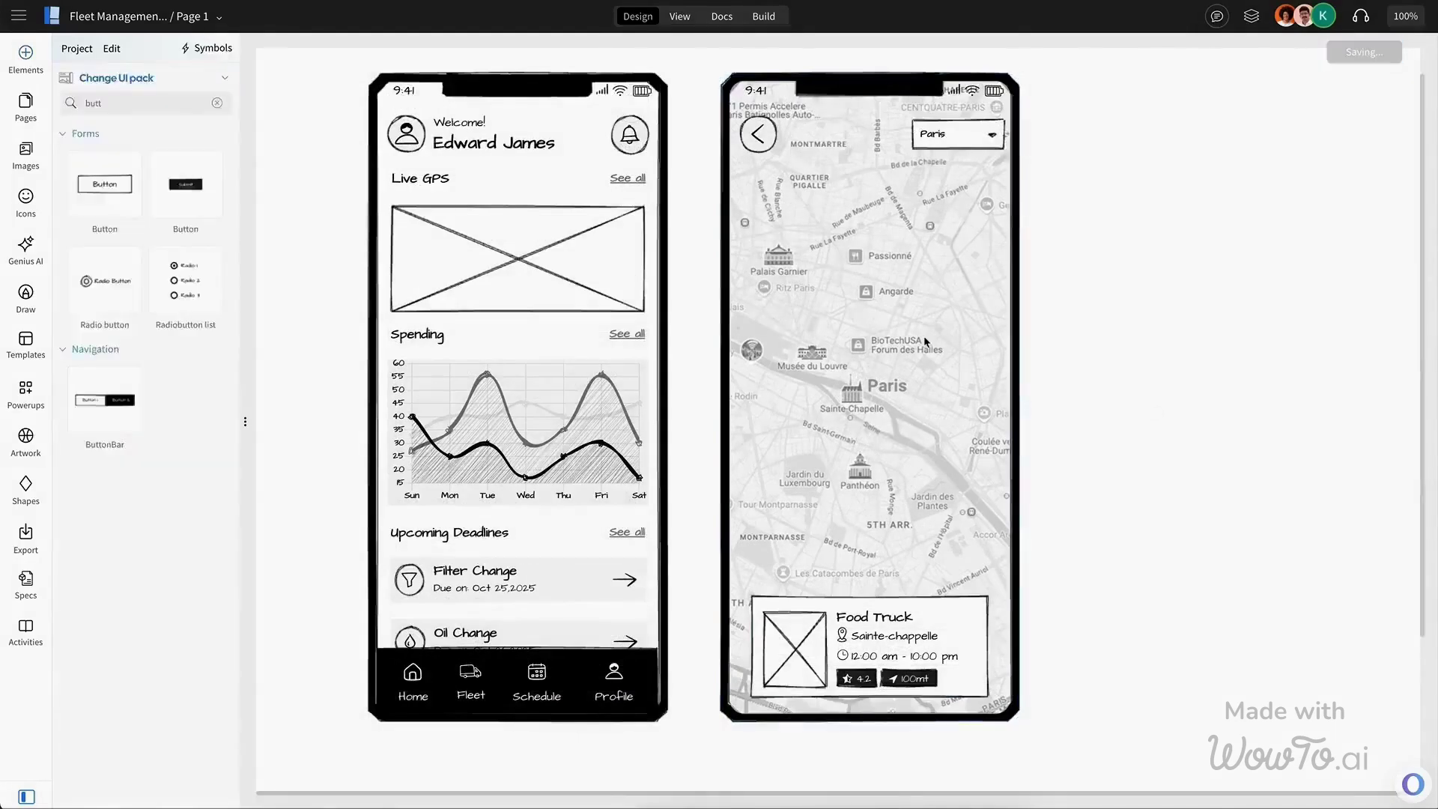
Duplicate the home screen to the right of the map screen and fill the new phone frame with light grey.
{"action": "left_click", "coordinate": [929, 340]}
{"action": "left_click", "coordinate": [572, 282]}
{"action": "left_click_drag", "start_coordinate": [571, 282], "coordinate": [1249, 290]}
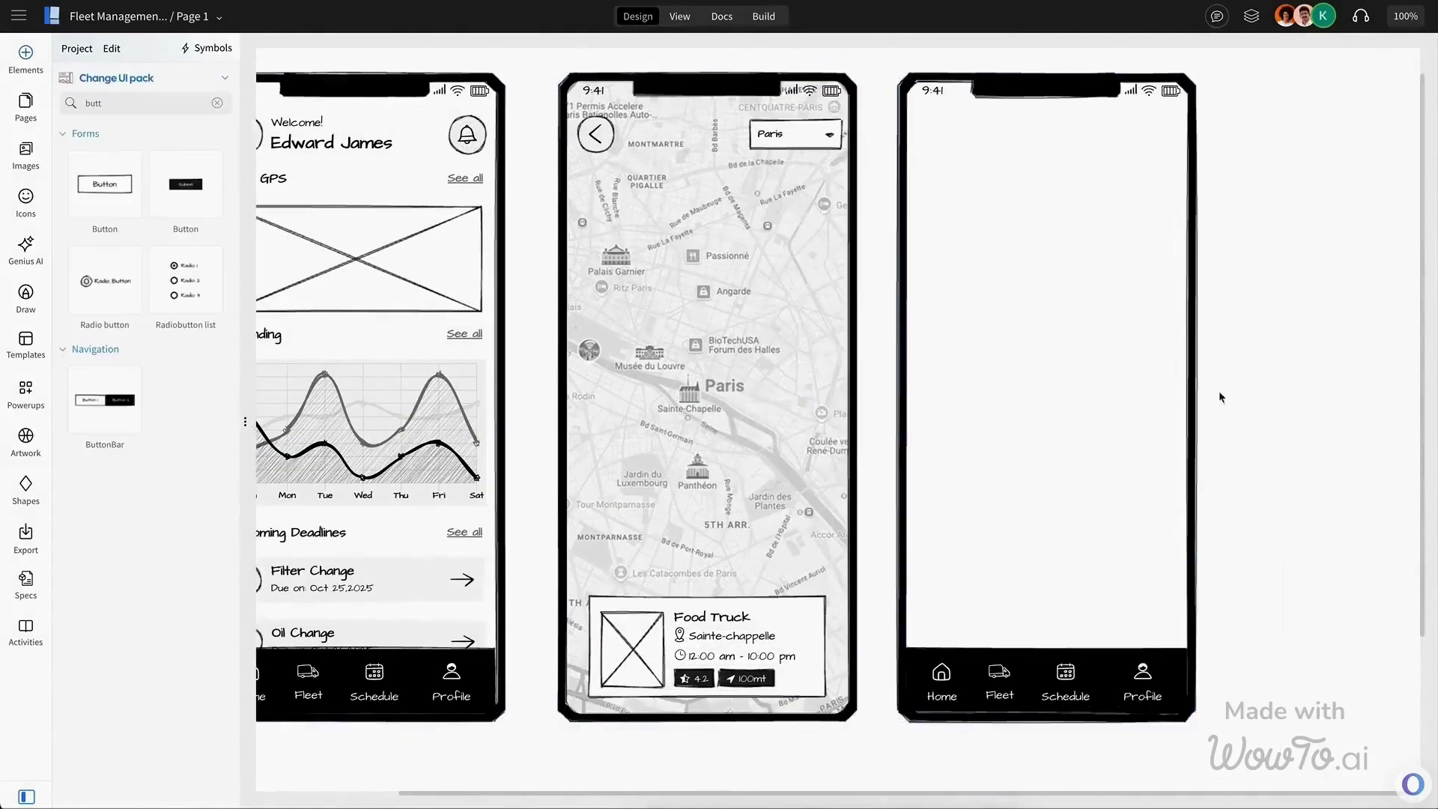
{"action": "left_click", "coordinate": [1077, 390]}
{"action": "left_click", "coordinate": [214, 496]}
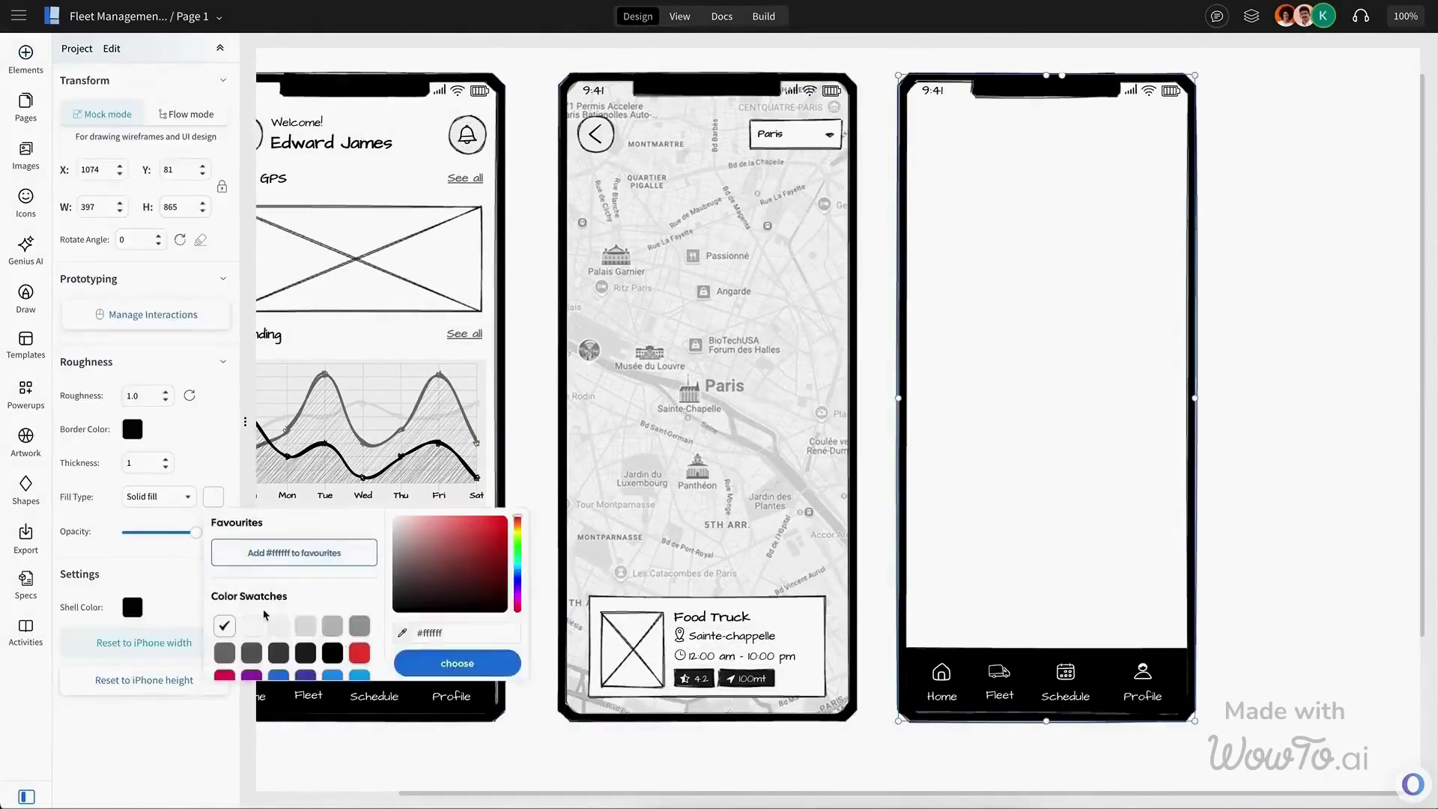
{"action": "left_click", "coordinate": [278, 625]}
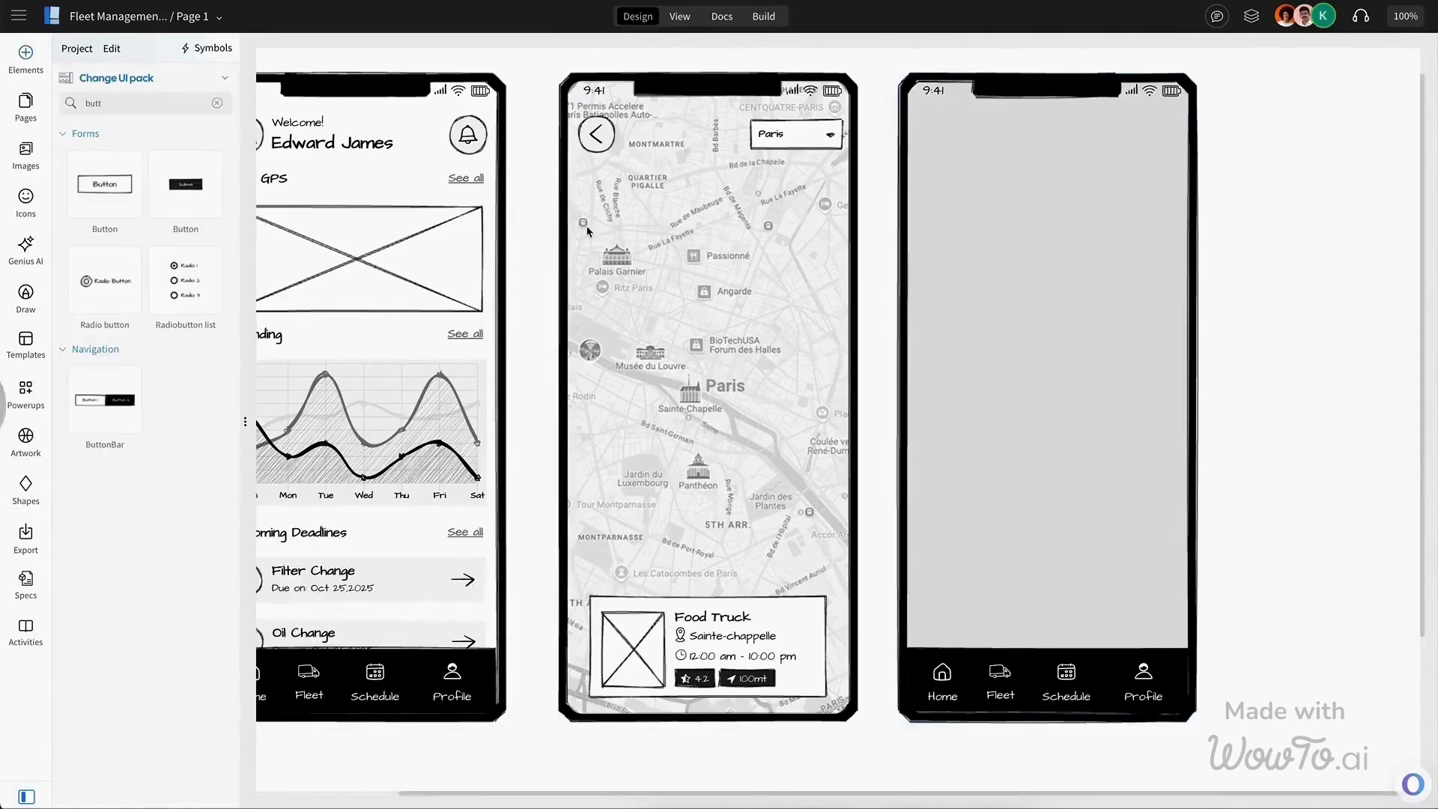
Copy the map screen's round back button into the new screen's header and duplicate it at the header's opposite end.
{"action": "left_click_drag", "start_coordinate": [604, 141], "coordinate": [945, 140]}
{"action": "scroll", "coordinate": [989, 160], "scroll_direction": "left", "scroll_amount": 1}
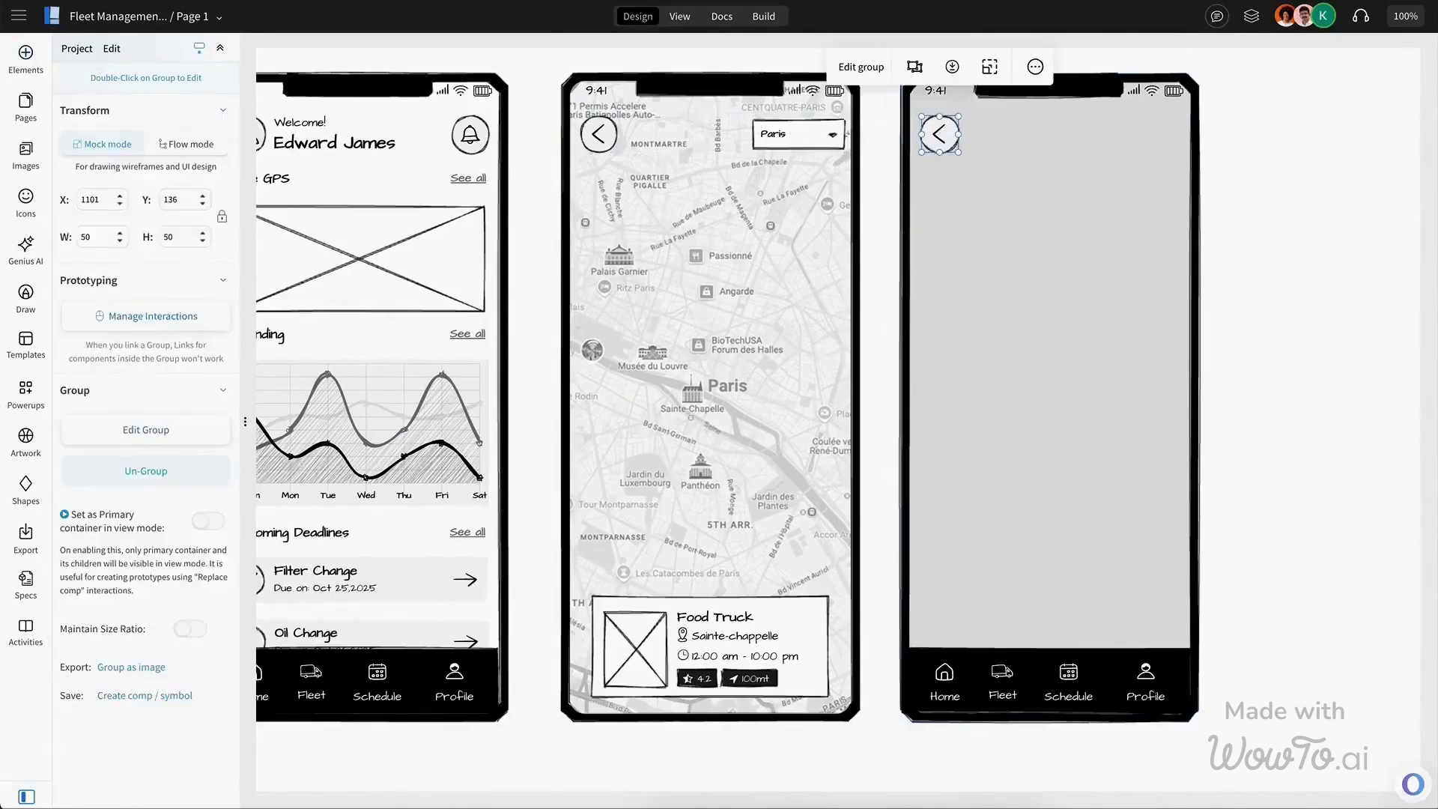
{"action": "left_click_drag", "start_coordinate": [941, 137], "coordinate": [1167, 140]}
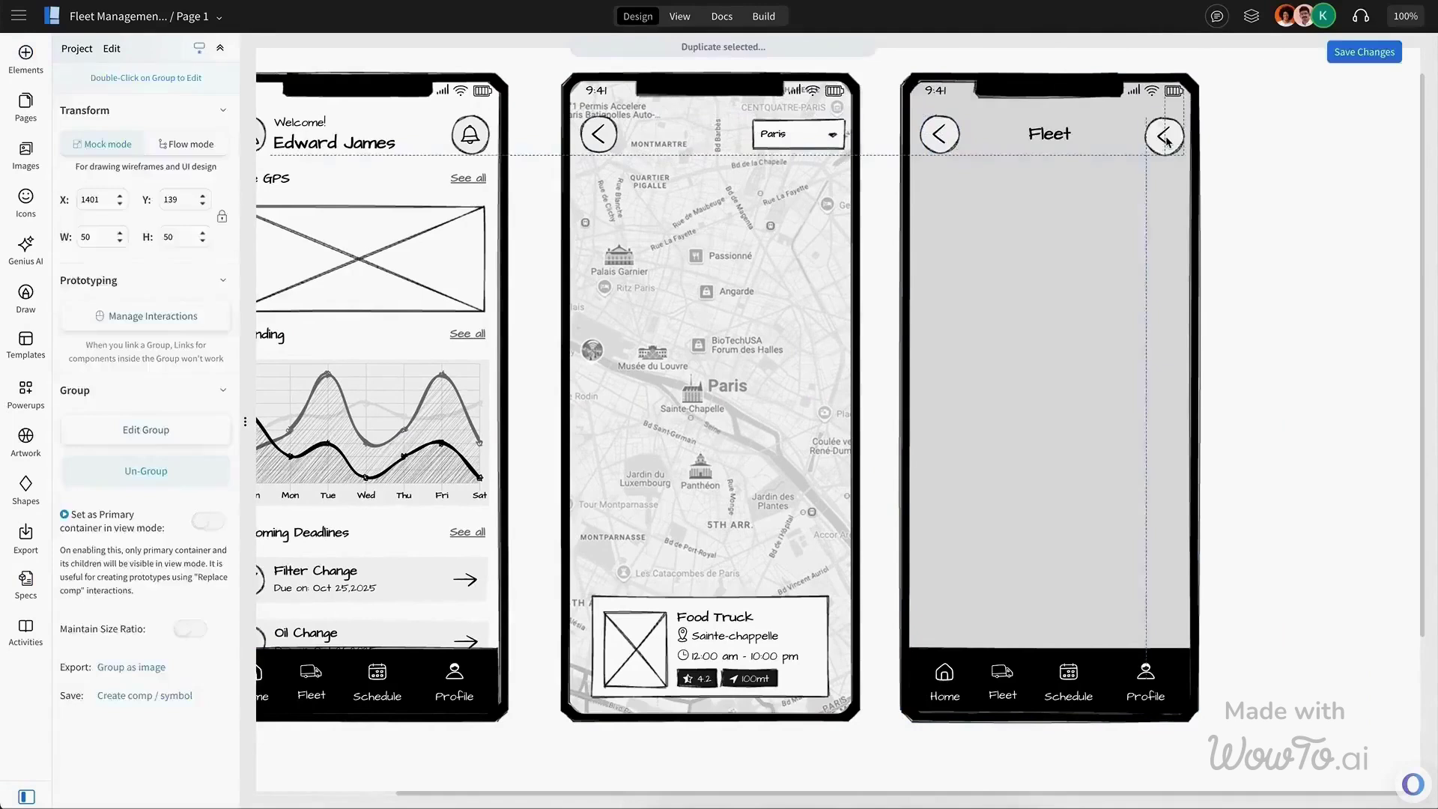
{"action": "left_click", "coordinate": [949, 142], "text": "shift"}
{"action": "left_click", "coordinate": [1166, 136]}
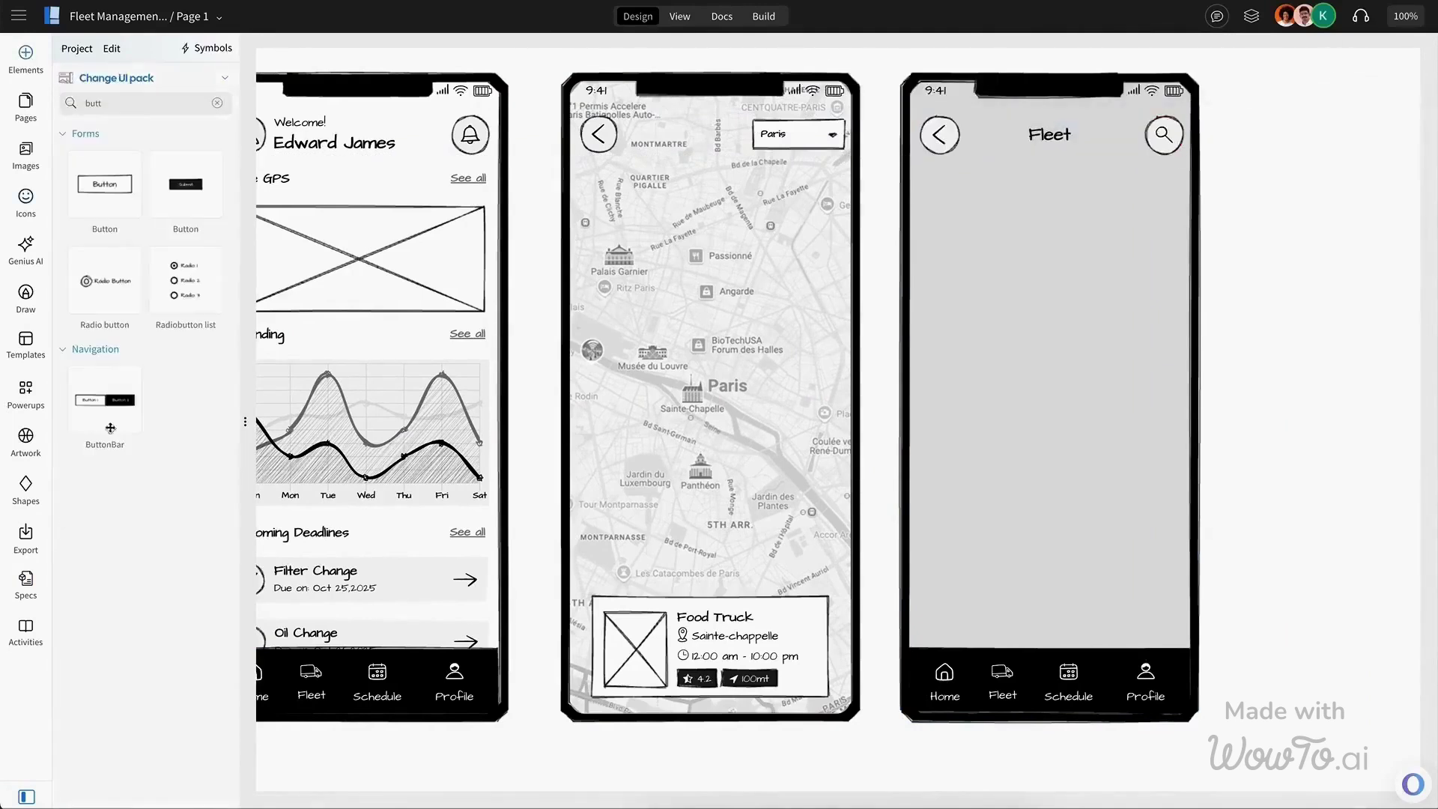
Add a button bar below the Fleet header with the options "Drivers" and "Vehicles".
{"action": "left_click", "coordinate": [218, 105]}
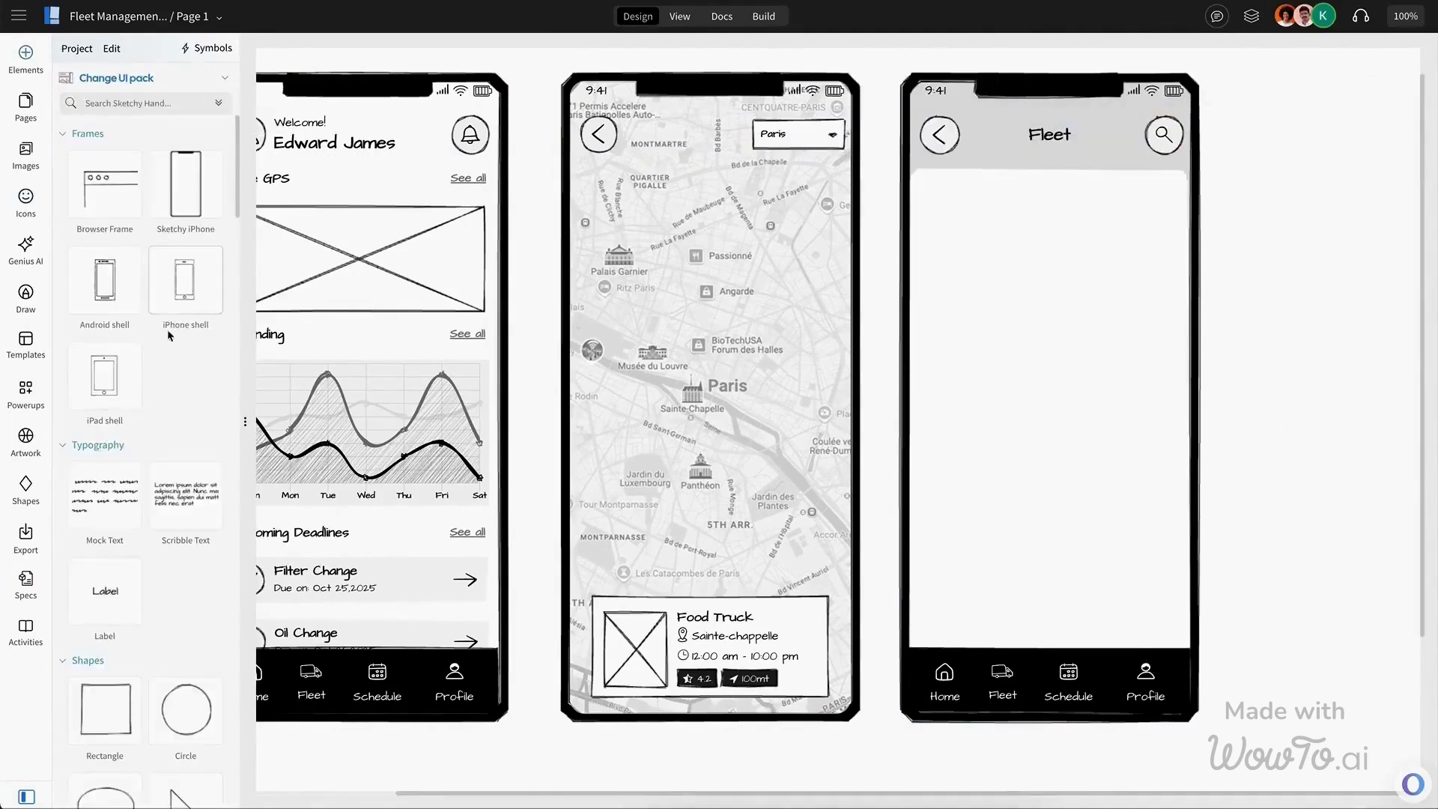
{"action": "scroll", "coordinate": [169, 335], "scroll_direction": "down", "scroll_amount": 20}
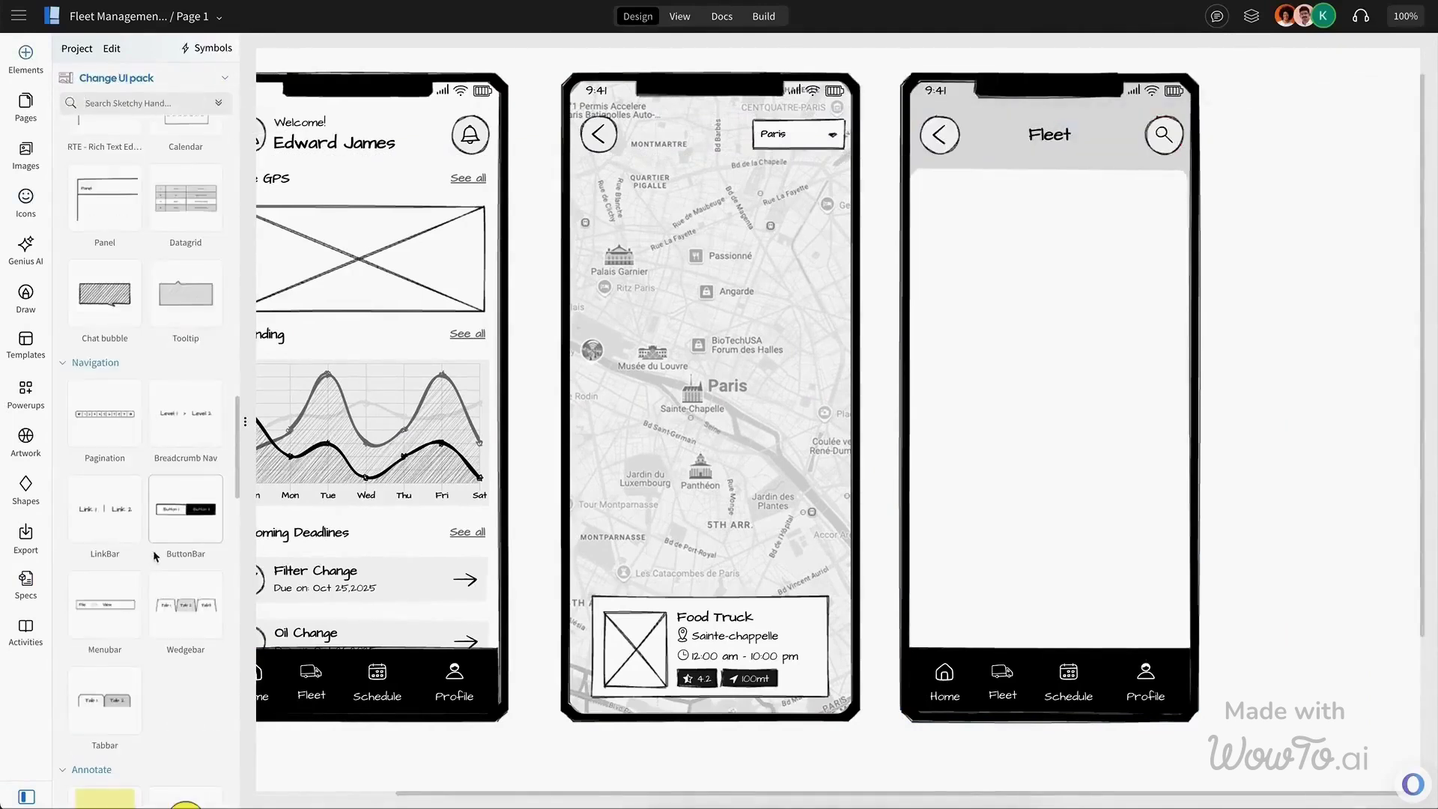
{"action": "left_click_drag", "start_coordinate": [156, 556], "coordinate": [1049, 204]}
{"action": "type", "text": "Drivers"}
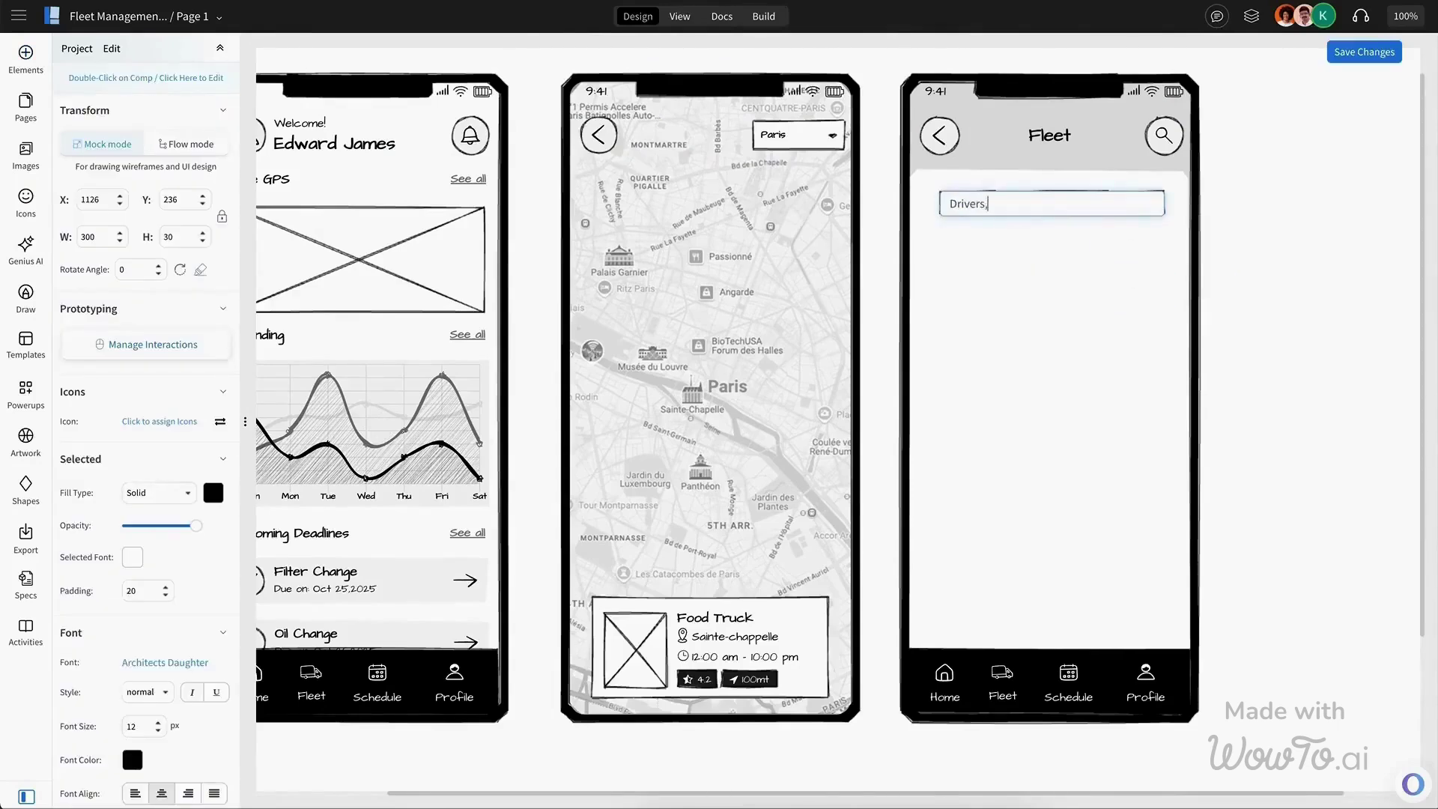
{"action": "type", "text": ",Vehicl"}
{"action": "type", "text": "es"}
{"action": "left_click", "coordinate": [1017, 207]}
Add an avatar under the button bar and copy the Filter Change title and due date text from the home screen beside it.
{"action": "left_click_drag", "start_coordinate": [122, 279], "coordinate": [943, 267]}
{"action": "scroll", "coordinate": [1074, 307], "scroll_direction": "up", "scroll_amount": 1}
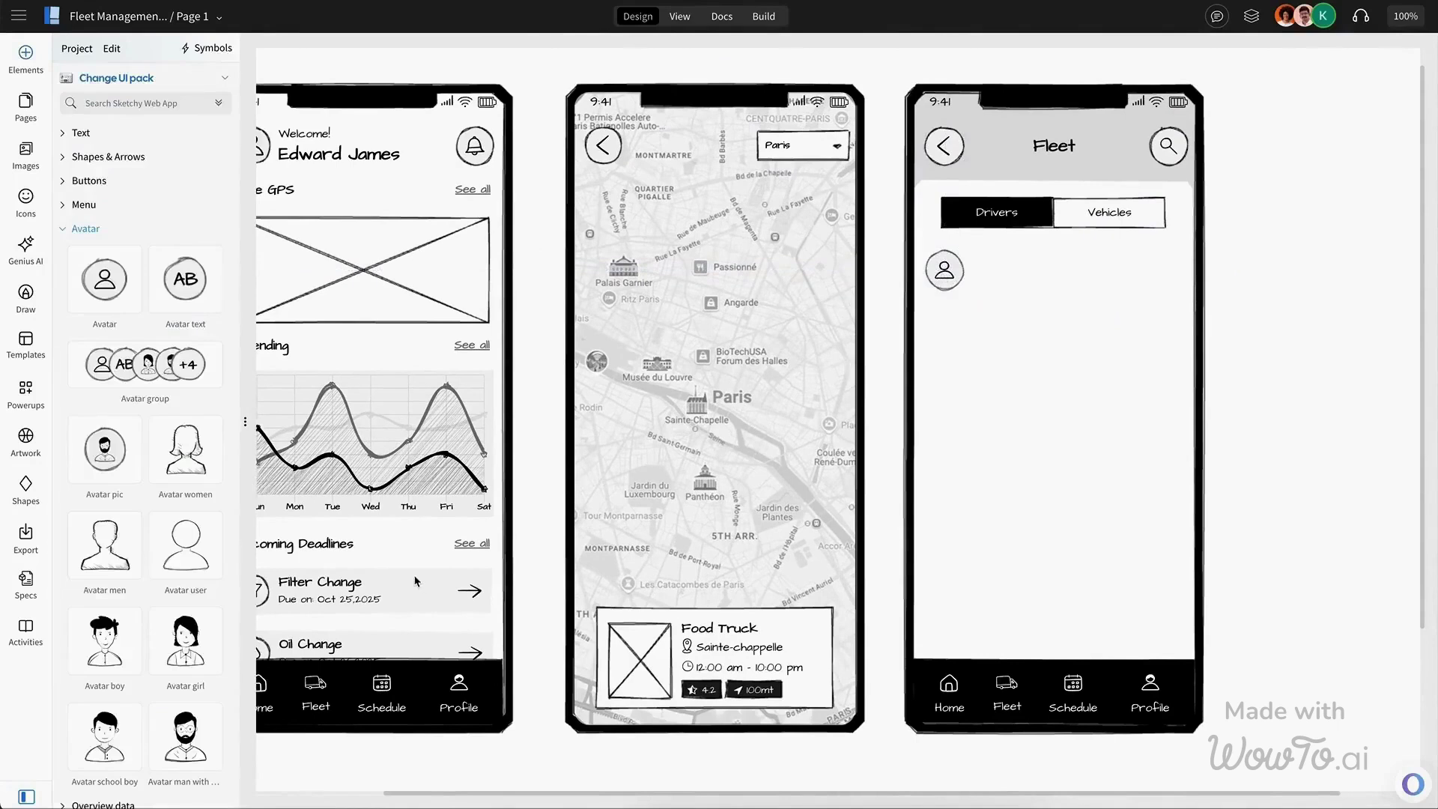
{"action": "scroll", "coordinate": [415, 582], "scroll_direction": "left", "scroll_amount": 1}
{"action": "double_click", "coordinate": [363, 597]}
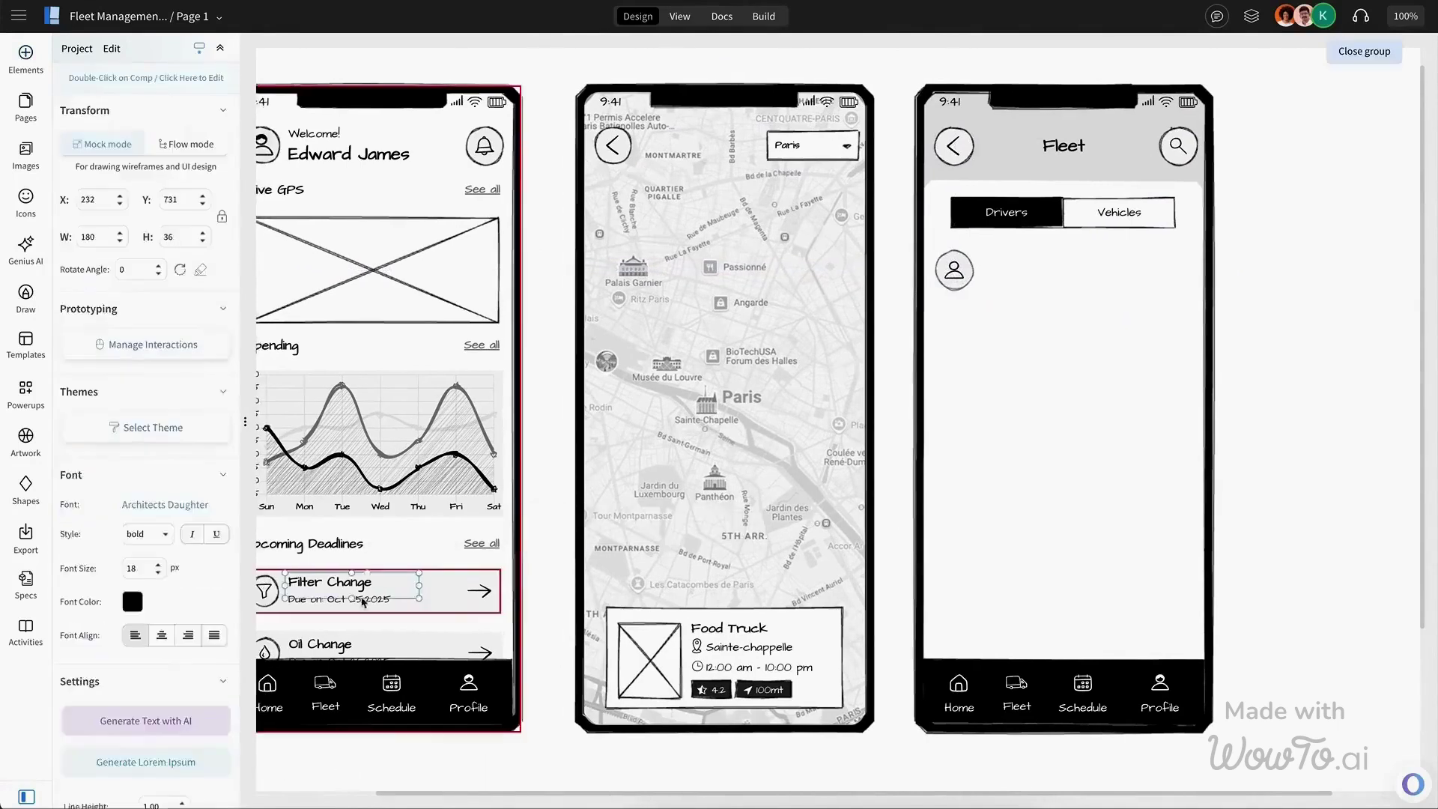
{"action": "left_click", "coordinate": [330, 582], "text": "shift"}
{"action": "key", "text": "ctrl+c"}
{"action": "key", "text": "ctrl+v"}
{"action": "left_click_drag", "start_coordinate": [359, 597], "coordinate": [1052, 279]}
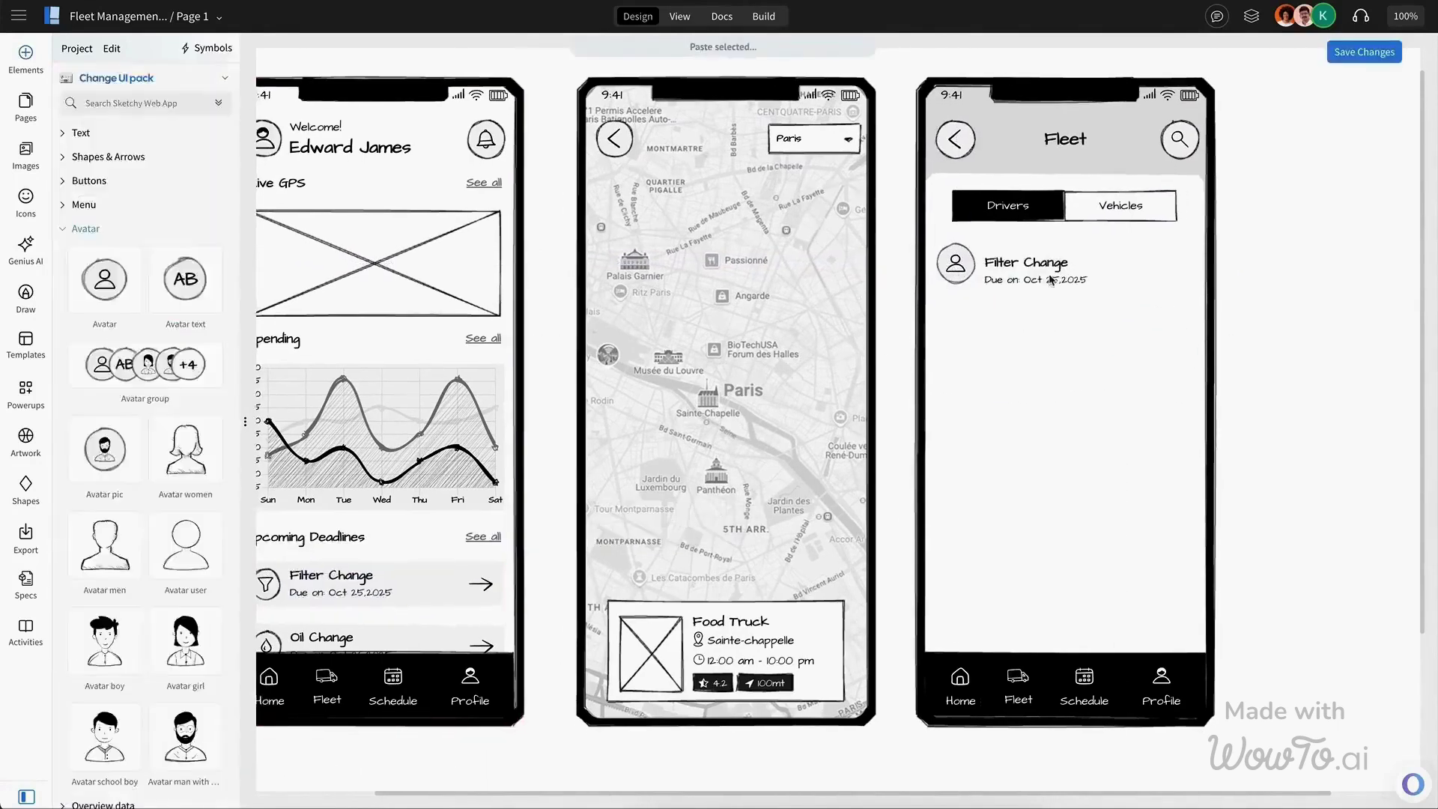
Set the copied title's height to 30 and move the title and date lines so they sit neatly spaced beside the avatar.
{"action": "left_click", "coordinate": [1052, 268]}
{"action": "scroll", "coordinate": [1054, 330], "scroll_direction": "up", "scroll_amount": 1}
{"action": "double_click", "coordinate": [174, 236]}
{"action": "type", "text": "30"}
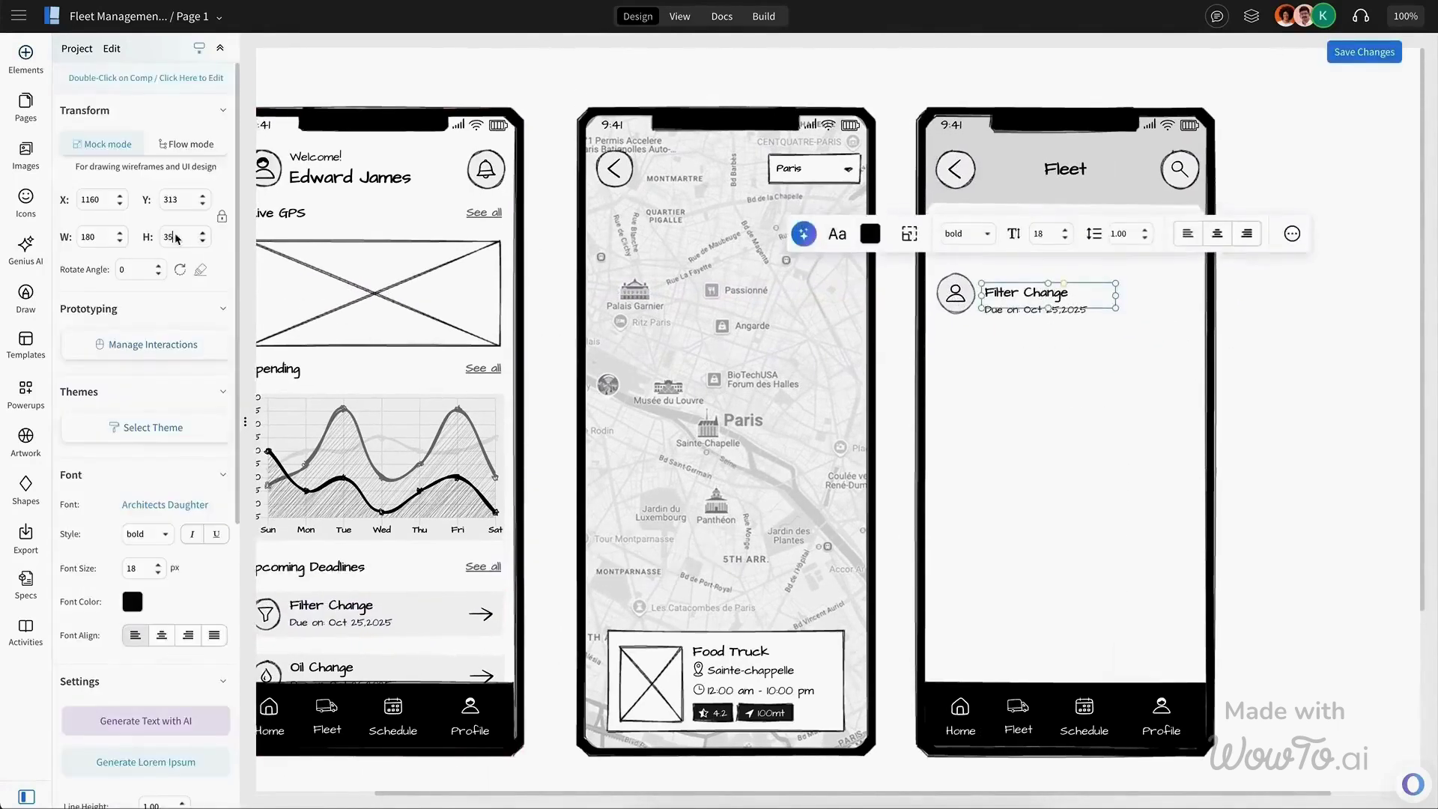
{"action": "left_click", "coordinate": [1273, 337]}
{"action": "left_click_drag", "start_coordinate": [1026, 293], "coordinate": [1026, 282]}
{"action": "left_click_drag", "start_coordinate": [1002, 315], "coordinate": [1002, 310]}
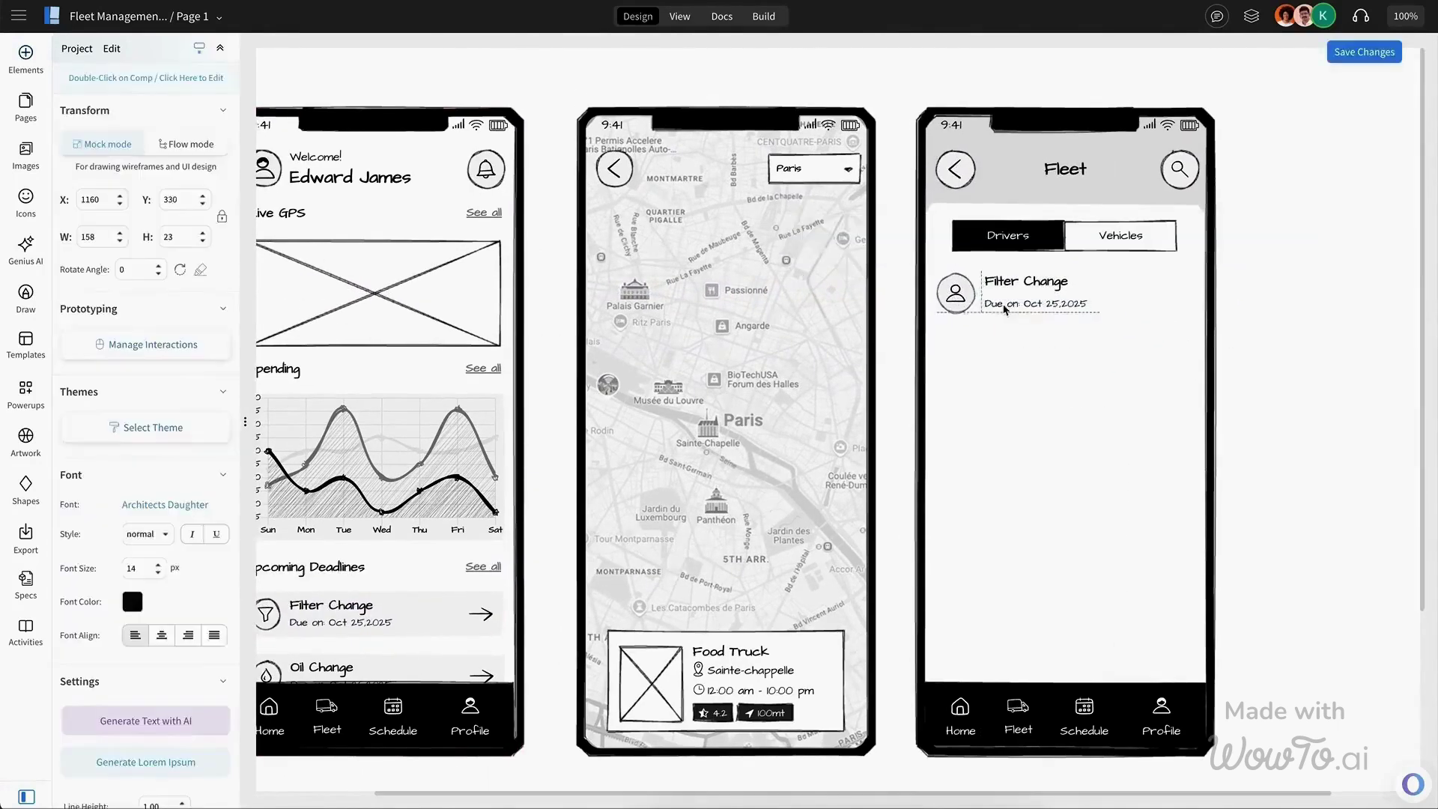
Replace the copied title with the driver's full name and the date line with "Paris".
{"action": "double_click", "coordinate": [1037, 282]}
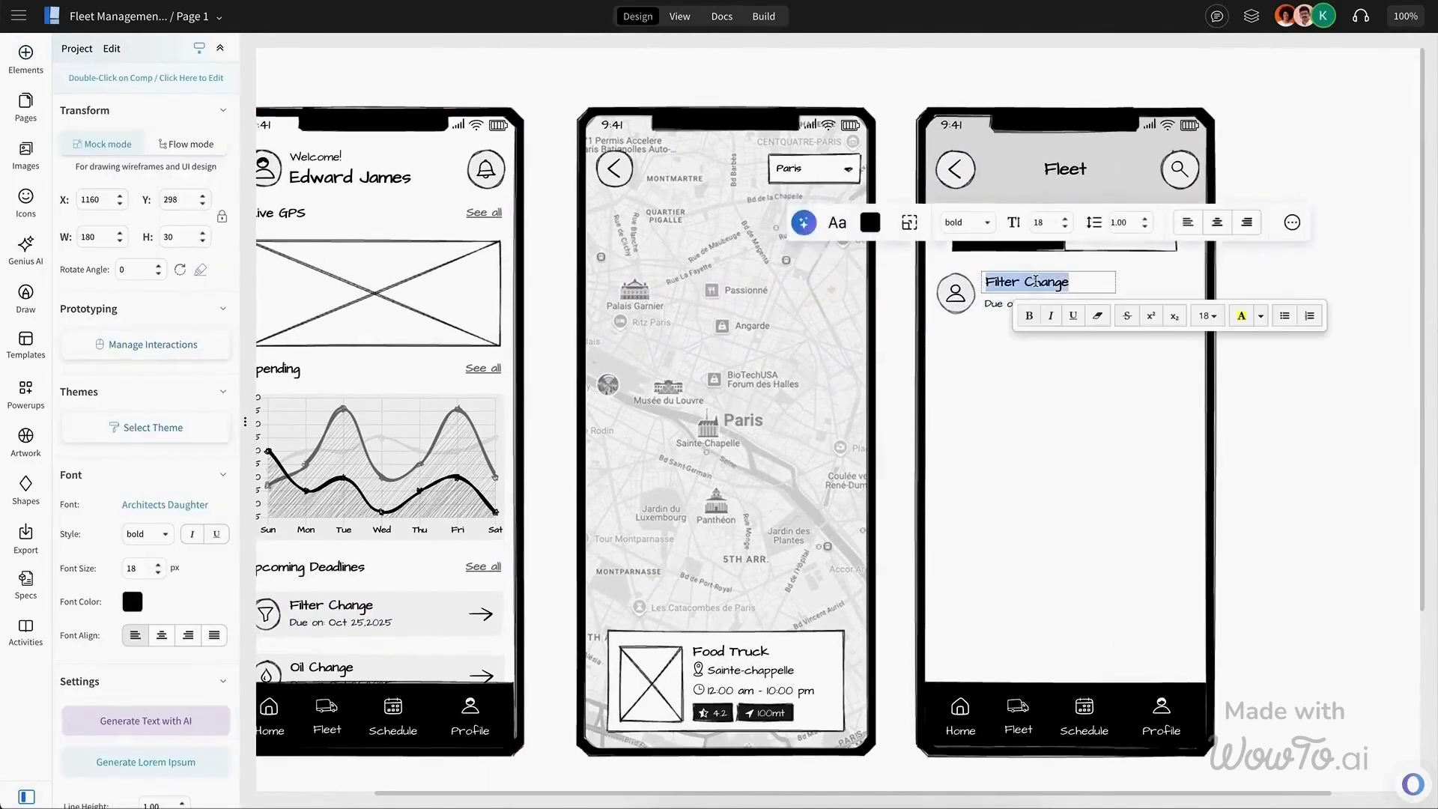
{"action": "type", "text": "Mark Adam"}
{"action": "double_click", "coordinate": [1026, 308]}
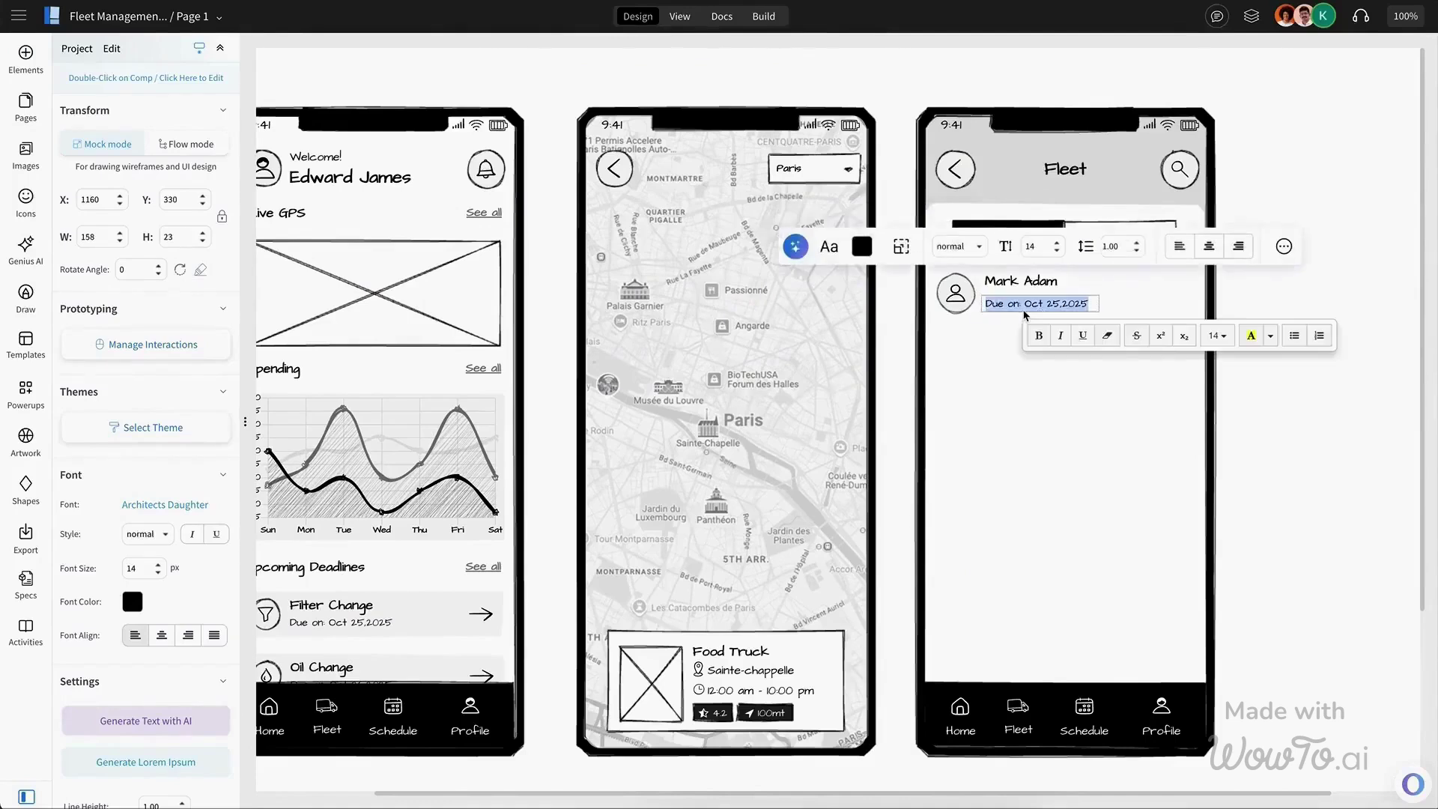
{"action": "type", "text": "Paris"}
Copy the star rating button from the Food Truck card into the driver row and set its text to "3.8".
{"action": "left_click", "coordinate": [723, 718]}
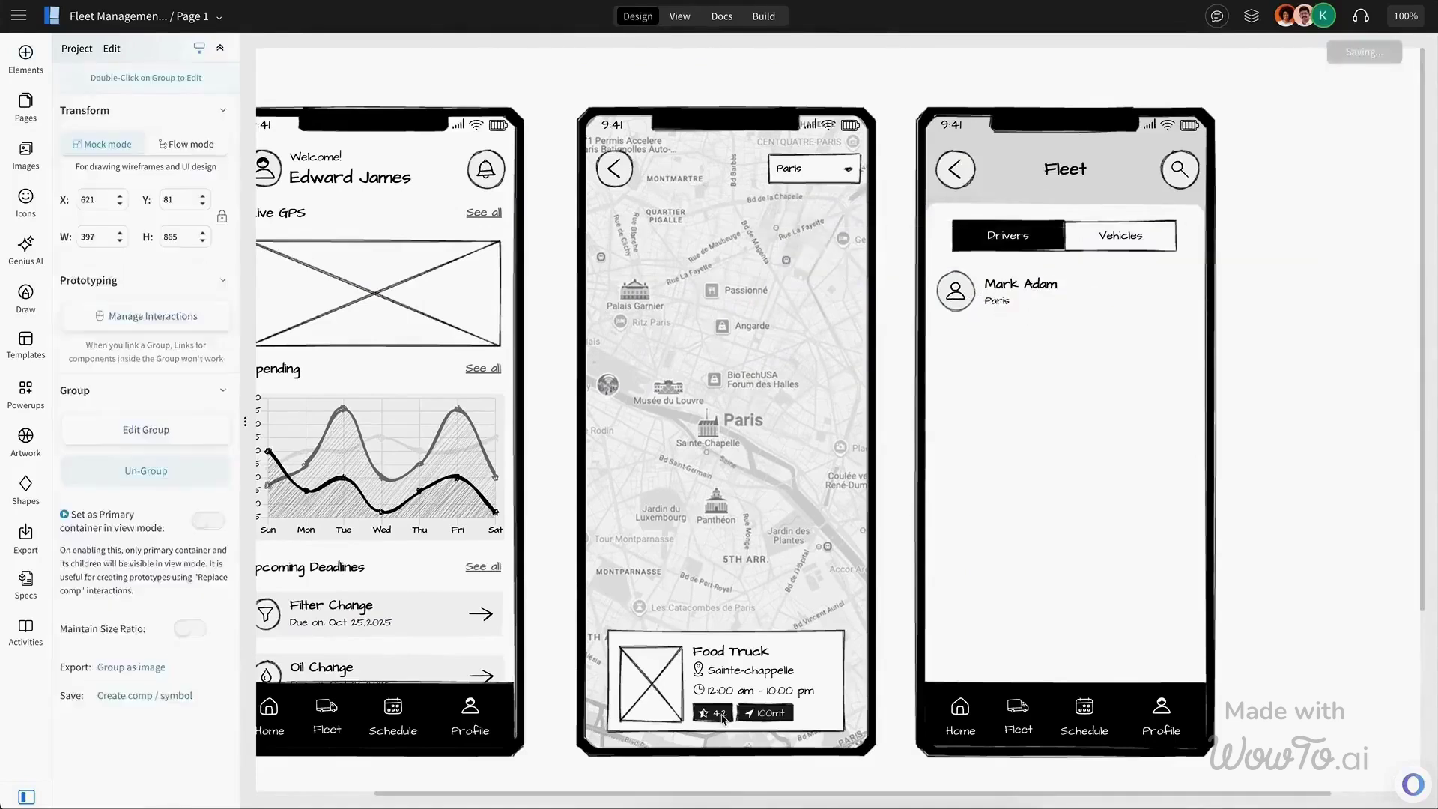
{"action": "double_click", "coordinate": [722, 717]}
{"action": "left_click", "coordinate": [723, 717]}
{"action": "left_click_drag", "start_coordinate": [722, 718], "coordinate": [1148, 298]}
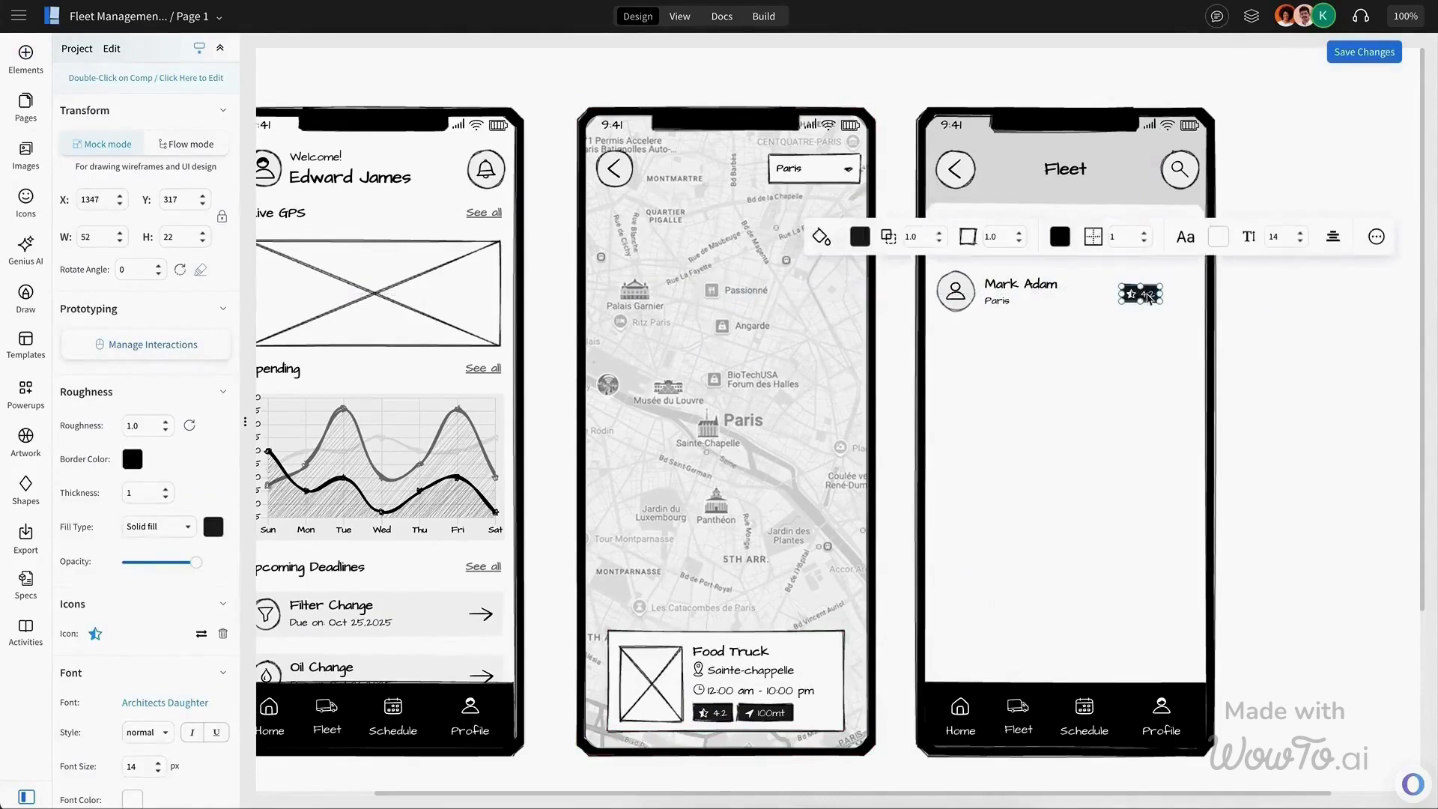
{"action": "double_click", "coordinate": [1150, 299]}
{"action": "type", "text": "3.8"}
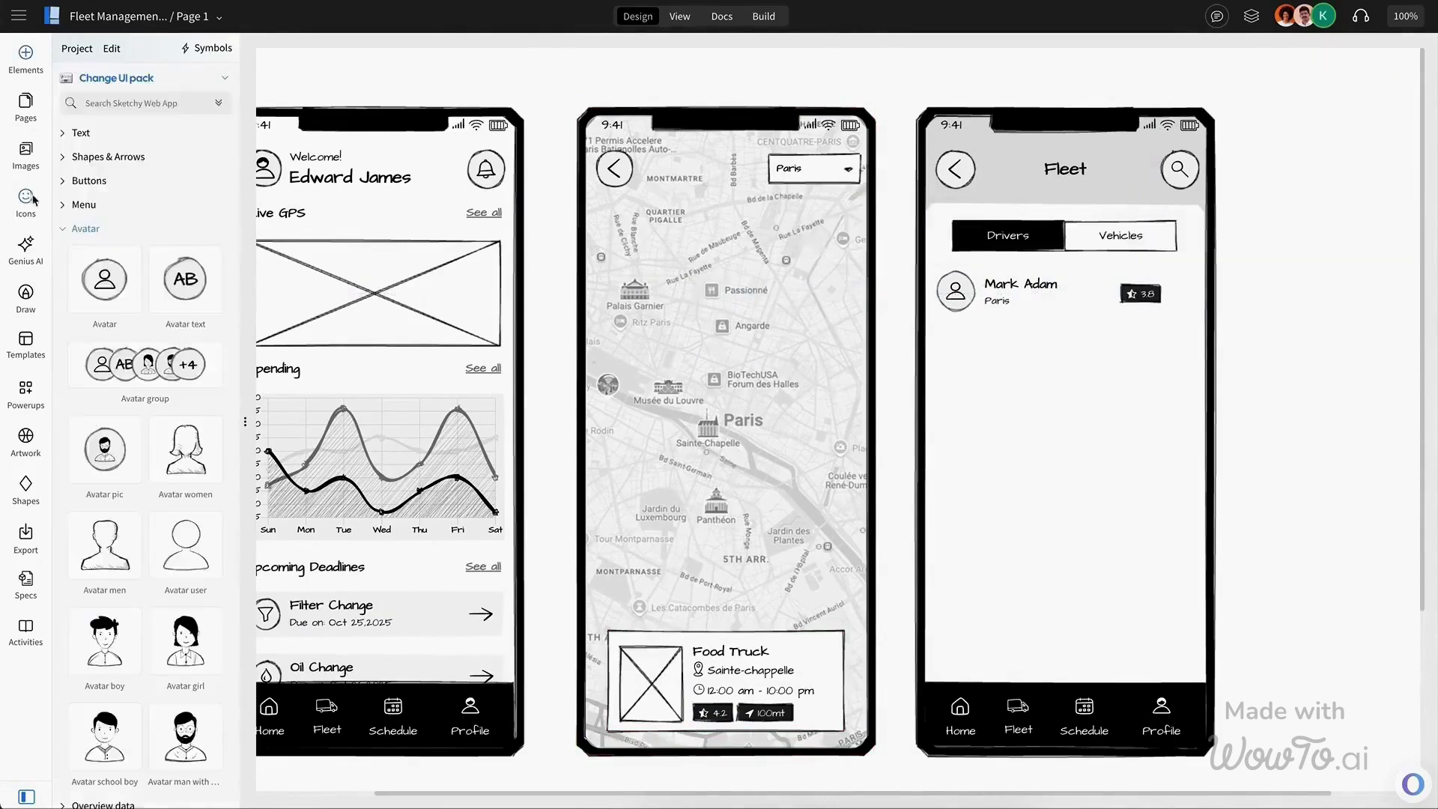
Search the icon pack for "arrow" and place a right-pointing arrow after the driver row's rating button.
{"action": "type", "text": "search"}
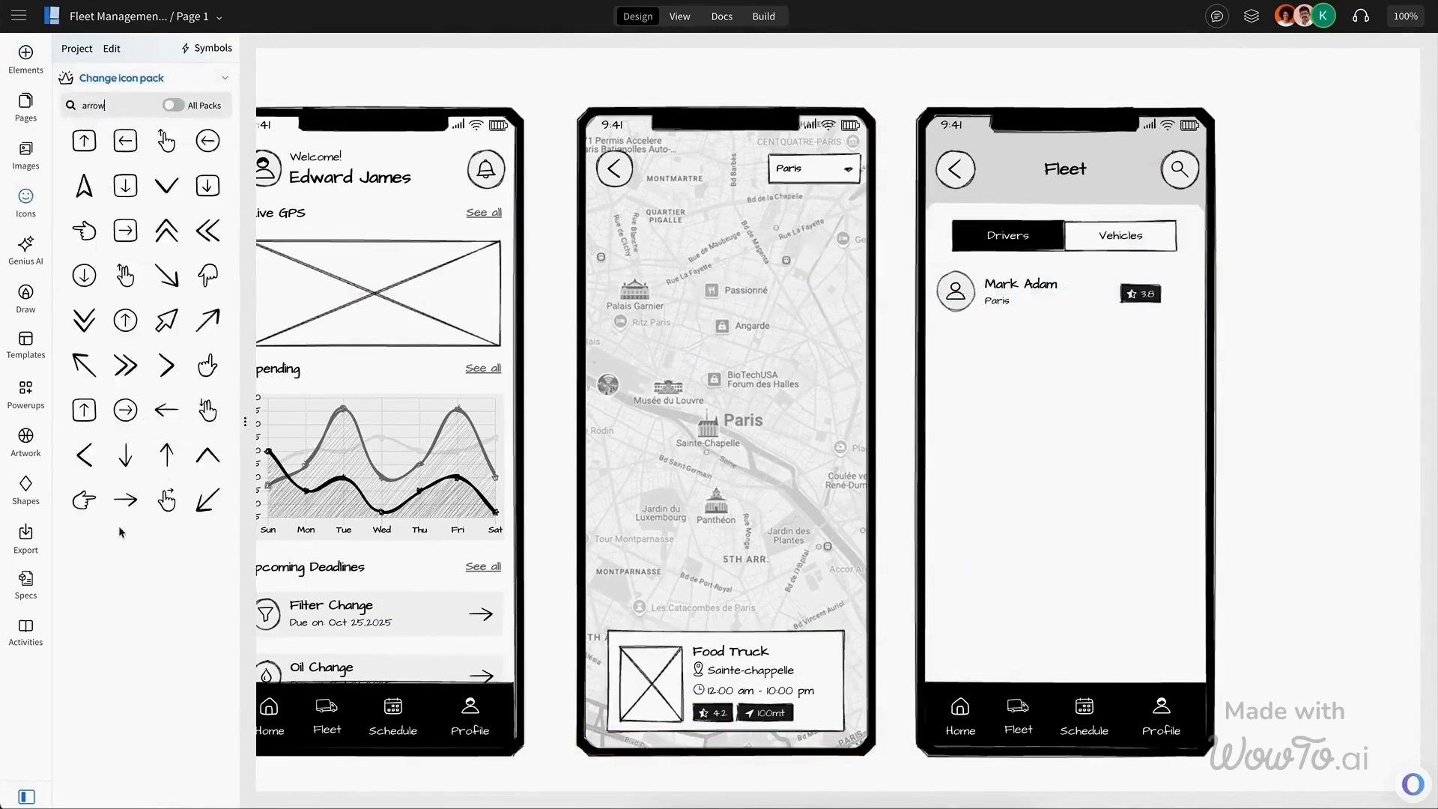
{"action": "left_click", "coordinate": [125, 500]}
{"action": "left_click_drag", "start_coordinate": [306, 95], "coordinate": [1184, 301]}
{"action": "double_click", "coordinate": [1049, 297]}
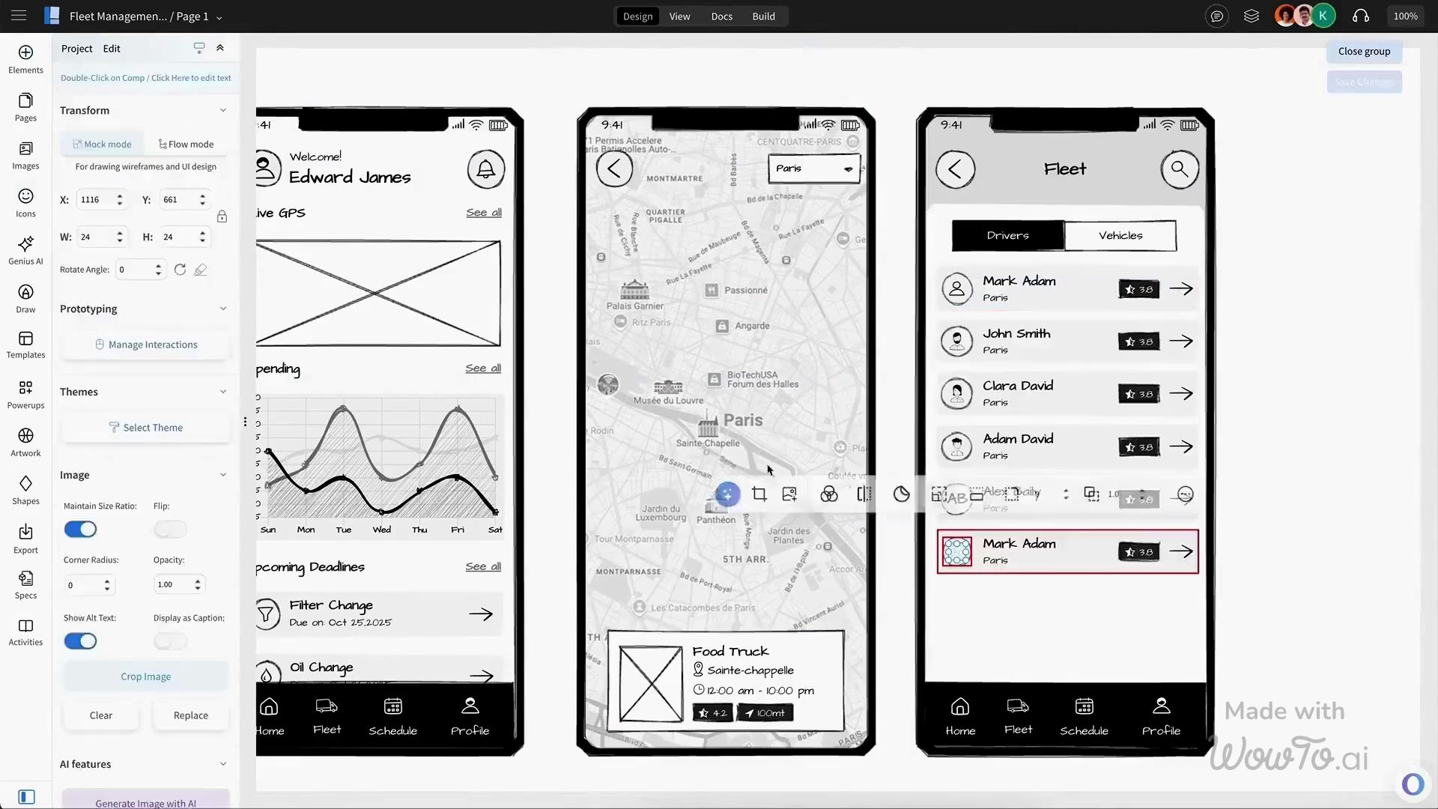
Replace the title in the sixth driver row with that driver's full name and leave the group.
{"action": "double_click", "coordinate": [1026, 544]}
{"action": "type", "text": "E"}
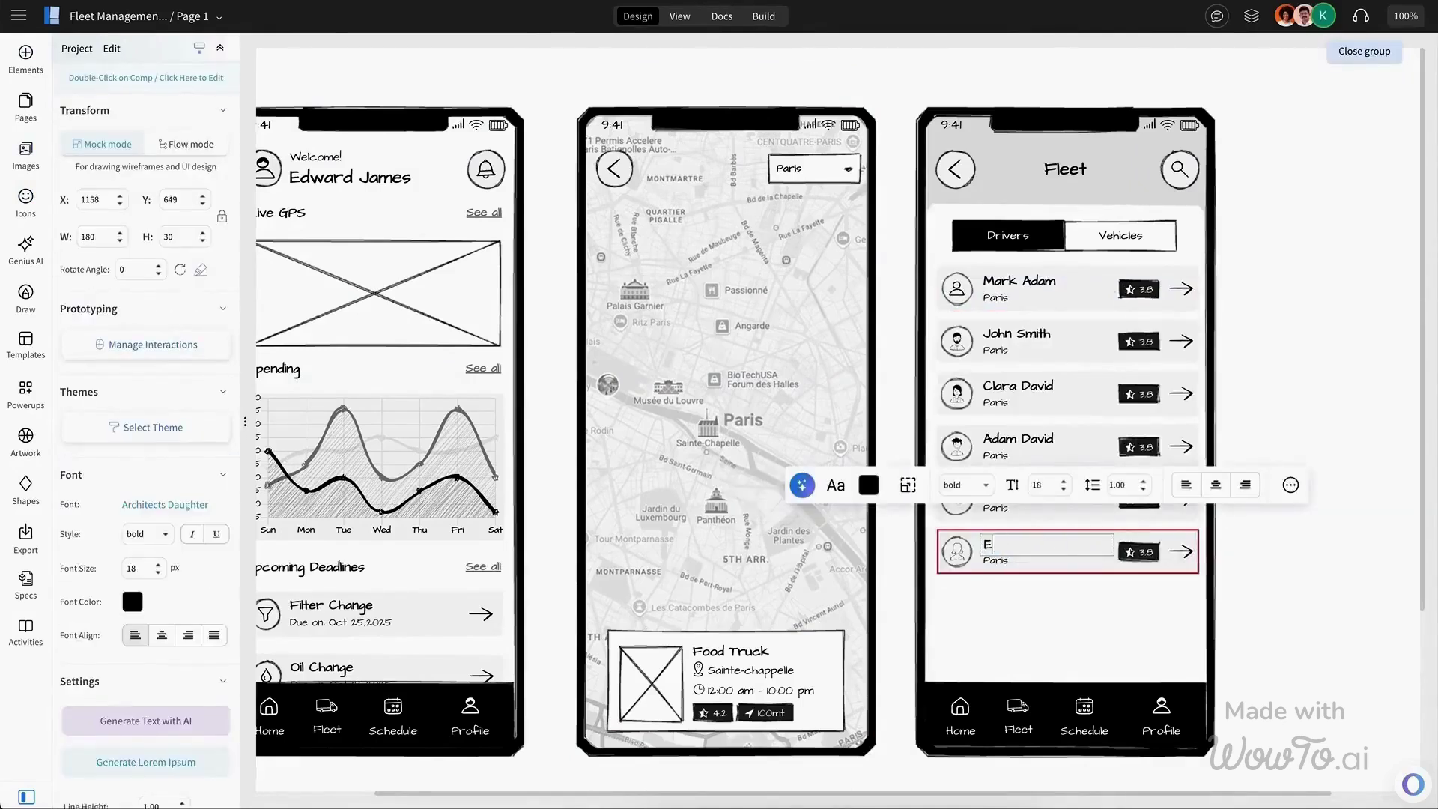
{"action": "type", "text": "milea Smith"}
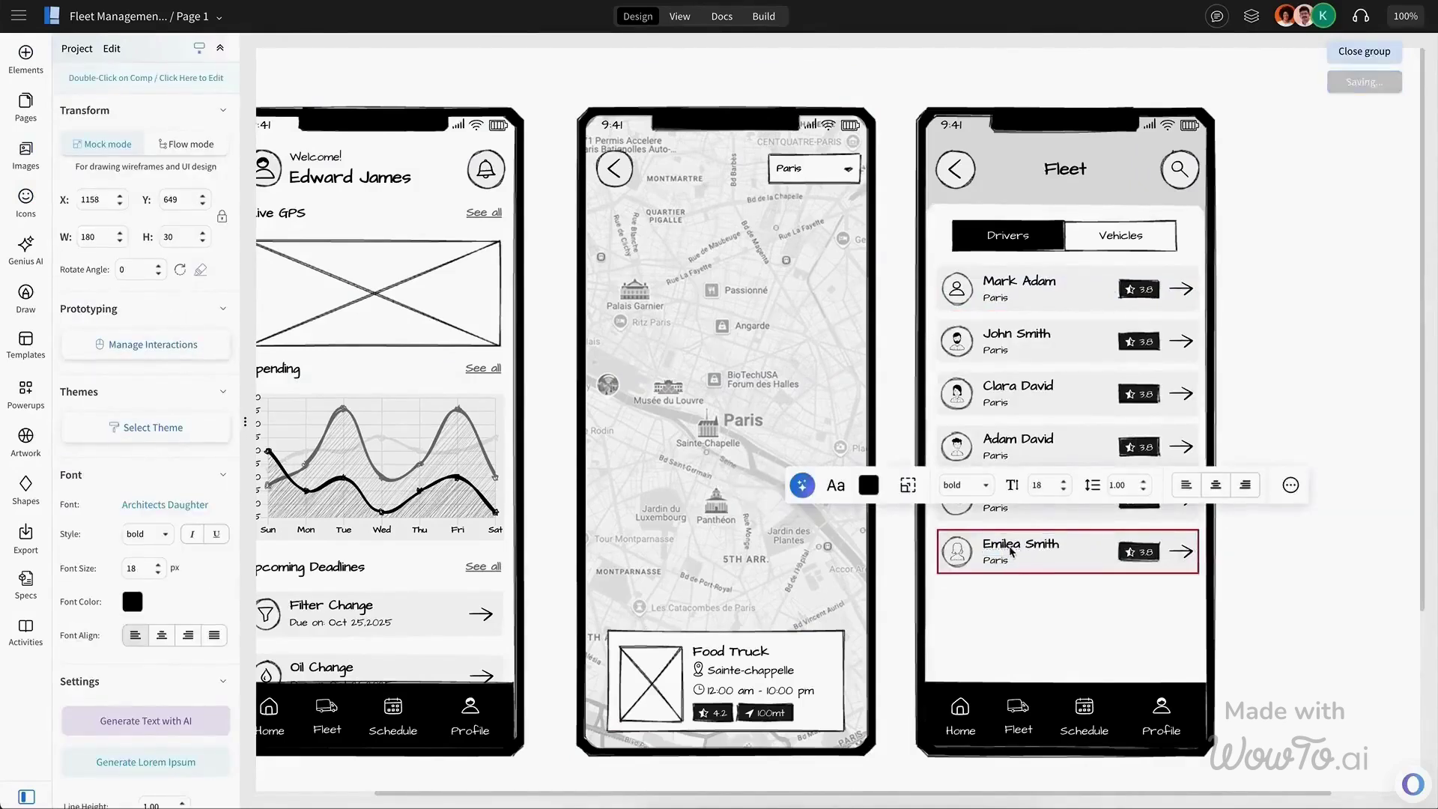
{"action": "key", "text": "Escape"}
{"action": "key", "text": "Escape"}
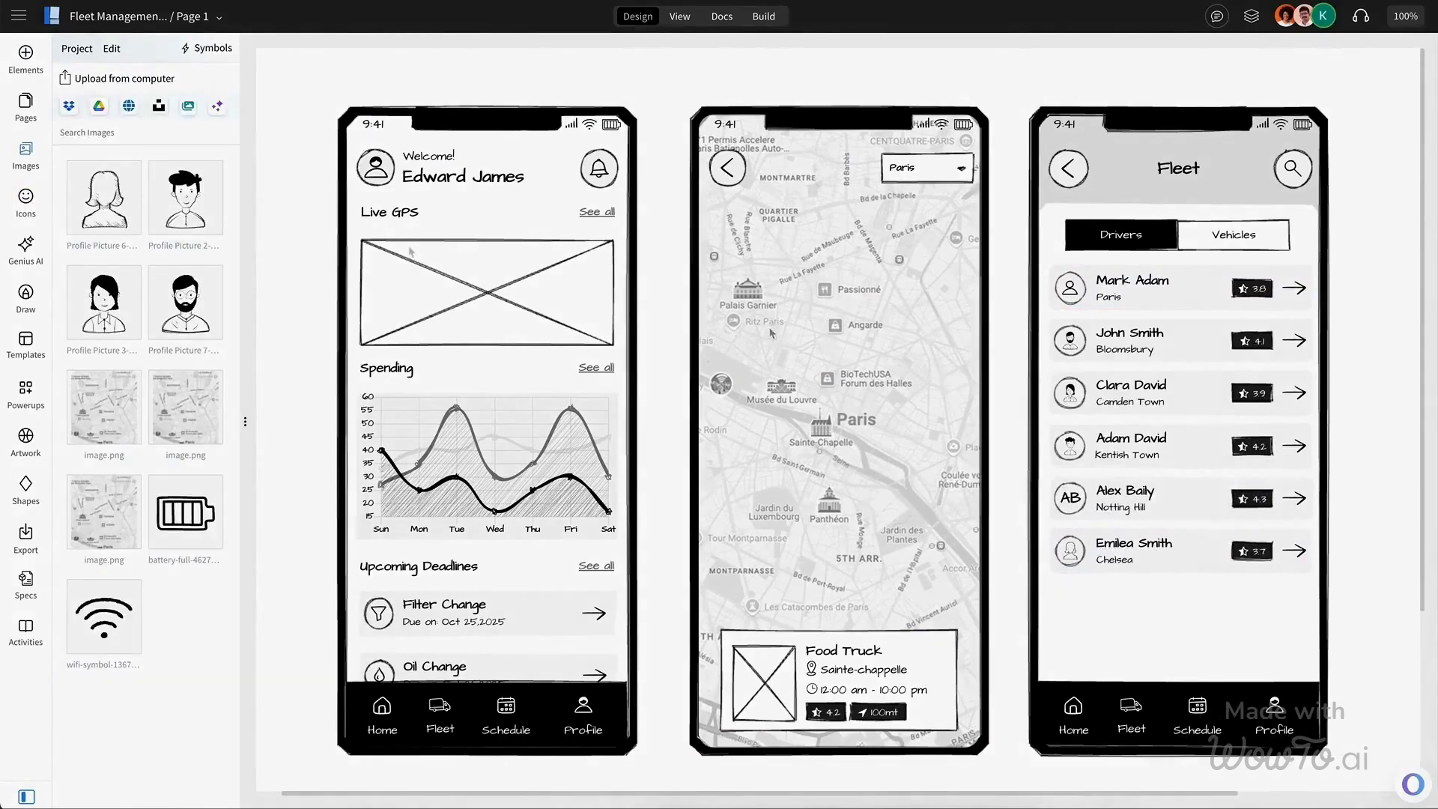
Insert the uploaded map image for the Live GPS section of the home screen.
{"action": "left_click", "coordinate": [418, 251]}
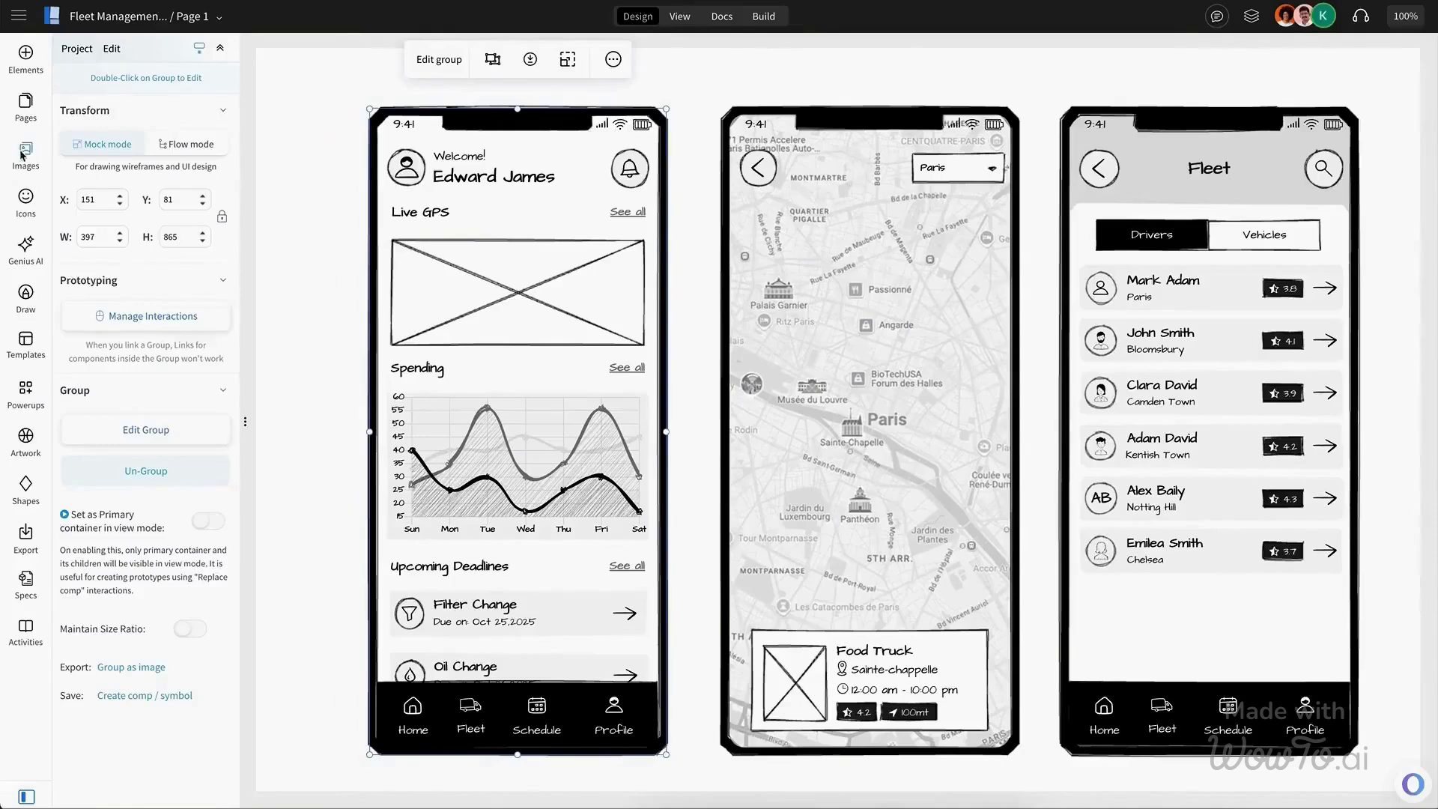
{"action": "left_click", "coordinate": [25, 155]}
{"action": "left_click_drag", "start_coordinate": [99, 527], "coordinate": [819, 472]}
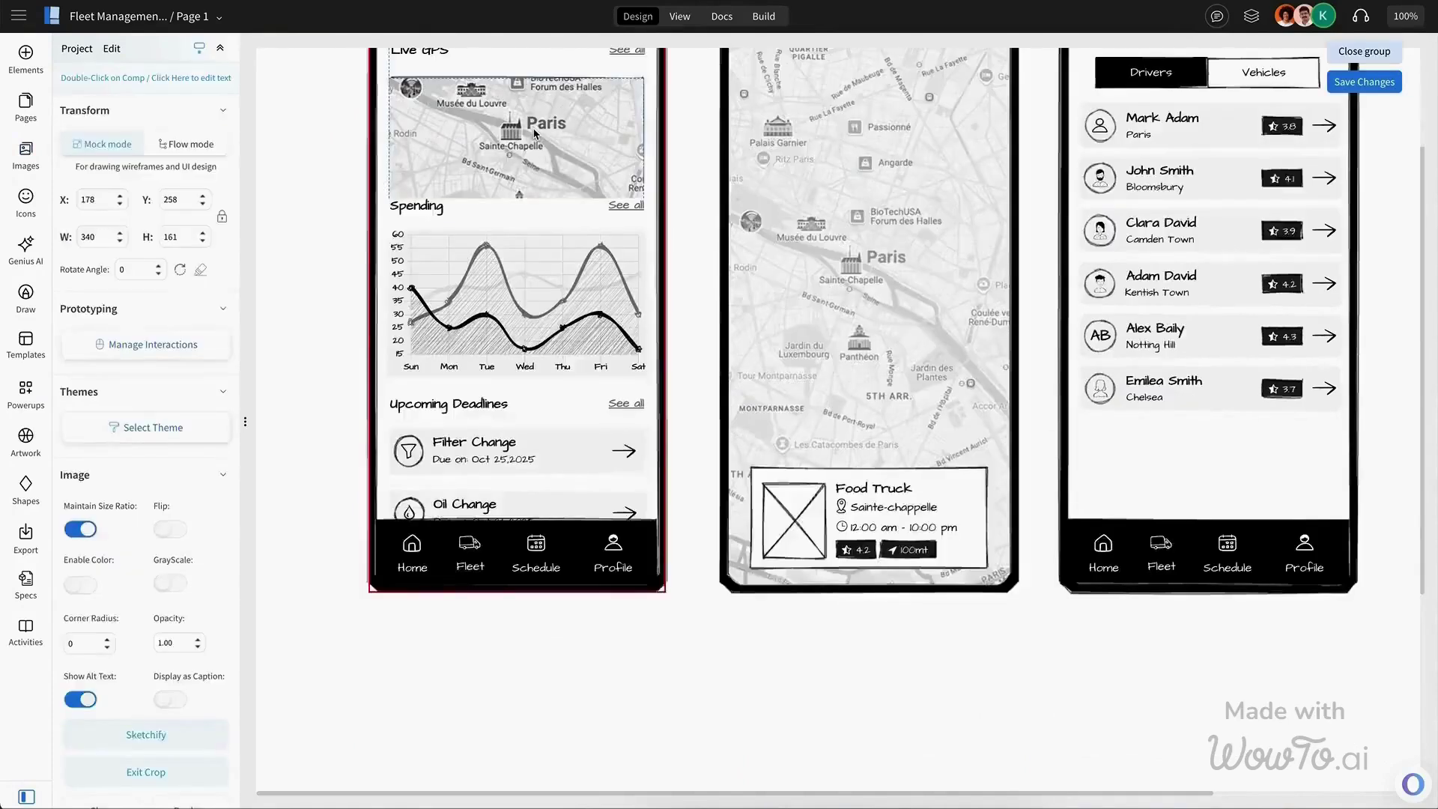
Crop the Live GPS map image to a height of 139, leave the group and open the element library.
{"action": "left_click", "coordinate": [535, 134]}
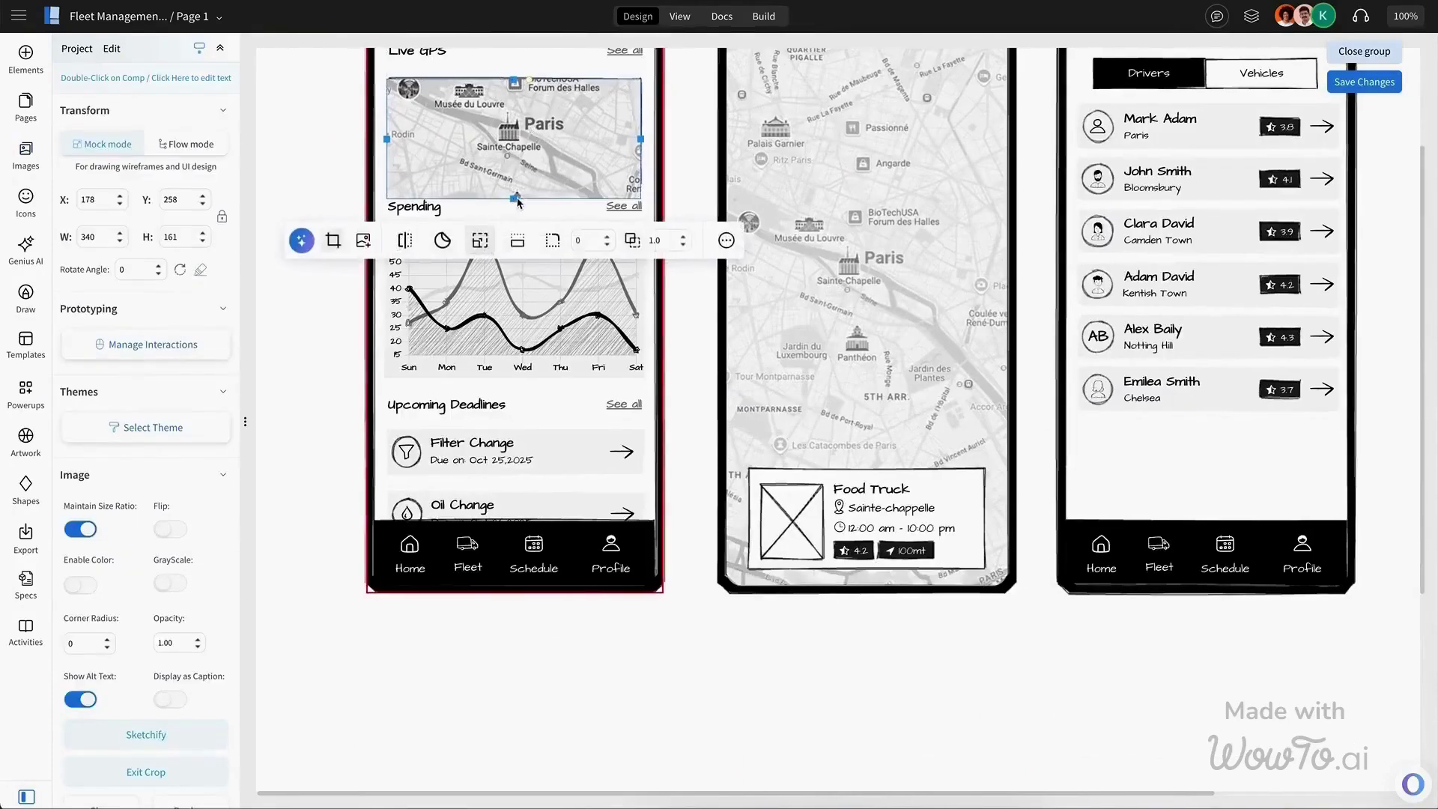
{"action": "left_click_drag", "start_coordinate": [516, 201], "coordinate": [522, 186]}
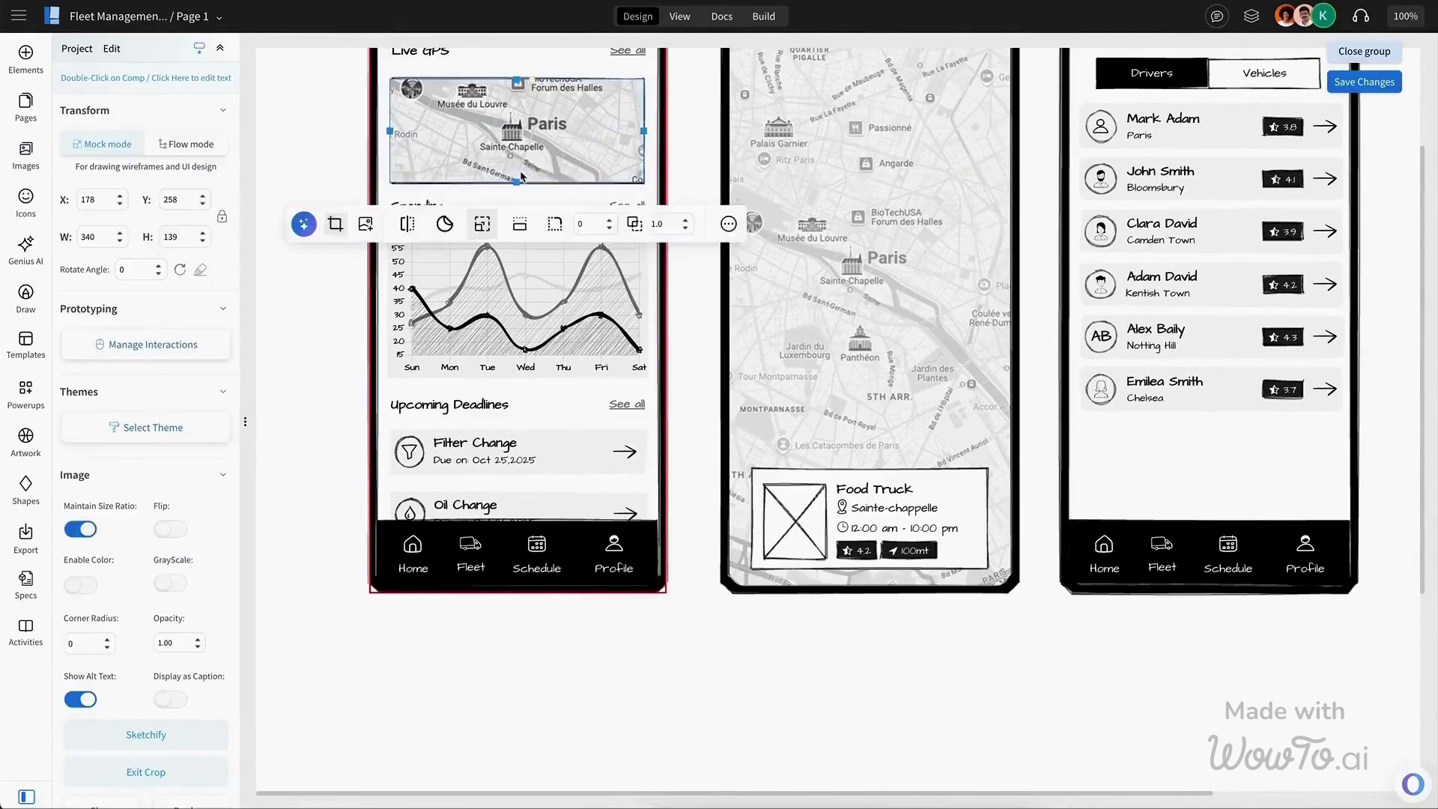
{"action": "key", "text": "Escape"}
{"action": "scroll", "coordinate": [537, 325], "scroll_direction": "up", "scroll_amount": 3}
{"action": "left_click", "coordinate": [569, 273]}
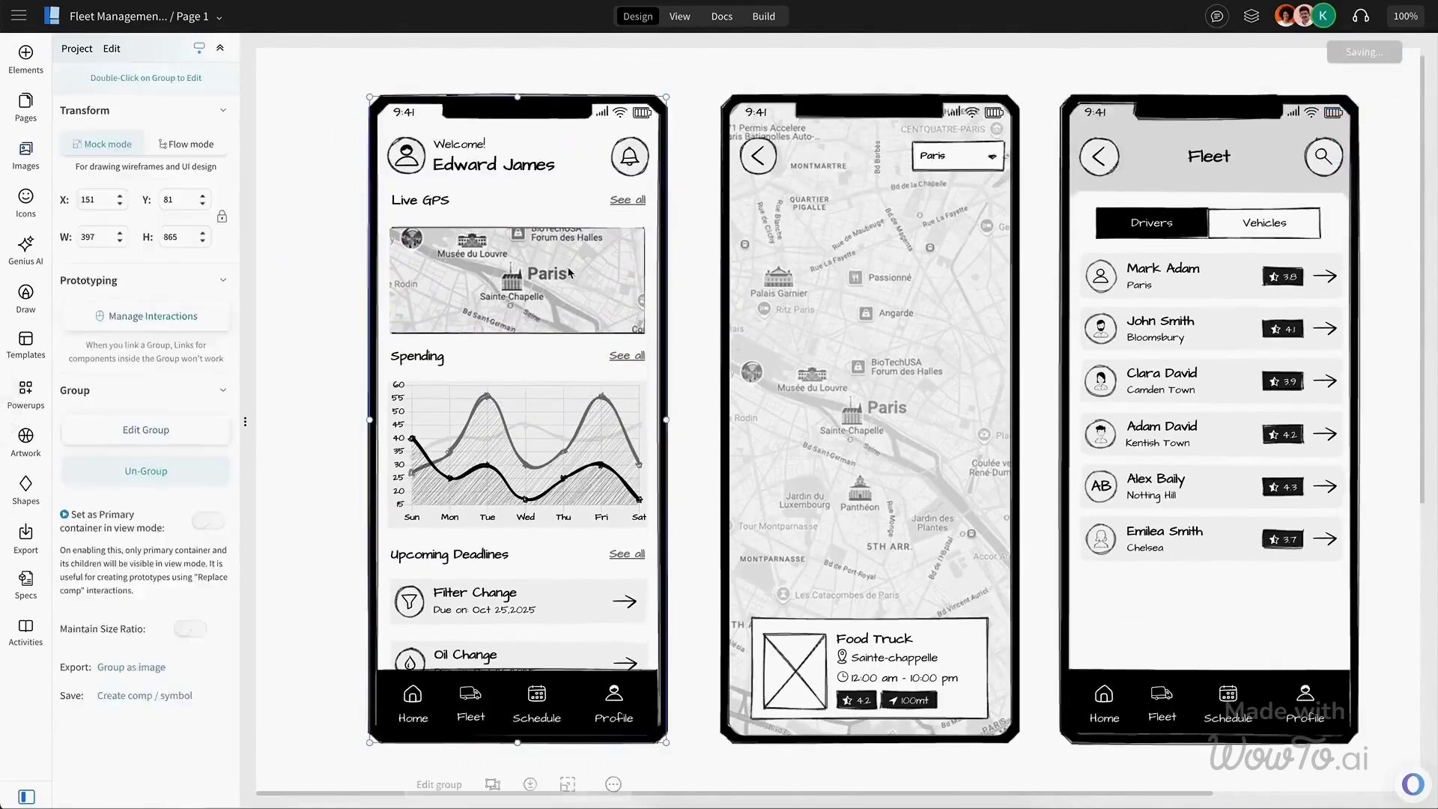
{"action": "left_click", "coordinate": [292, 192]}
{"action": "left_click", "coordinate": [27, 57]}
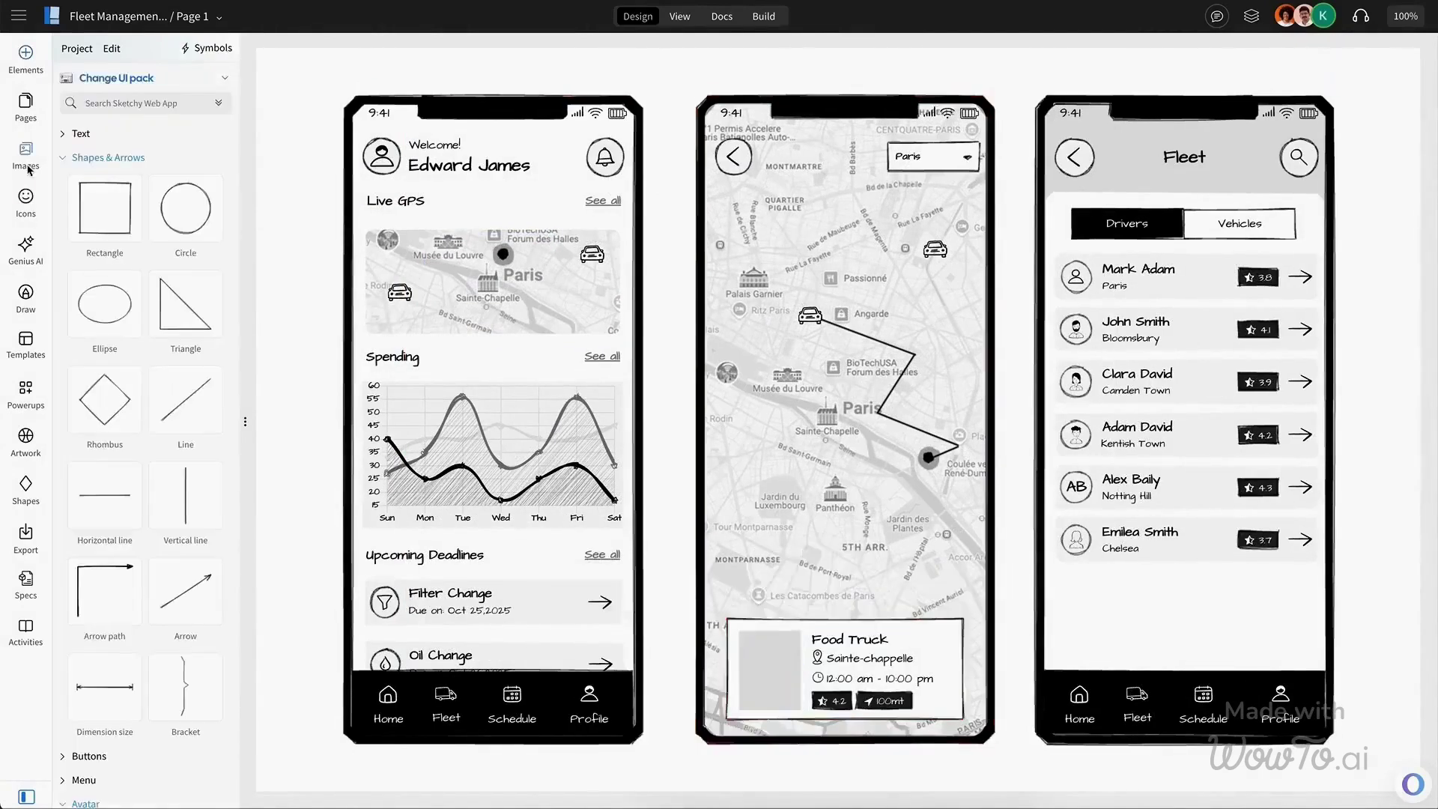
Search the icon pack for "truck" and place the delivery truck icon over the image placeholder of the Food Truck card.
{"action": "left_click", "coordinate": [25, 199]}
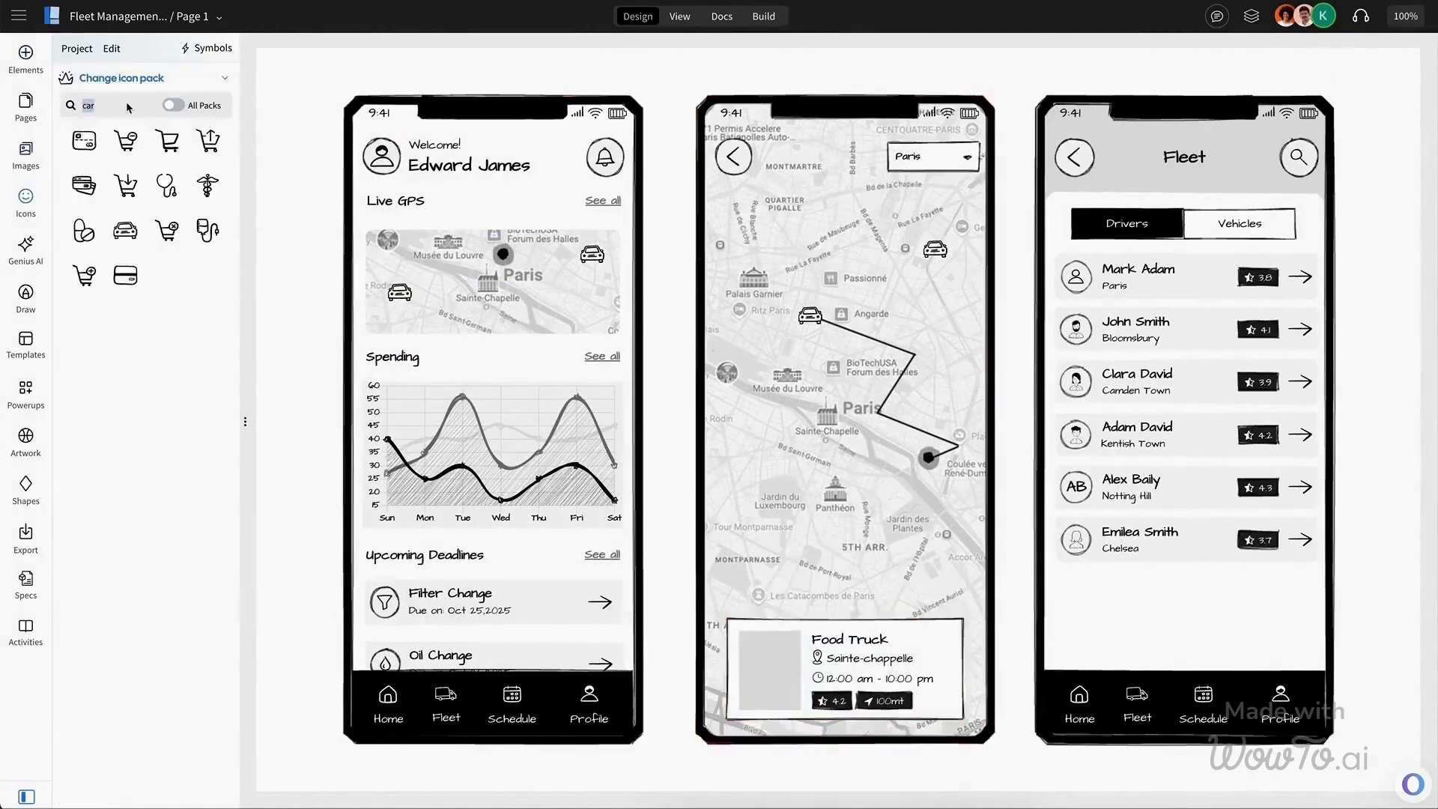
{"action": "type", "text": "truck"}
{"action": "left_click", "coordinate": [129, 152]}
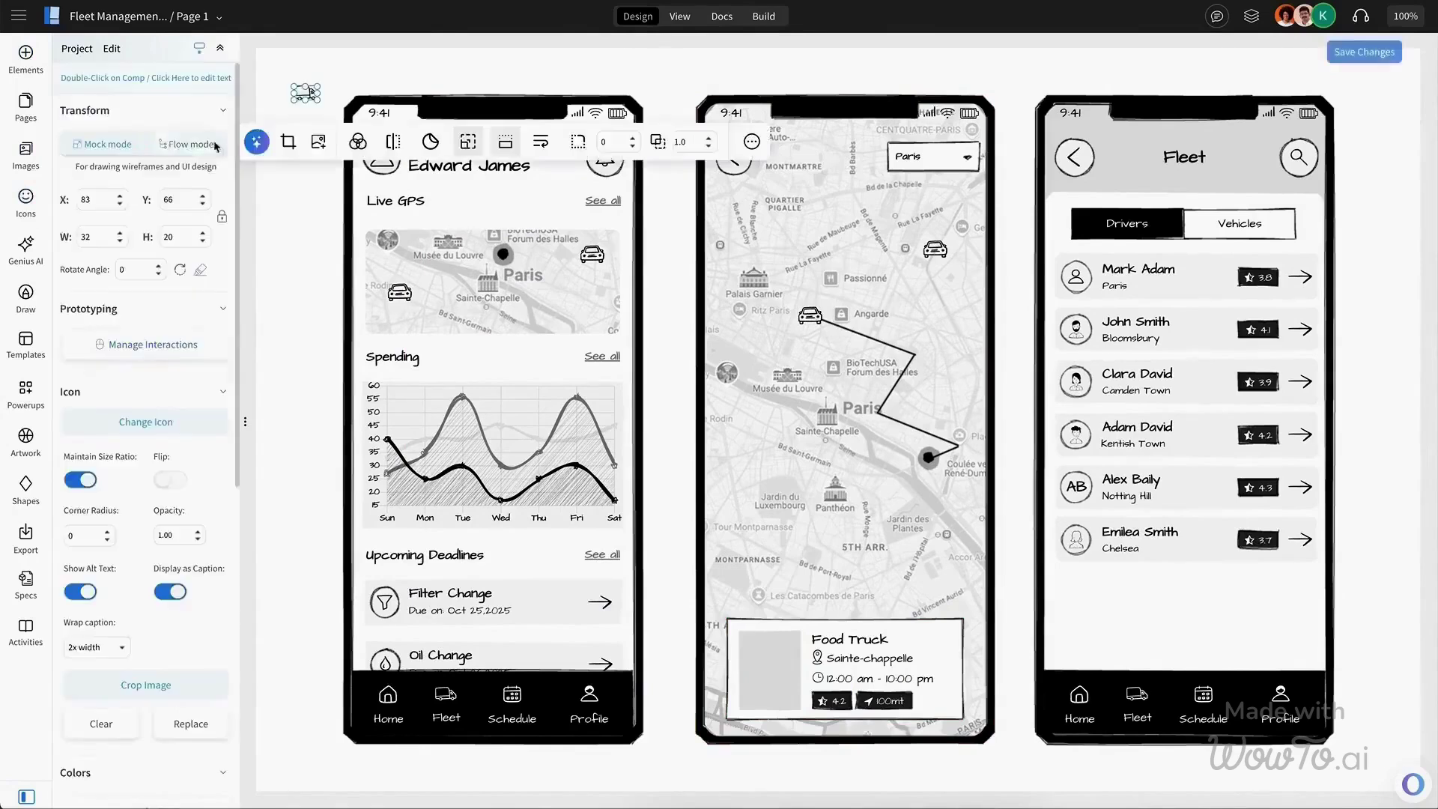
{"action": "left_click_drag", "start_coordinate": [312, 95], "coordinate": [770, 669]}
{"action": "key", "text": "ctrl+c"}
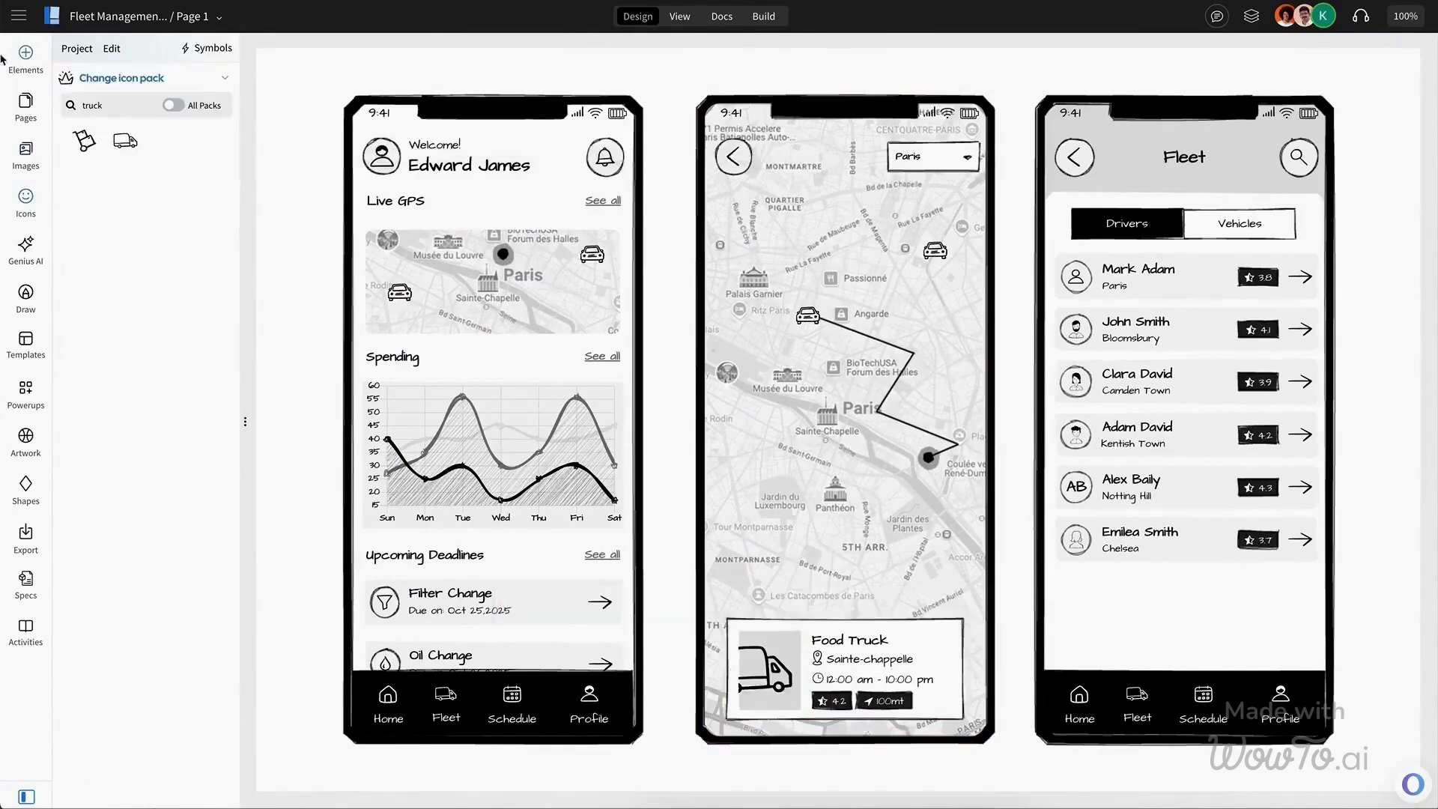
{"action": "left_click", "coordinate": [26, 60]}
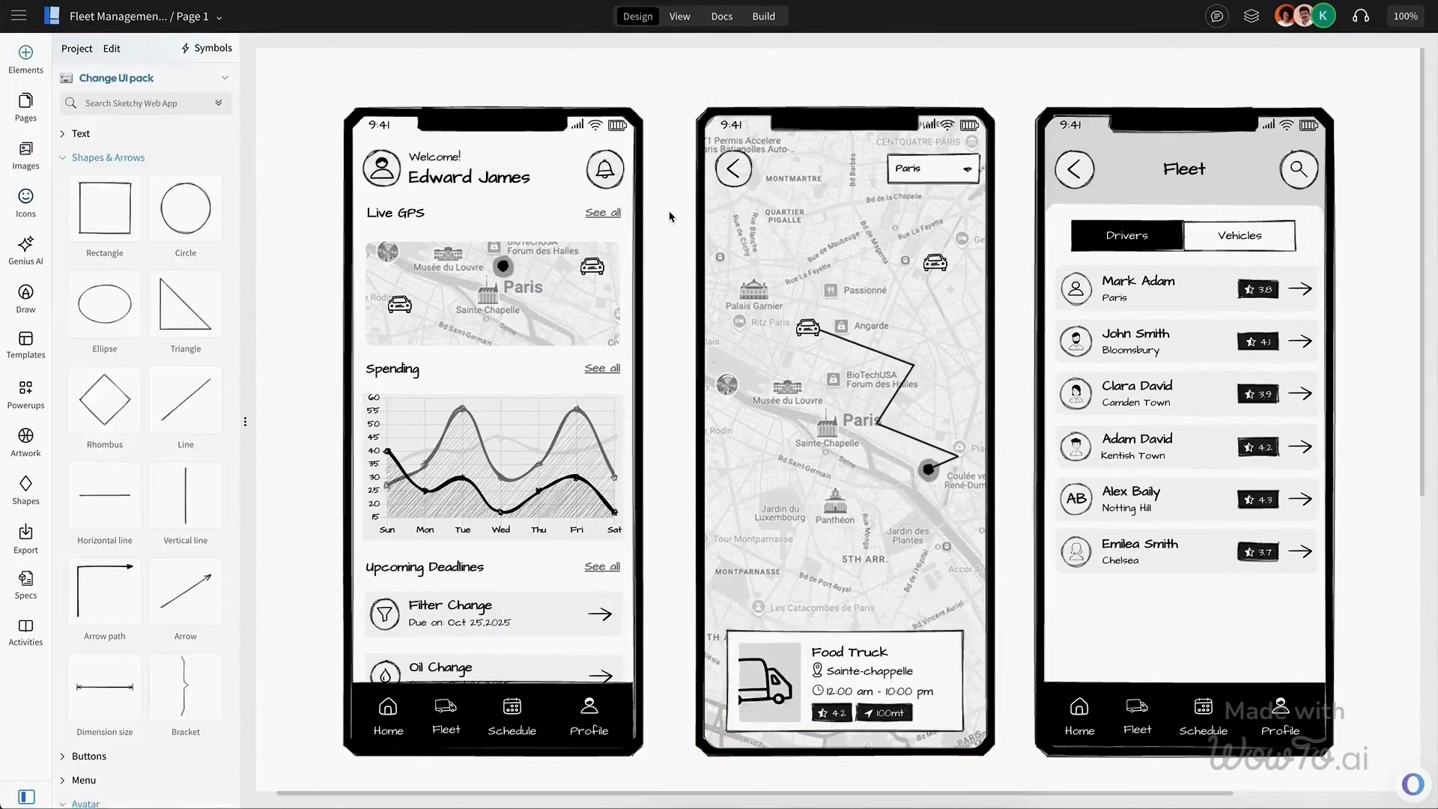
{"action": "left_click", "coordinate": [591, 239]}
{"action": "left_click_drag", "start_coordinate": [812, 323], "coordinate": [881, 325]}
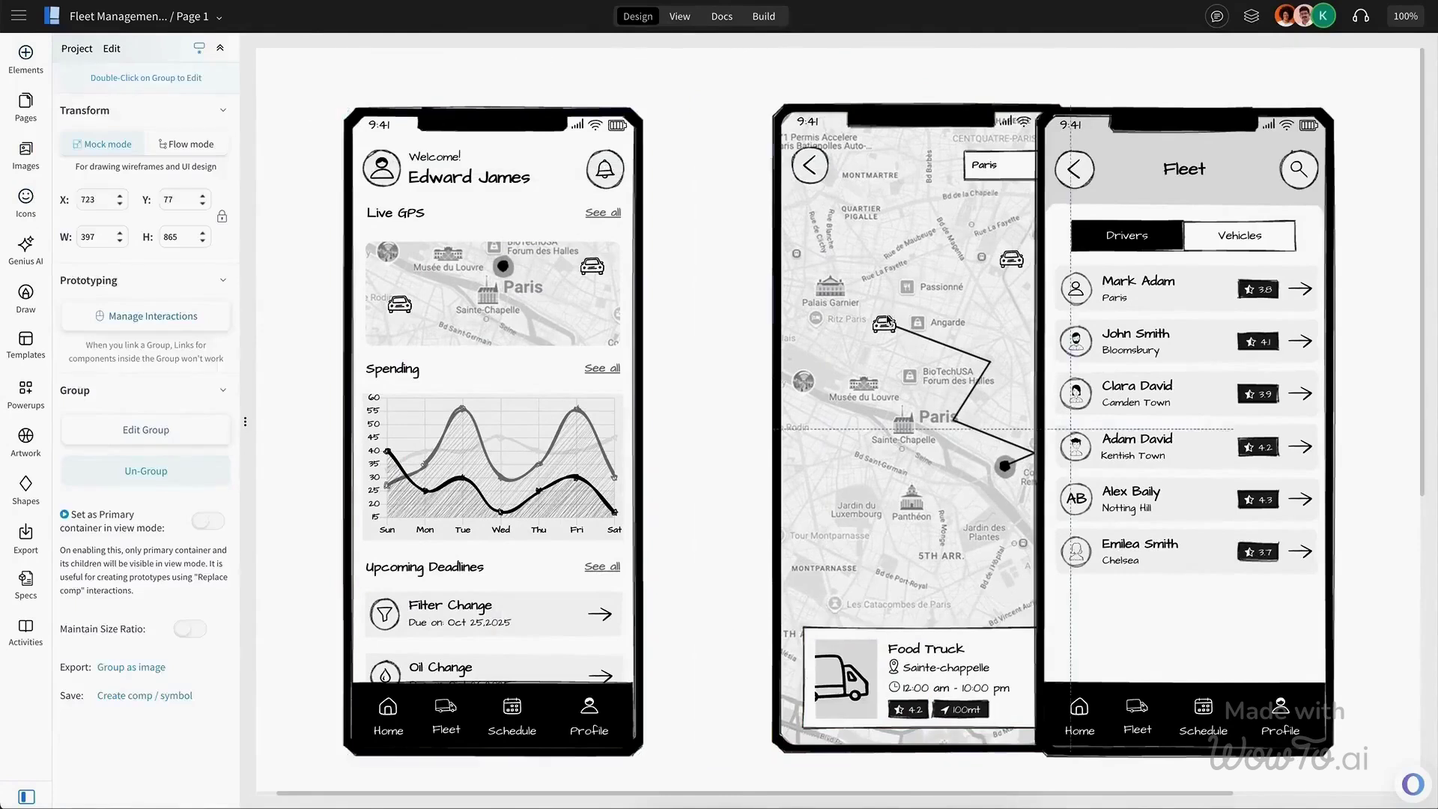
{"action": "key", "text": "ctrl+z"}
{"action": "left_click_drag", "start_coordinate": [1262, 396], "coordinate": [1248, 397]}
{"action": "key", "text": "ctrl+z"}
Group all components of the Fleet screen and align the group with the map screen at X 1061, Y 81.
{"action": "left_click_drag", "start_coordinate": [782, 89], "coordinate": [1197, 494]}
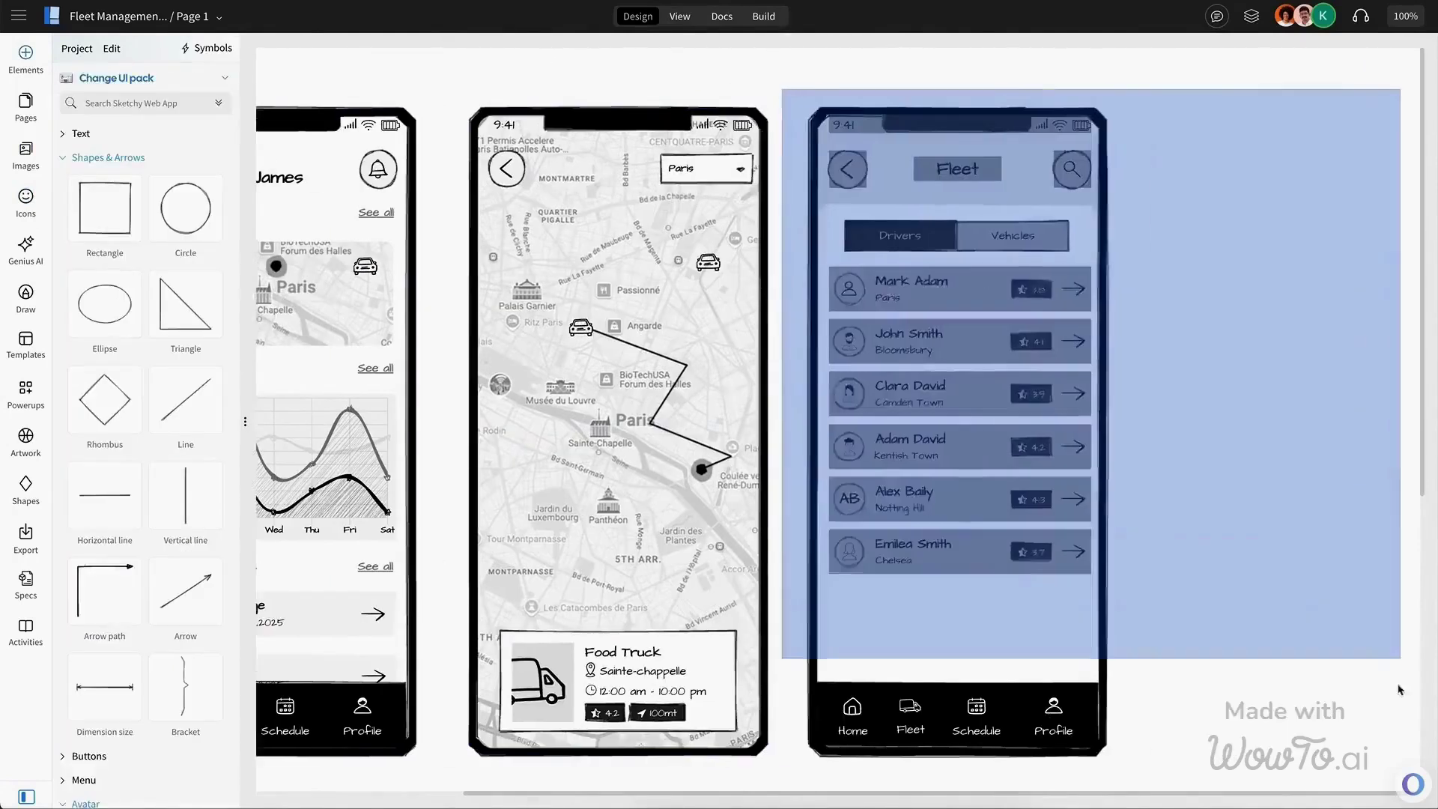
{"action": "key", "text": "ctrl+g"}
{"action": "left_click", "coordinate": [1198, 494]}
{"action": "left_click_drag", "start_coordinate": [1148, 262], "coordinate": [1146, 263]}
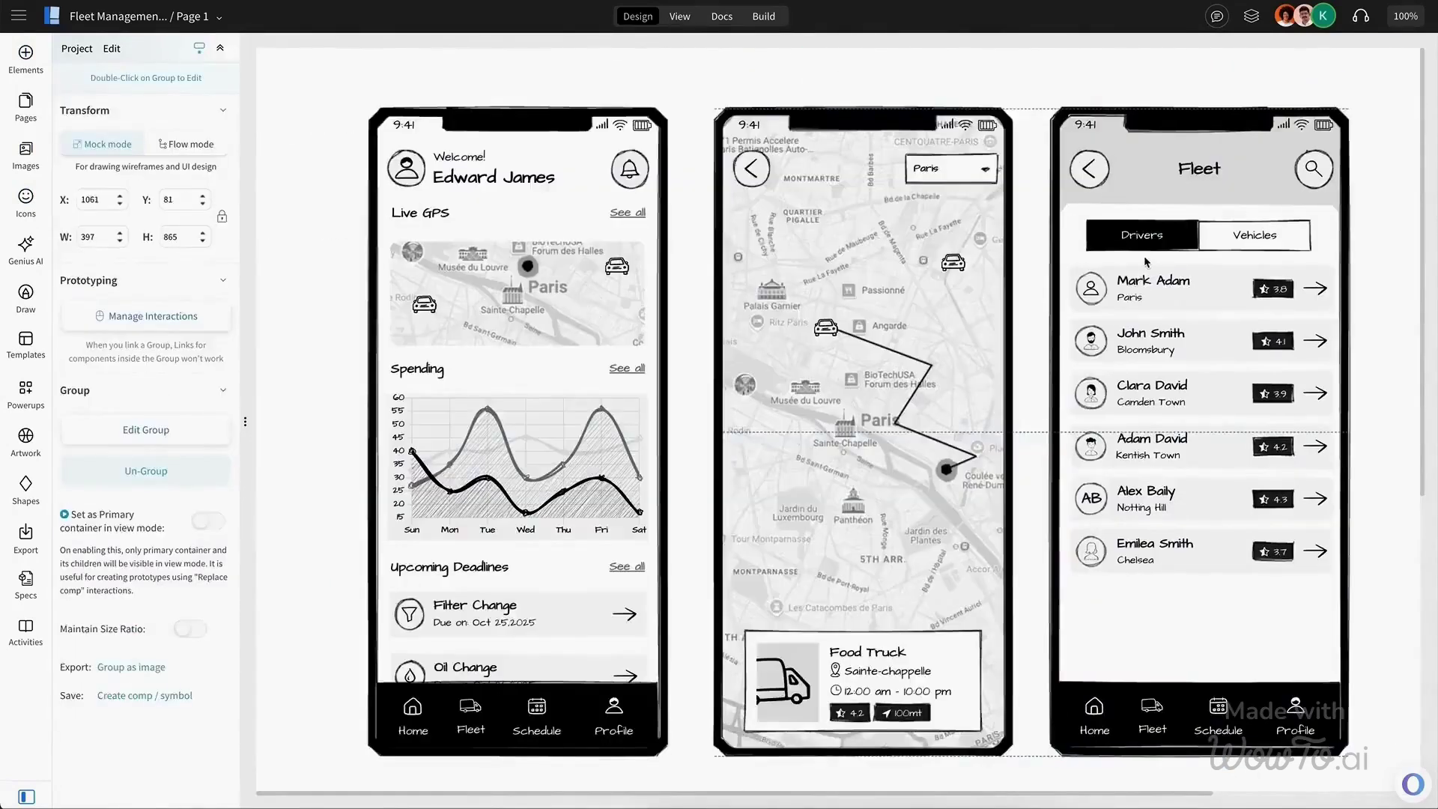
Distribute the home, map and Fleet screens evenly in the horizontal direction and save the changes.
{"action": "left_click", "coordinate": [884, 247], "text": "shift"}
{"action": "left_click", "coordinate": [584, 240], "text": "shift"}
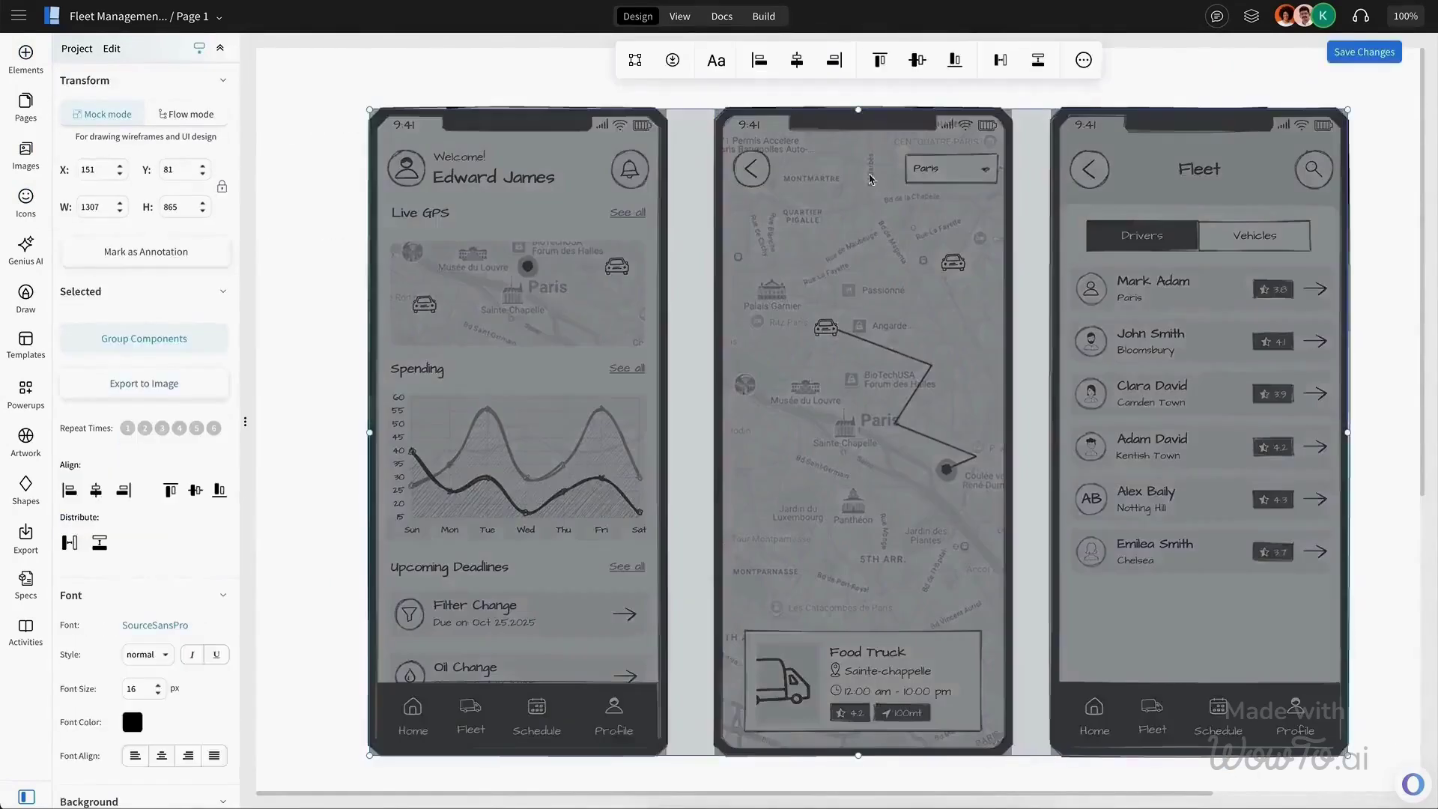
{"action": "left_click", "coordinate": [996, 64]}
{"action": "left_click", "coordinate": [1383, 54]}
{"action": "scroll", "coordinate": [1313, 207], "scroll_direction": "right", "scroll_amount": 1}
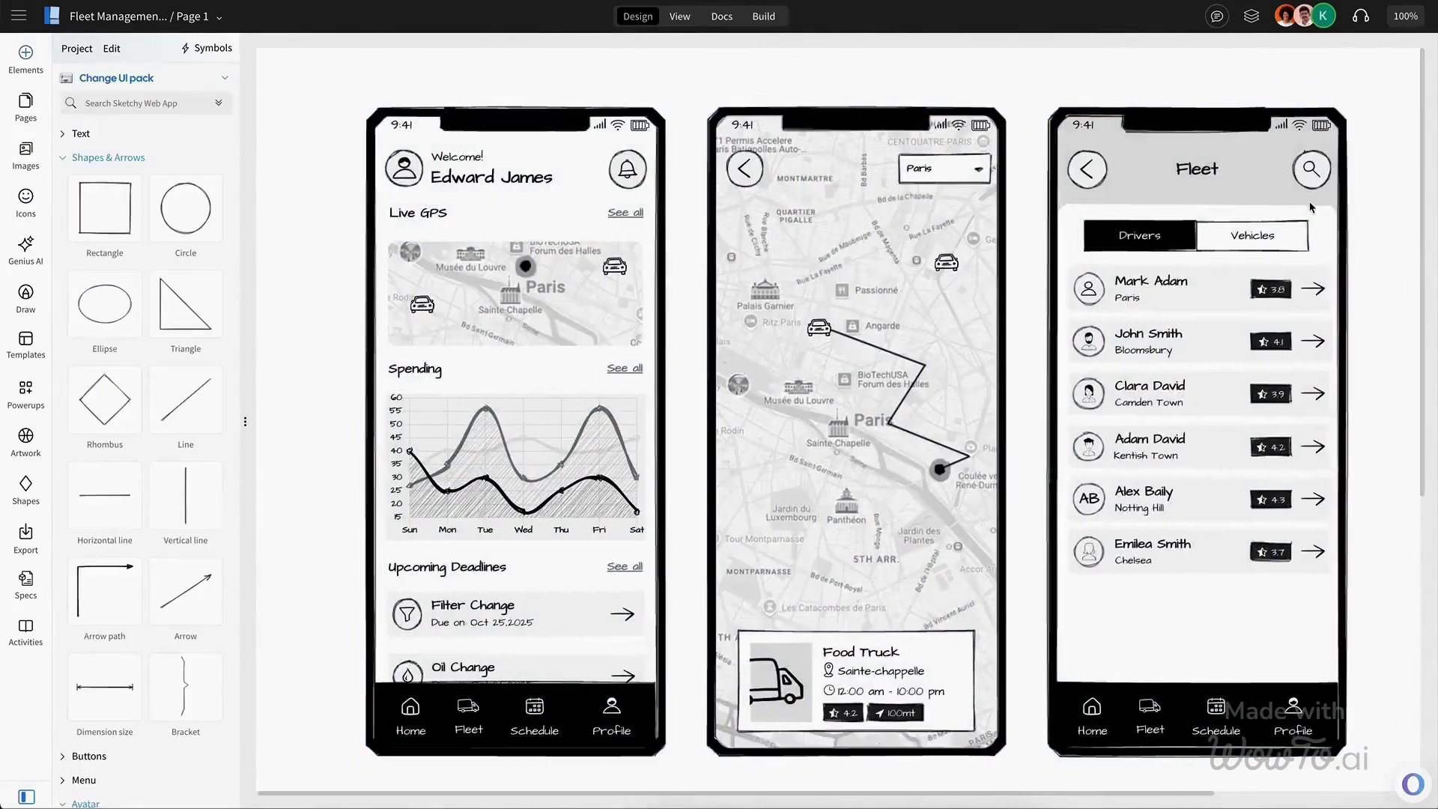
{"action": "double_click", "coordinate": [505, 254]}
{"action": "left_click", "coordinate": [512, 266]}
{"action": "left_click", "coordinate": [412, 299]}
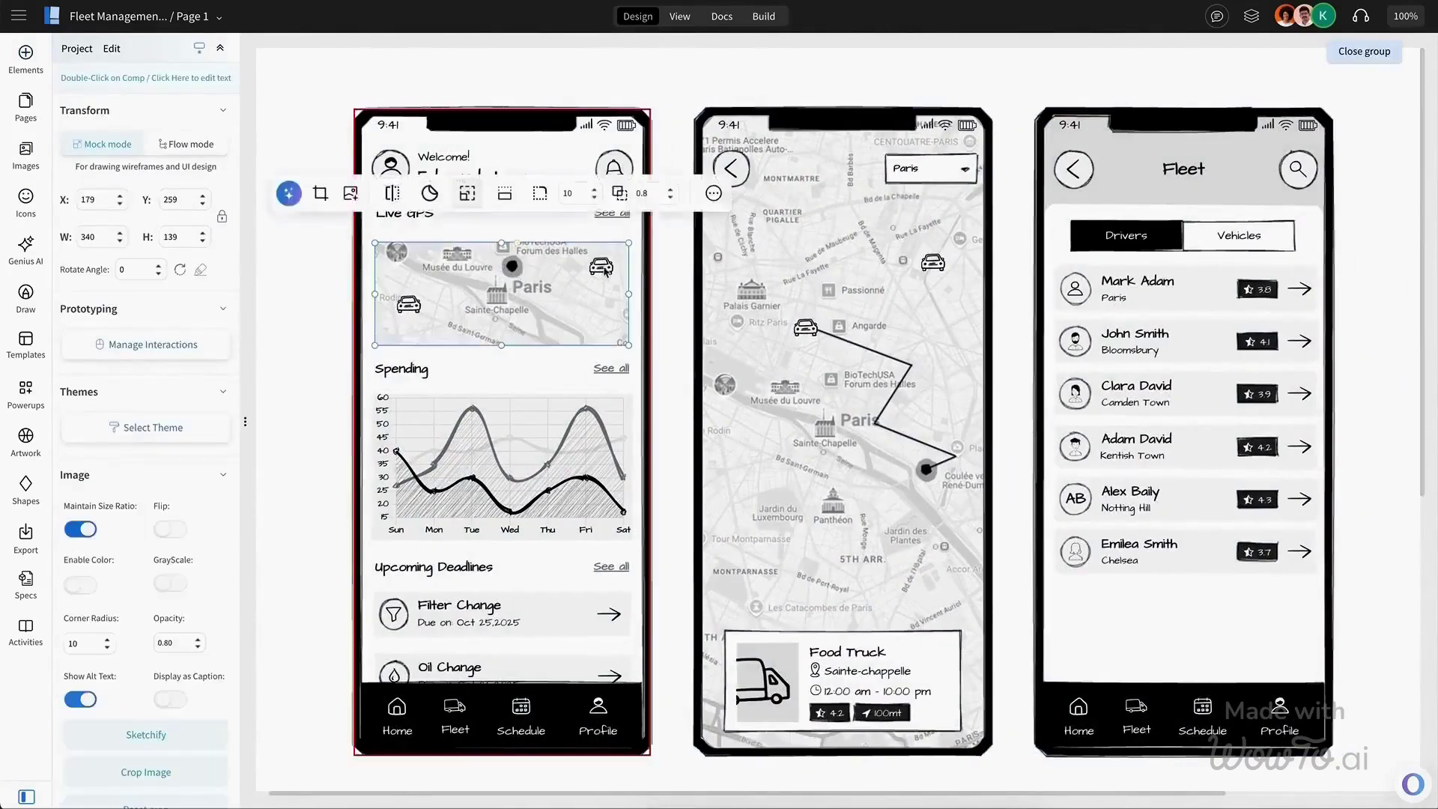
{"action": "left_click", "coordinate": [602, 268]}
{"action": "key", "text": "Escape"}
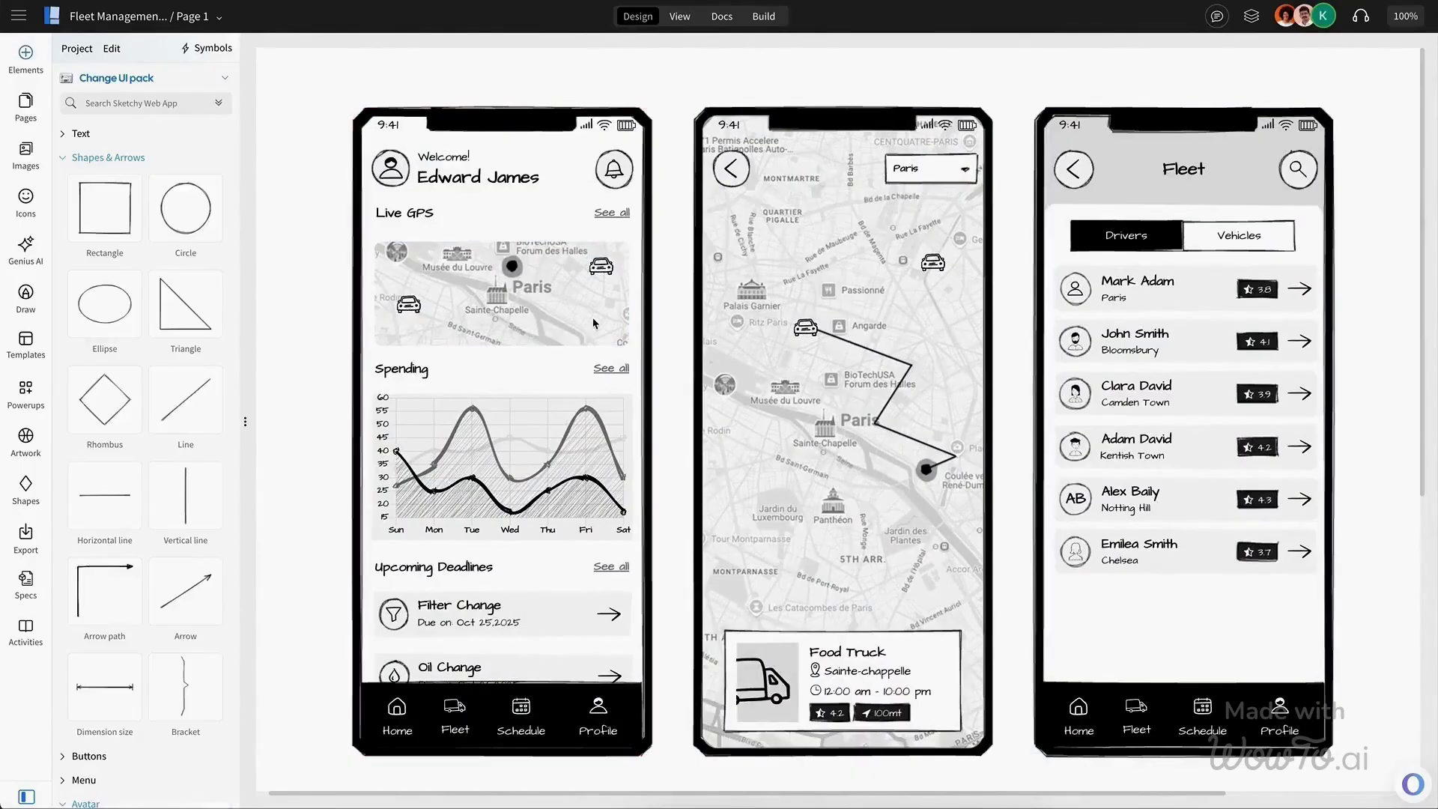